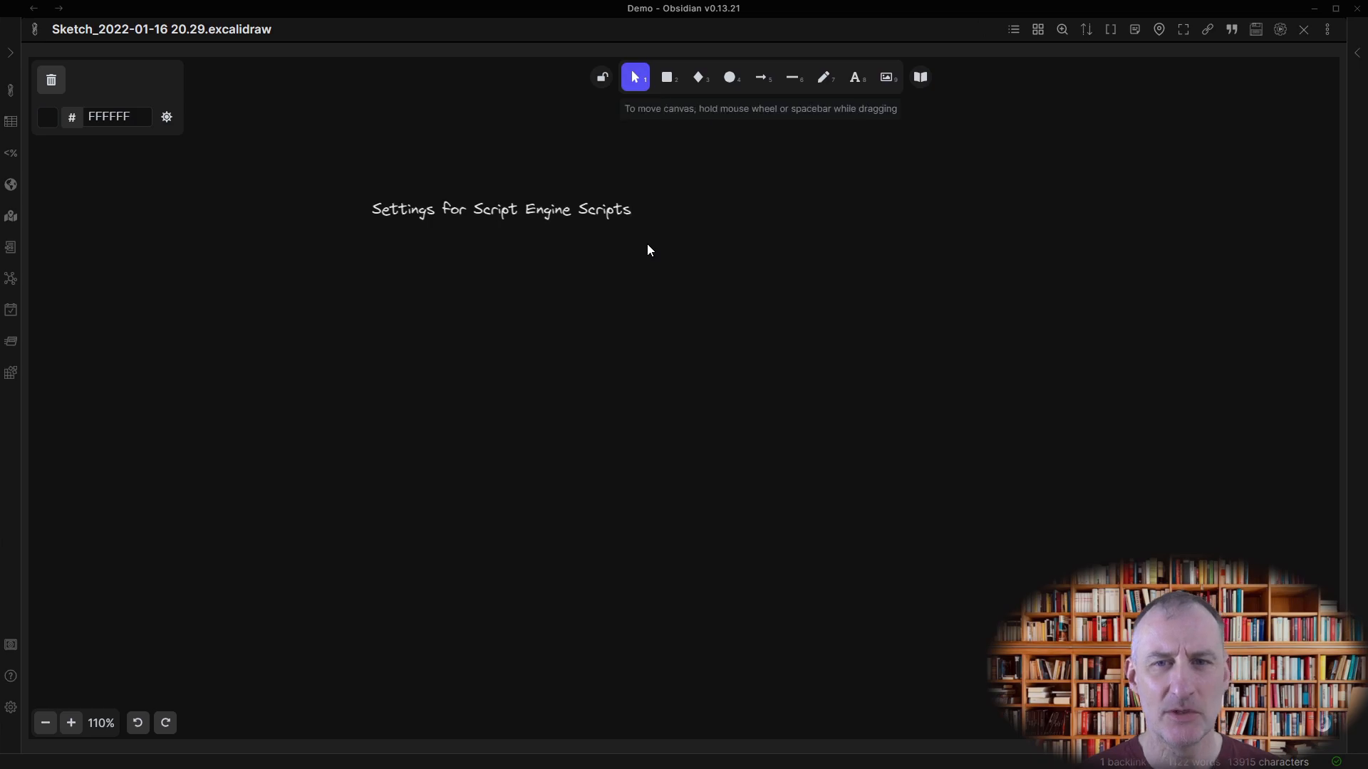
Move the title text "Settings for Script Engine Scripts" rightwards and slightly up on the canvas.
{"action": "left_click_drag", "start_coordinate": [564, 222], "coordinate": [737, 207]}
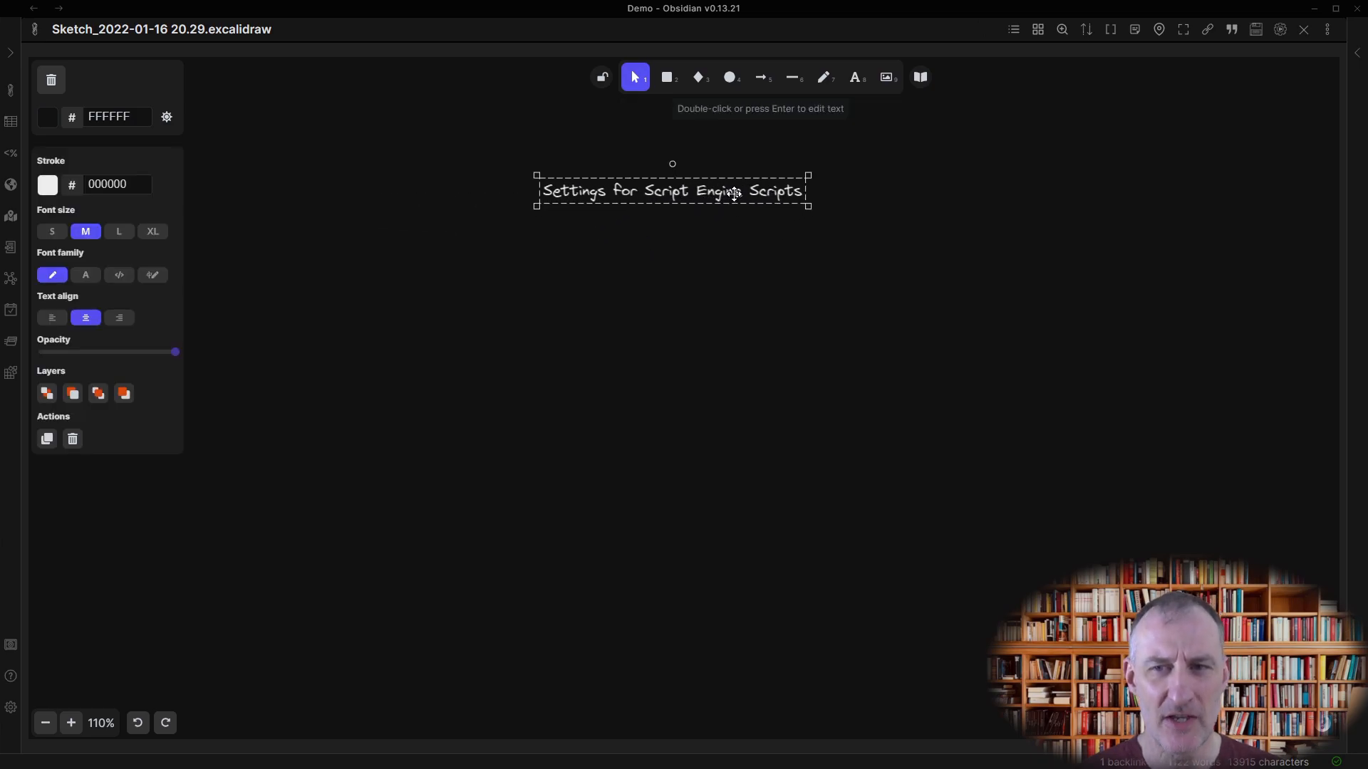
Open the Excalidraw plugin settings at the "Settings for installed Scripts" section.
{"action": "left_click", "coordinate": [12, 707]}
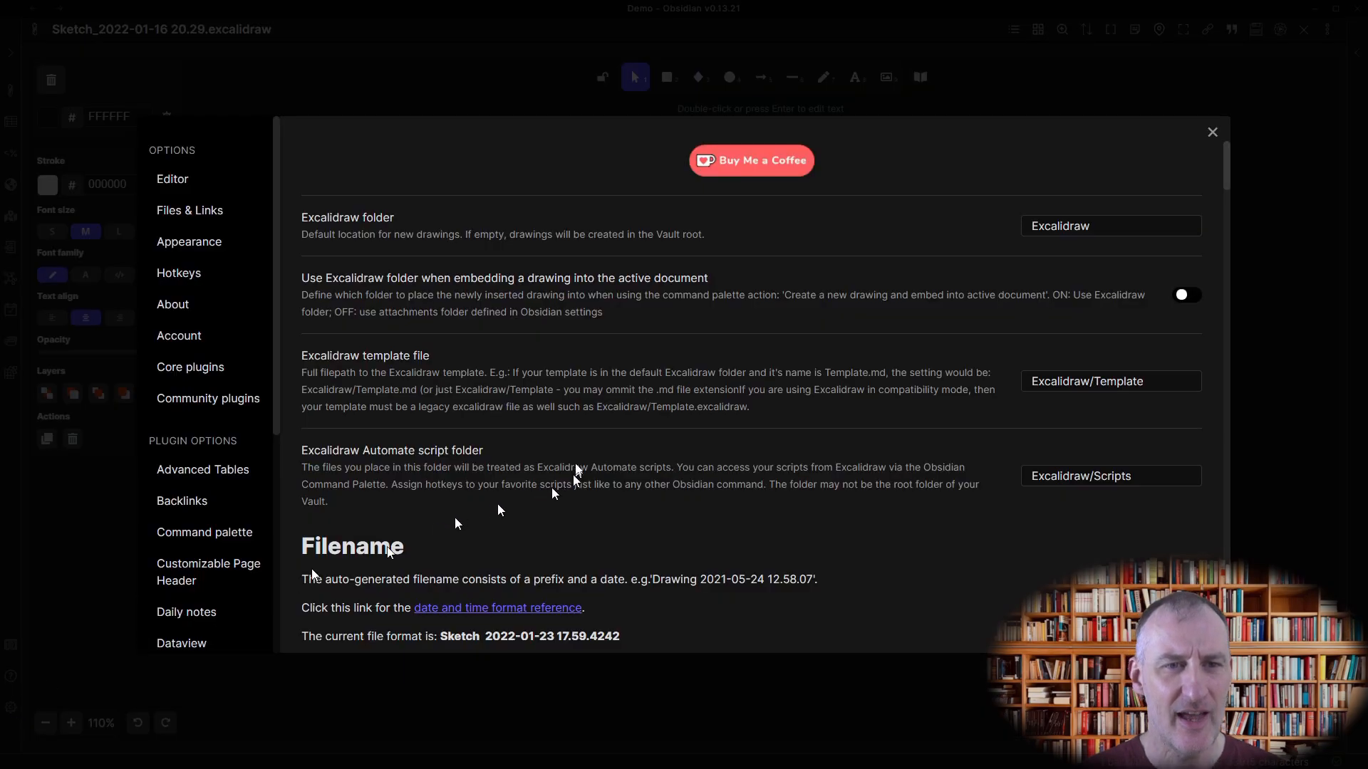
{"action": "scroll", "coordinate": [467, 491], "scroll_direction": "down", "scroll_amount": 6}
{"action": "scroll", "coordinate": [265, 516], "scroll_direction": "down", "scroll_amount": 5}
{"action": "scroll", "coordinate": [489, 473], "scroll_direction": "down", "scroll_amount": 15}
{"action": "scroll", "coordinate": [547, 492], "scroll_direction": "down", "scroll_amount": 15}
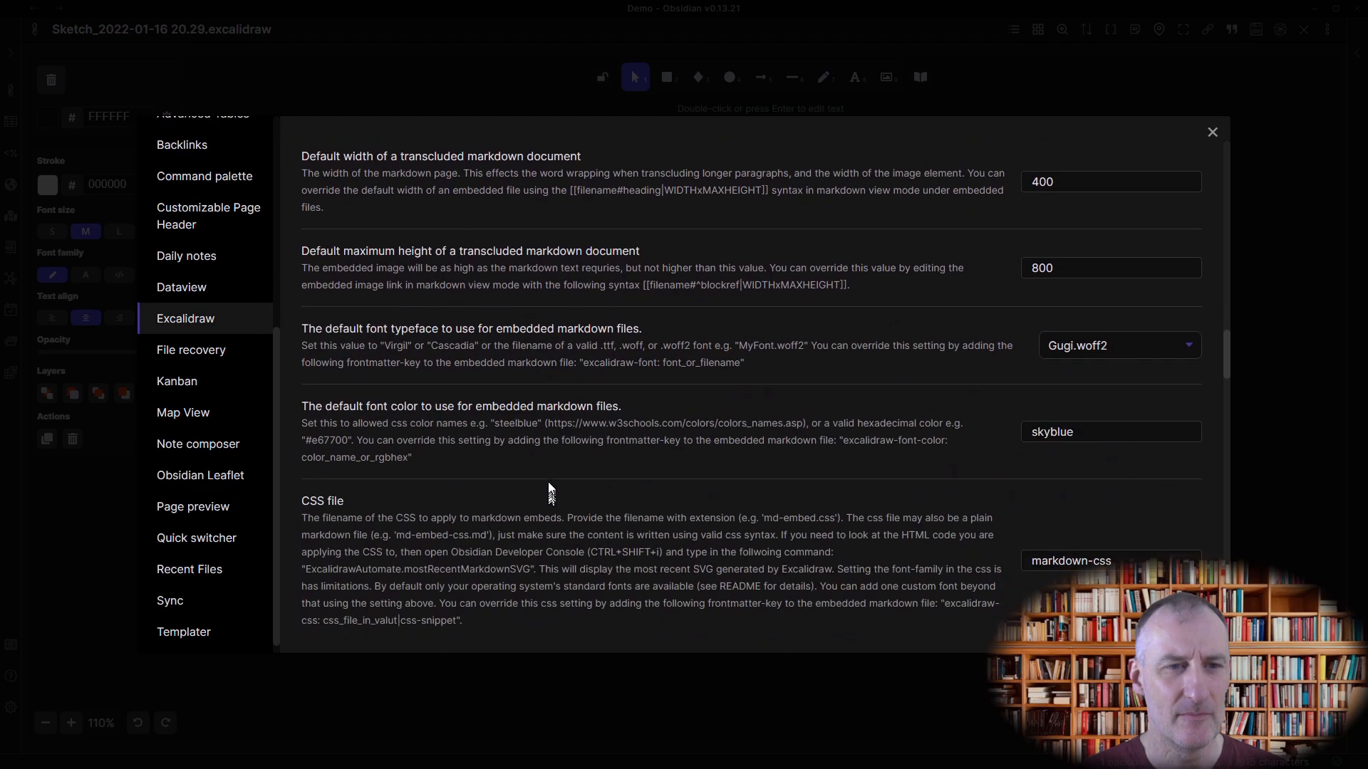
{"action": "scroll", "coordinate": [550, 484], "scroll_direction": "down", "scroll_amount": 15}
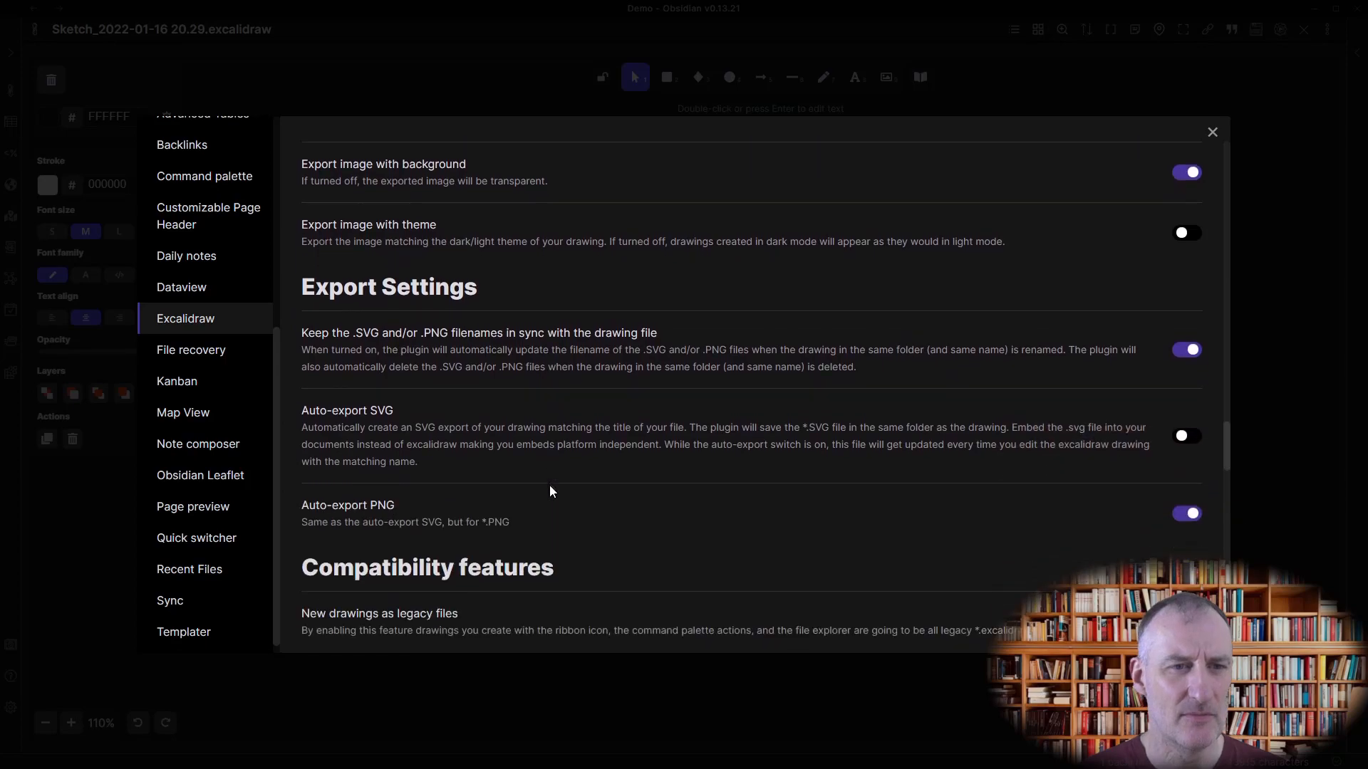
{"action": "scroll", "coordinate": [550, 491], "scroll_direction": "down", "scroll_amount": 3}
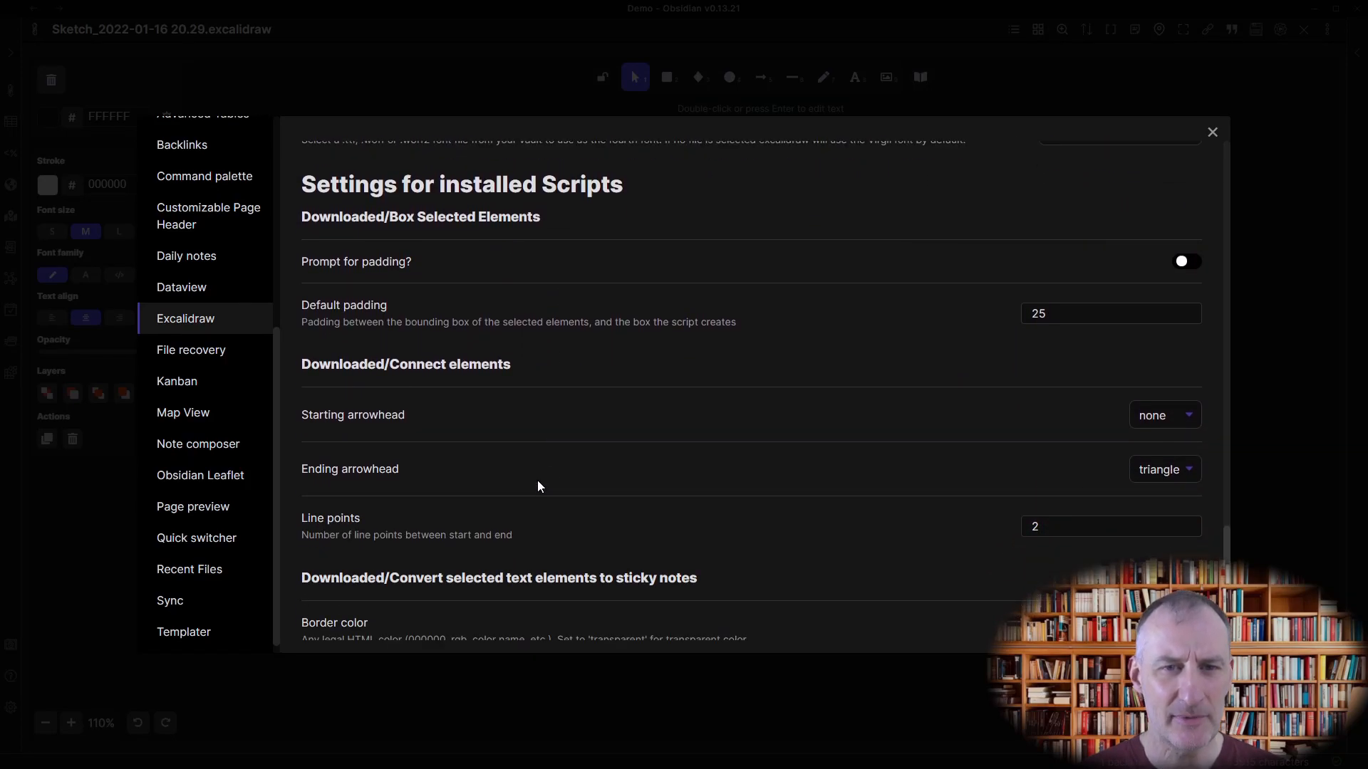
Capture a rectangular screen snip of the settings window showing the installed scripts' settings, and close the settings.
{"action": "key", "text": "super+shift+s"}
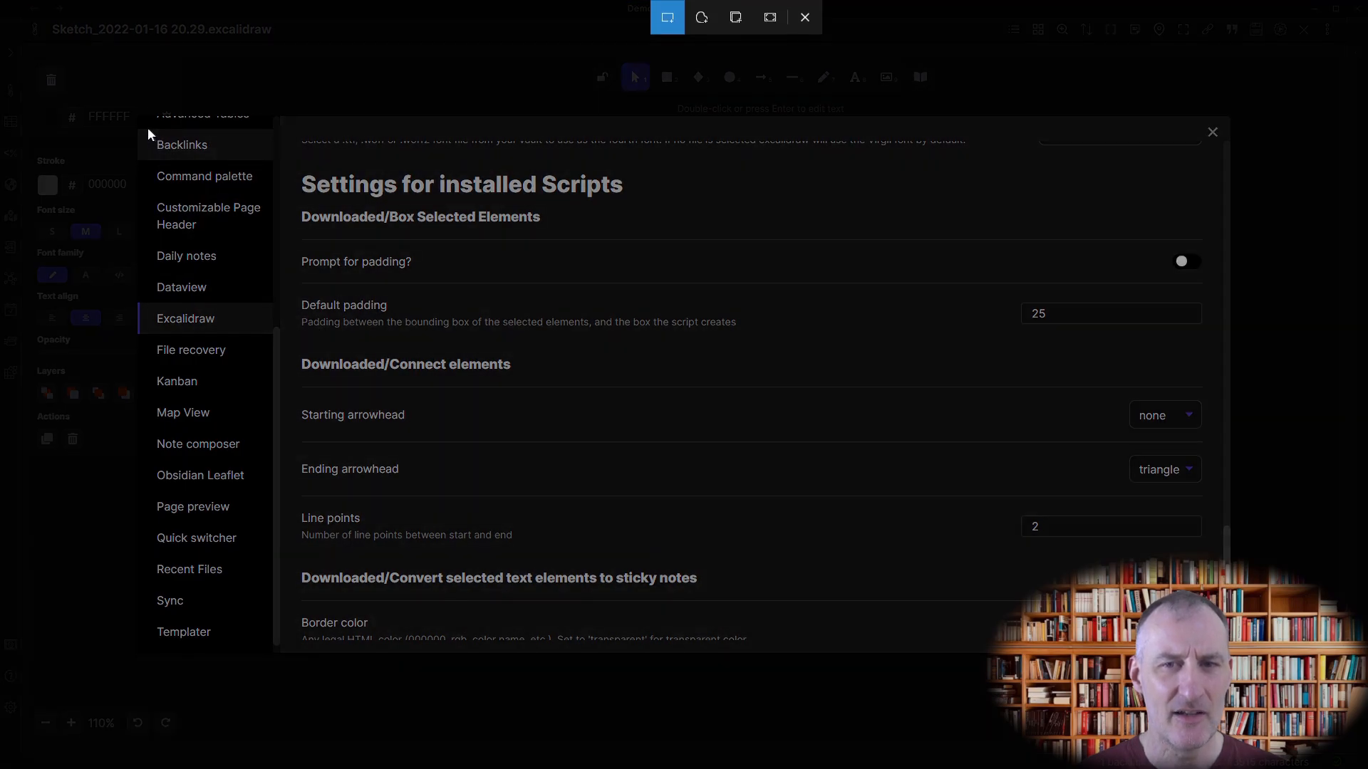
{"action": "mouse_move", "coordinate": [140, 139]}
{"action": "left_mouse_down"}
{"action": "mouse_move", "coordinate": [826, 532]}
{"action": "mouse_move", "coordinate": [979, 565]}
{"action": "mouse_move", "coordinate": [1223, 654]}
{"action": "left_mouse_up"}
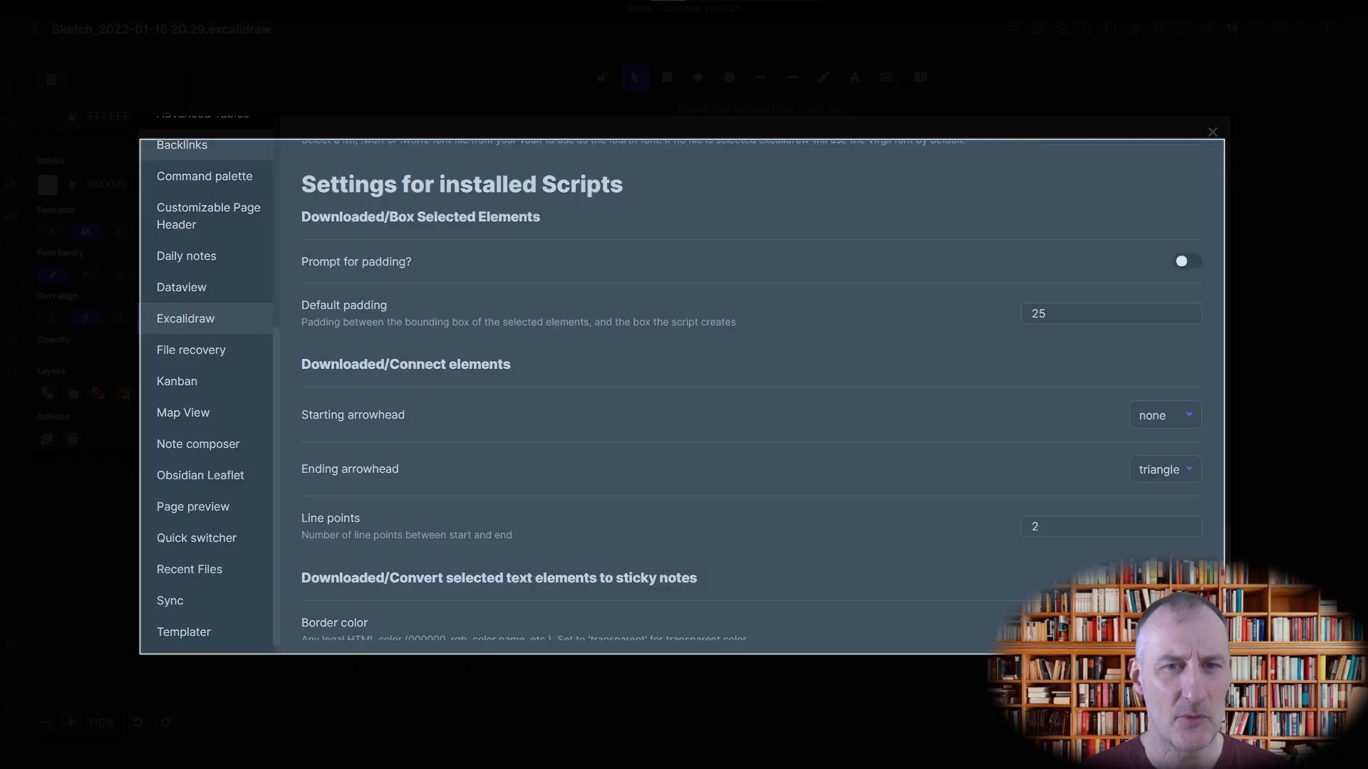
{"action": "left_click", "coordinate": [1304, 353]}
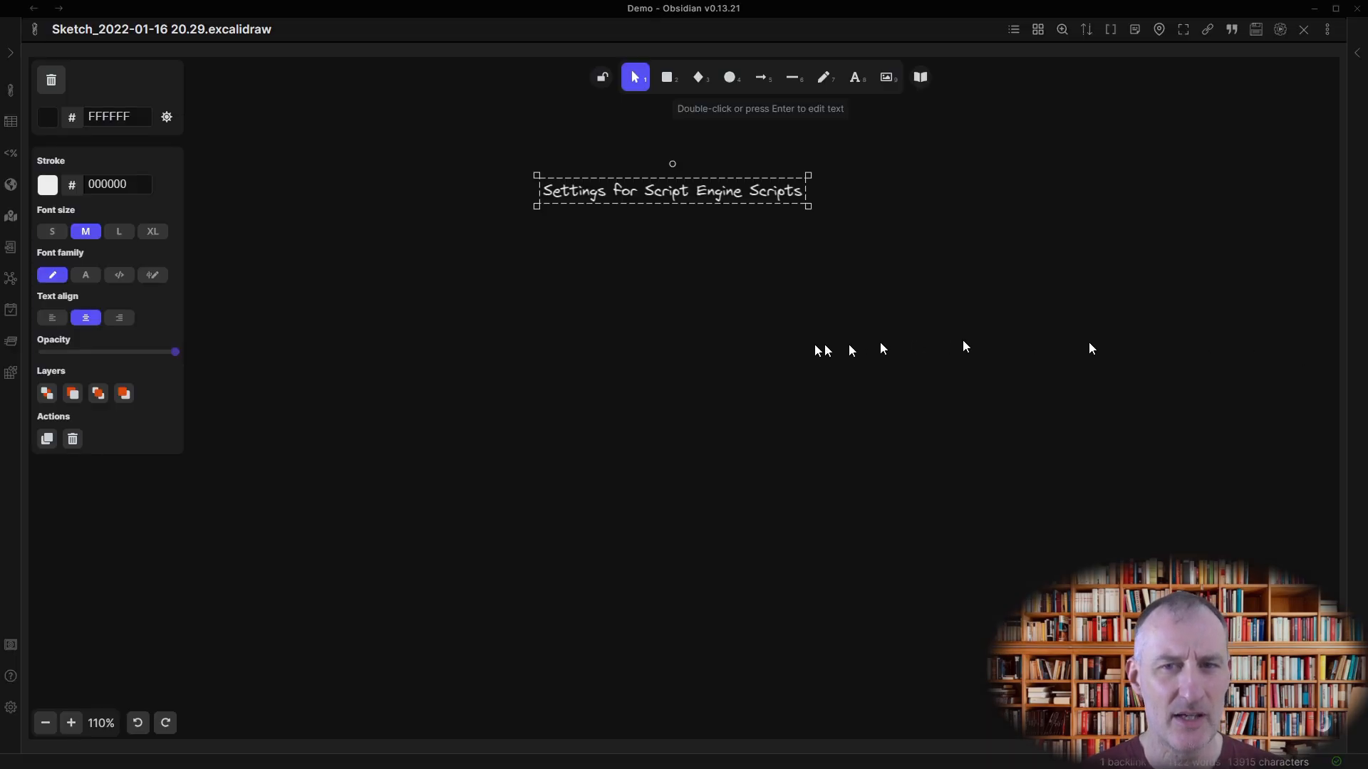
Paste the captured settings image into the drawing, scaled to about half size and placed to the right of the title.
{"action": "left_click", "coordinate": [747, 392]}
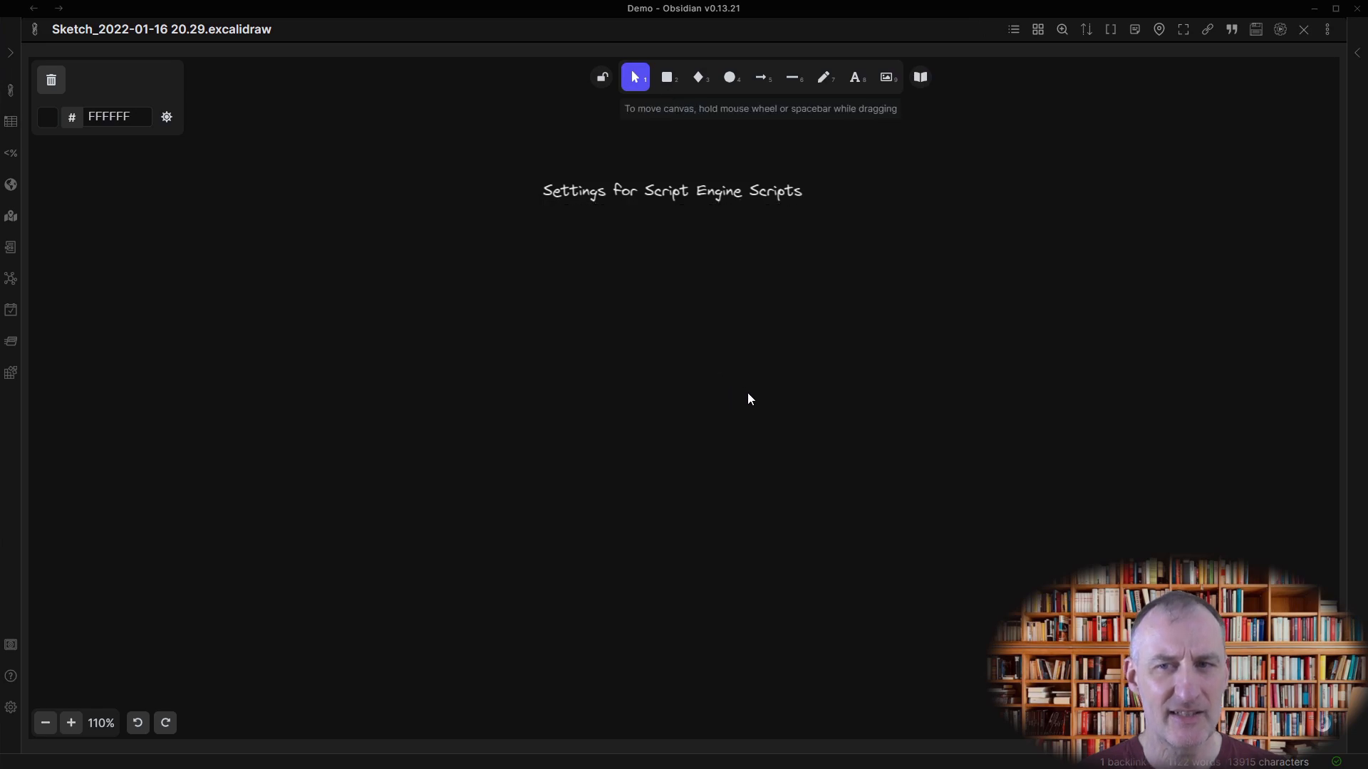
{"action": "key", "text": "ctrl+v"}
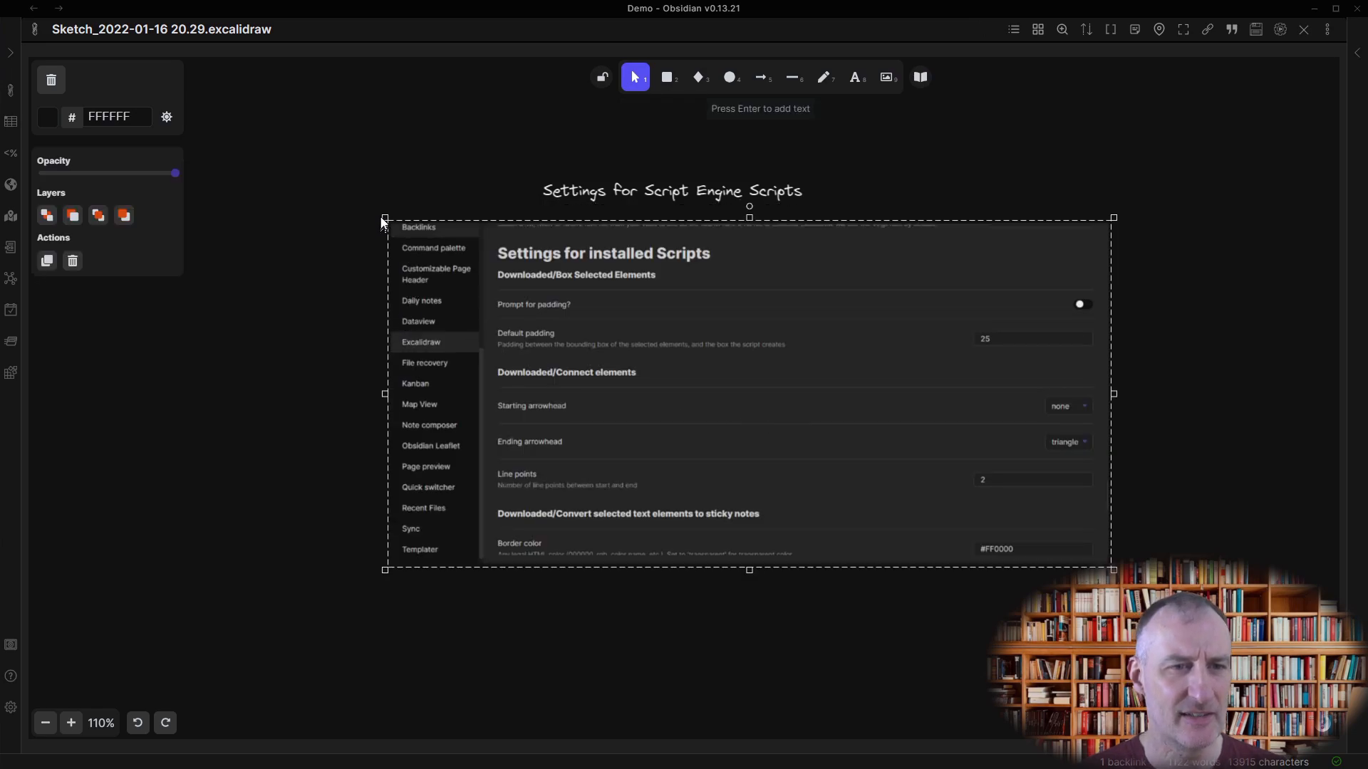
{"action": "left_click_drag", "start_coordinate": [384, 218], "coordinate": [709, 371]}
{"action": "left_click_drag", "start_coordinate": [857, 447], "coordinate": [1047, 227]}
{"action": "left_click", "coordinate": [657, 373]}
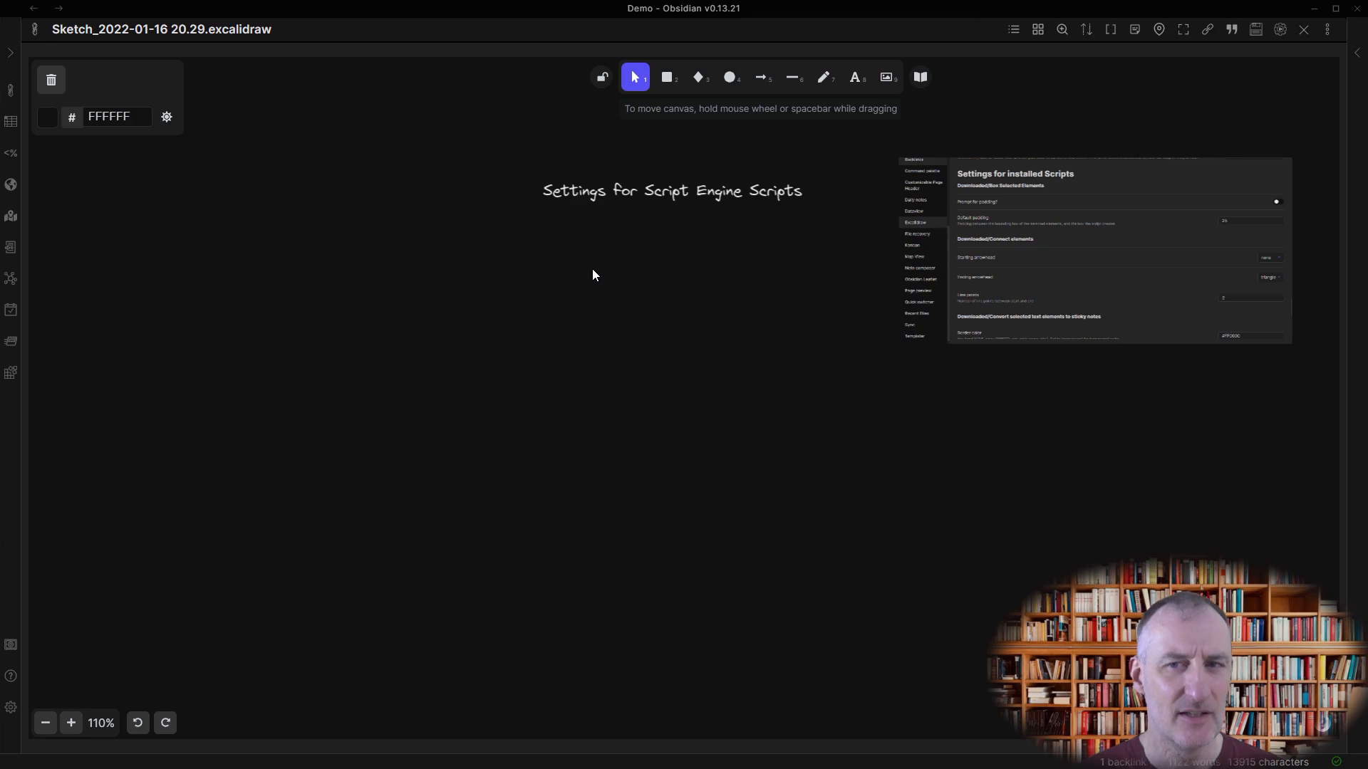
Add a flowchart box below the title with the text "Install Script from Script Store".
{"action": "key", "text": "alt+n"}
{"action": "type", "text": "Insta"}
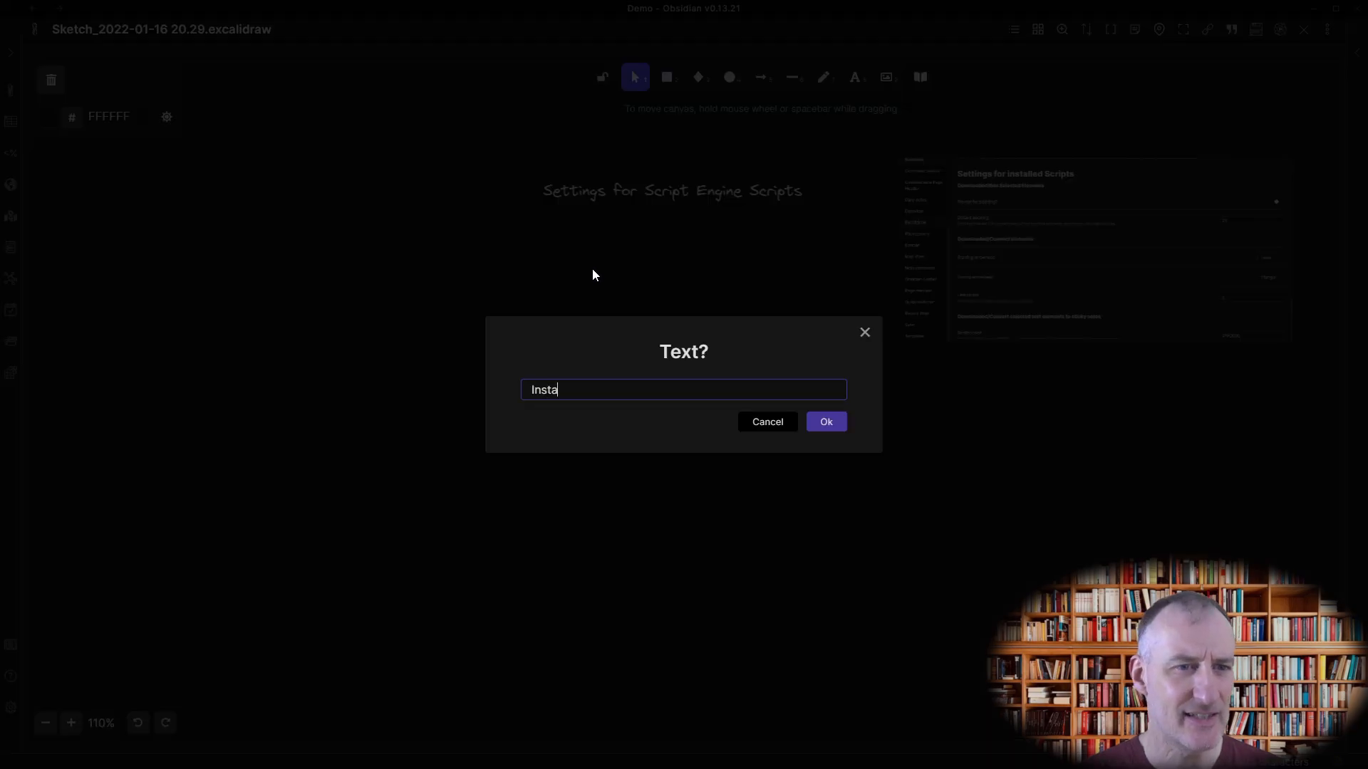
{"action": "type", "text": "ll Script f"}
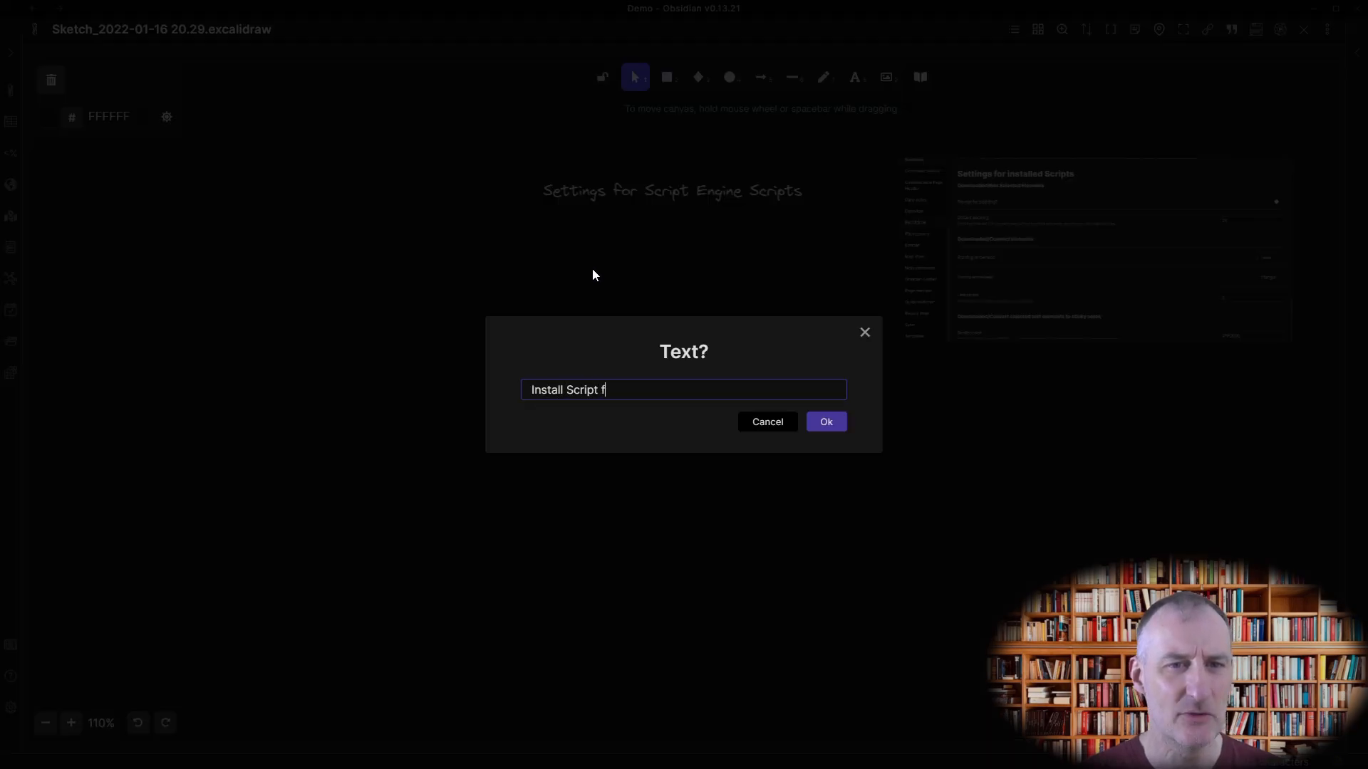
{"action": "type", "text": "rom Scrip"}
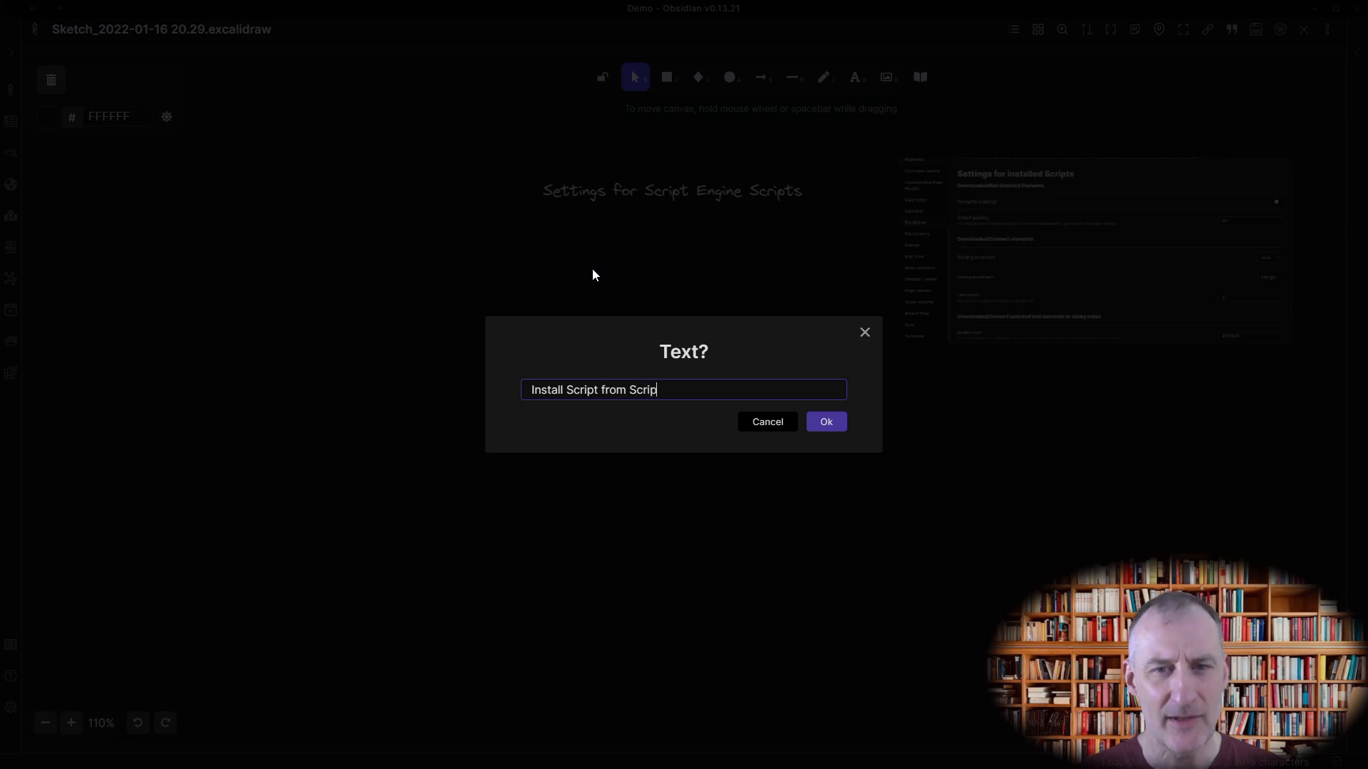
{"action": "type", "text": "t Store"}
{"action": "key", "text": "Return"}
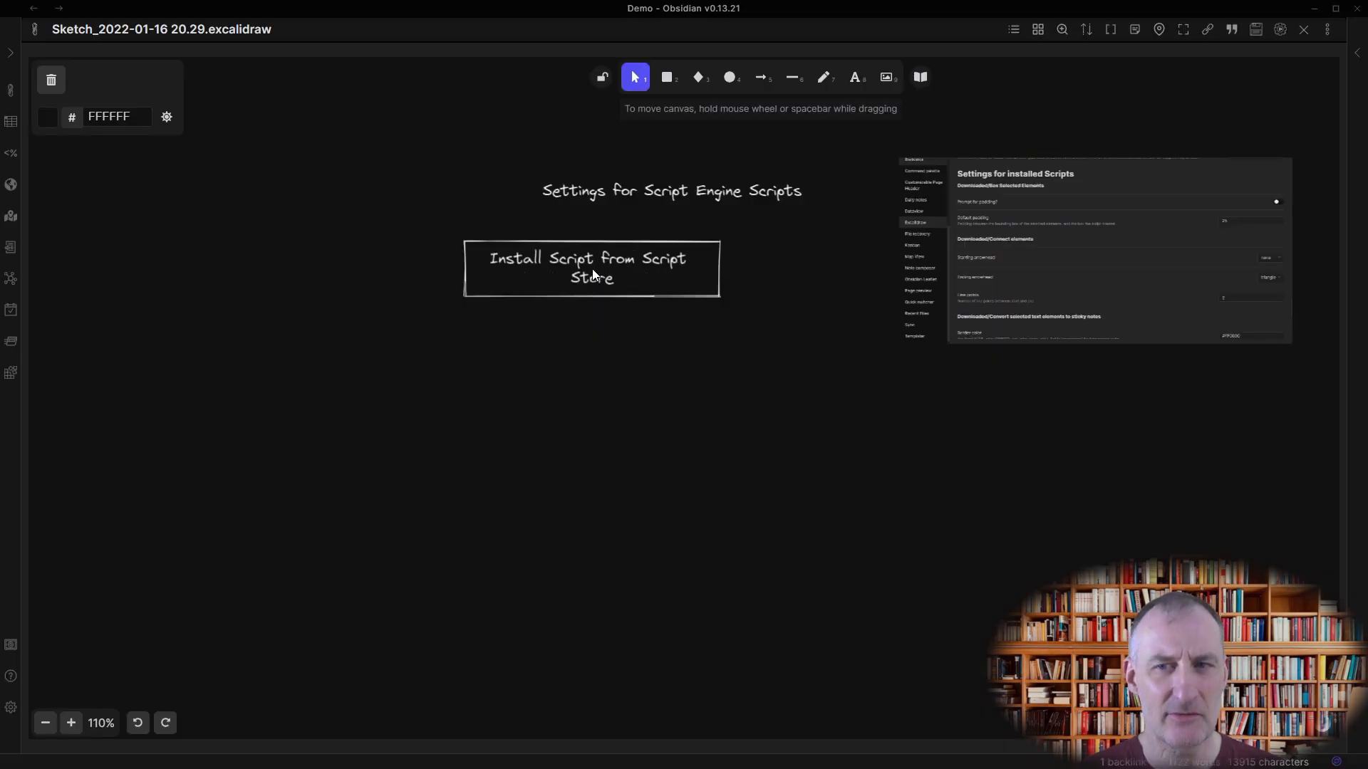
Add a connected box below "Install Script from Script Store" with the text "Run Script for the first time".
{"action": "key", "text": "ctrl+shift+n"}
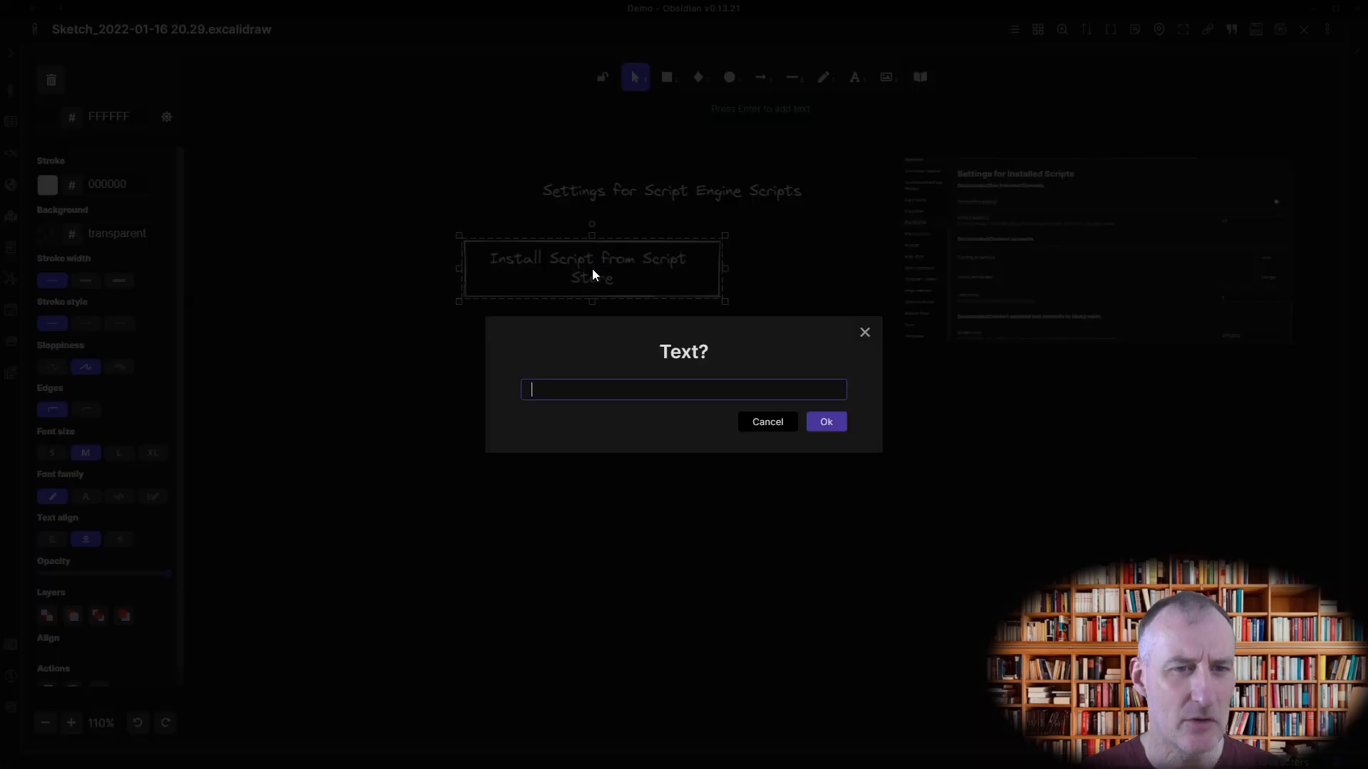
{"action": "type", "text": "Run"}
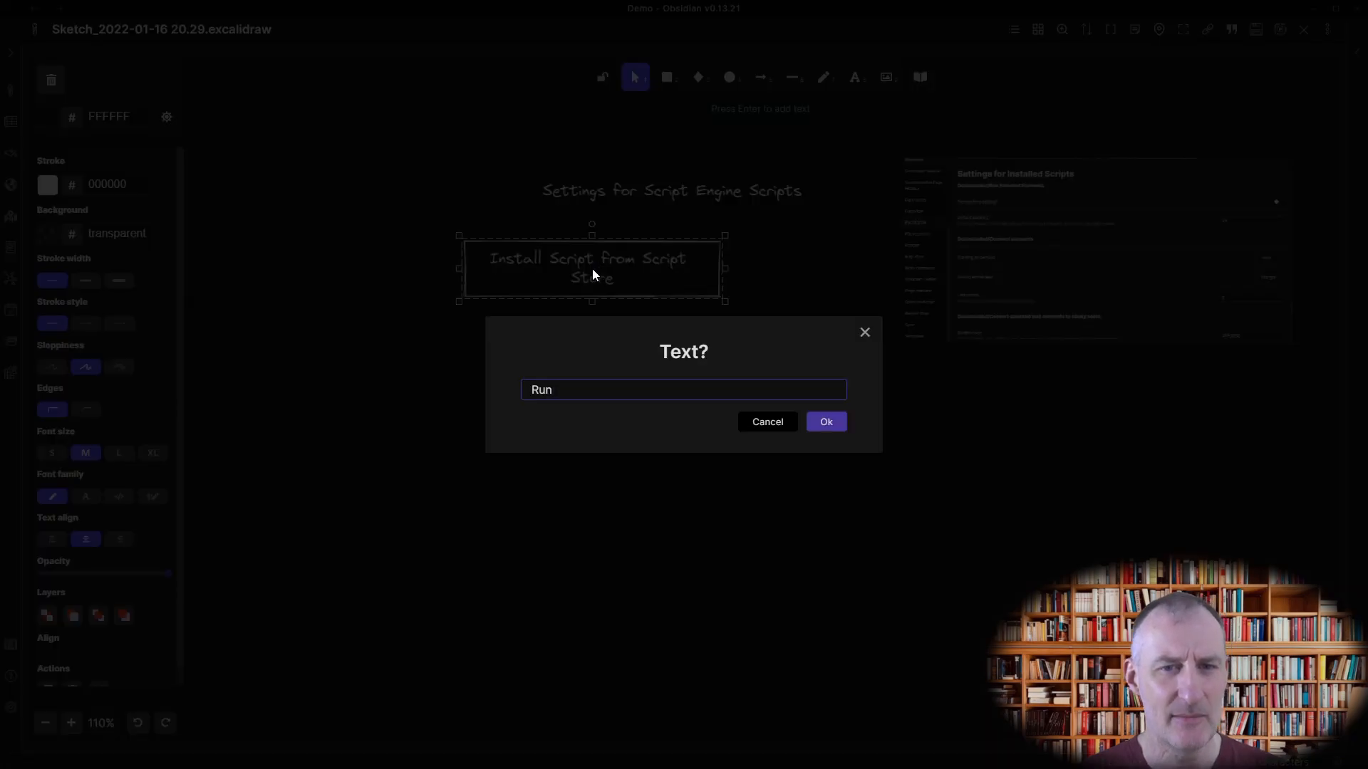
{"action": "type", "text": " Script for the f"}
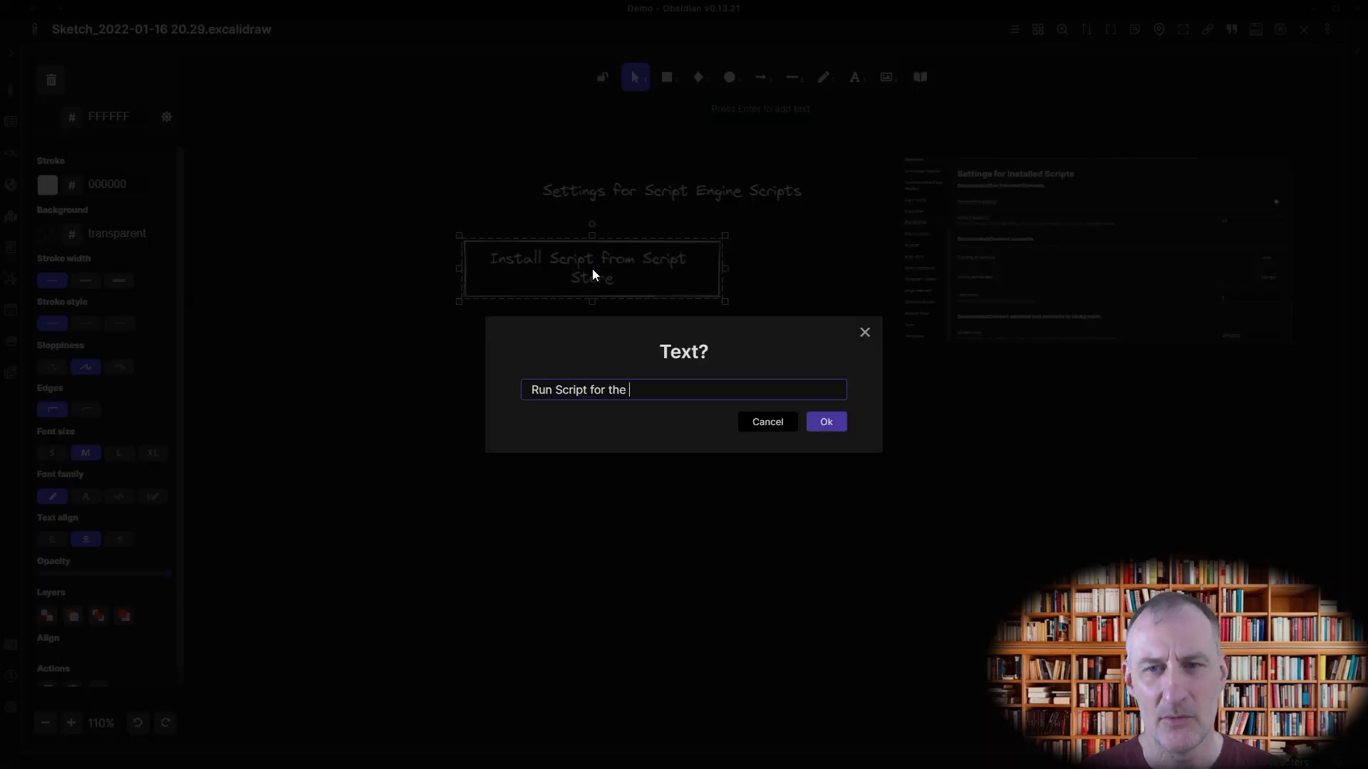
{"action": "key", "text": "BackSpace"}
{"action": "type", "text": "First"}
{"action": "key", "text": "BackSpace"}
{"action": "key", "text": "BackSpace"}
{"action": "key", "text": "BackSpace"}
{"action": "key", "text": "BackSpace"}
{"action": "key", "text": "BackSpace"}
{"action": "type", "text": "first time"}
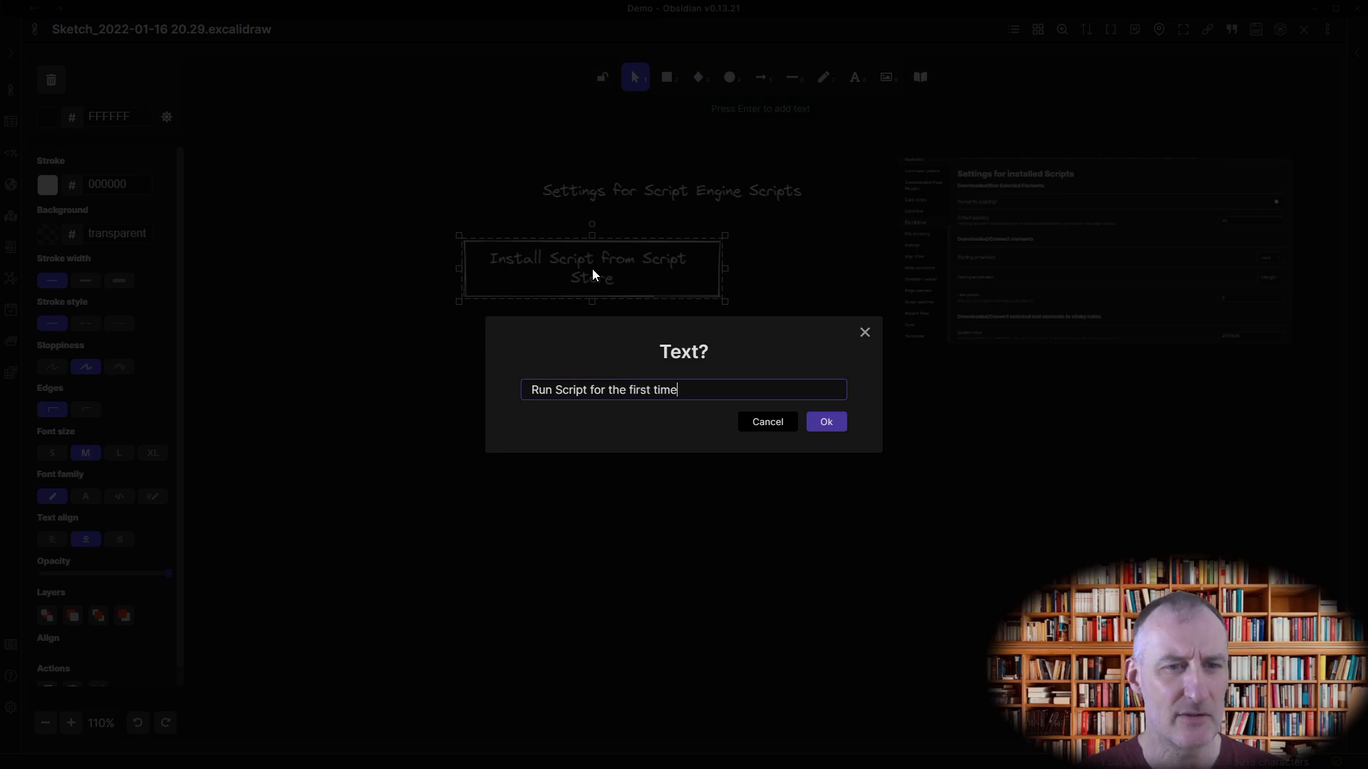
{"action": "key", "text": "Return"}
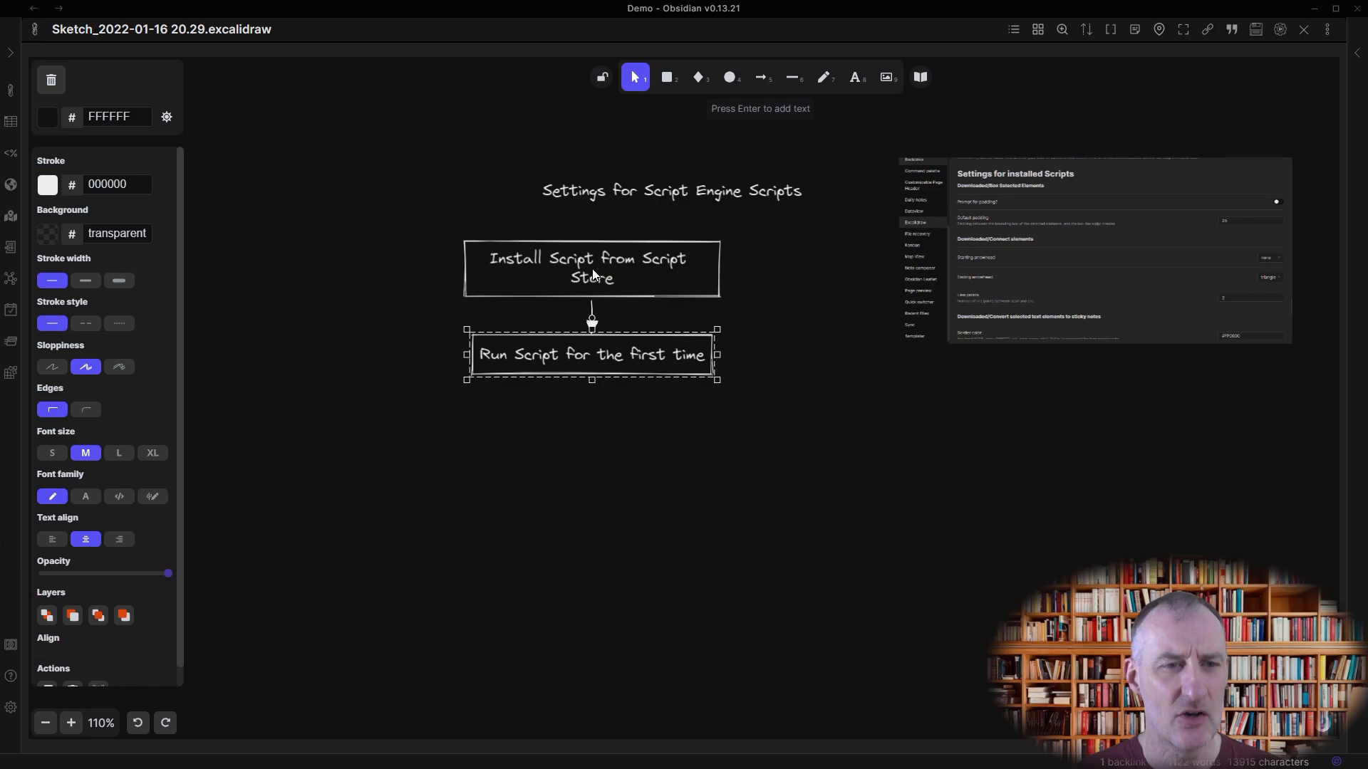
Add a connected box below "Run Script for the first time" with the text "Open Obsidian plugin settings, and make changes".
{"action": "key", "text": "ctrl+shift+n"}
{"action": "type", "text": "Open "}
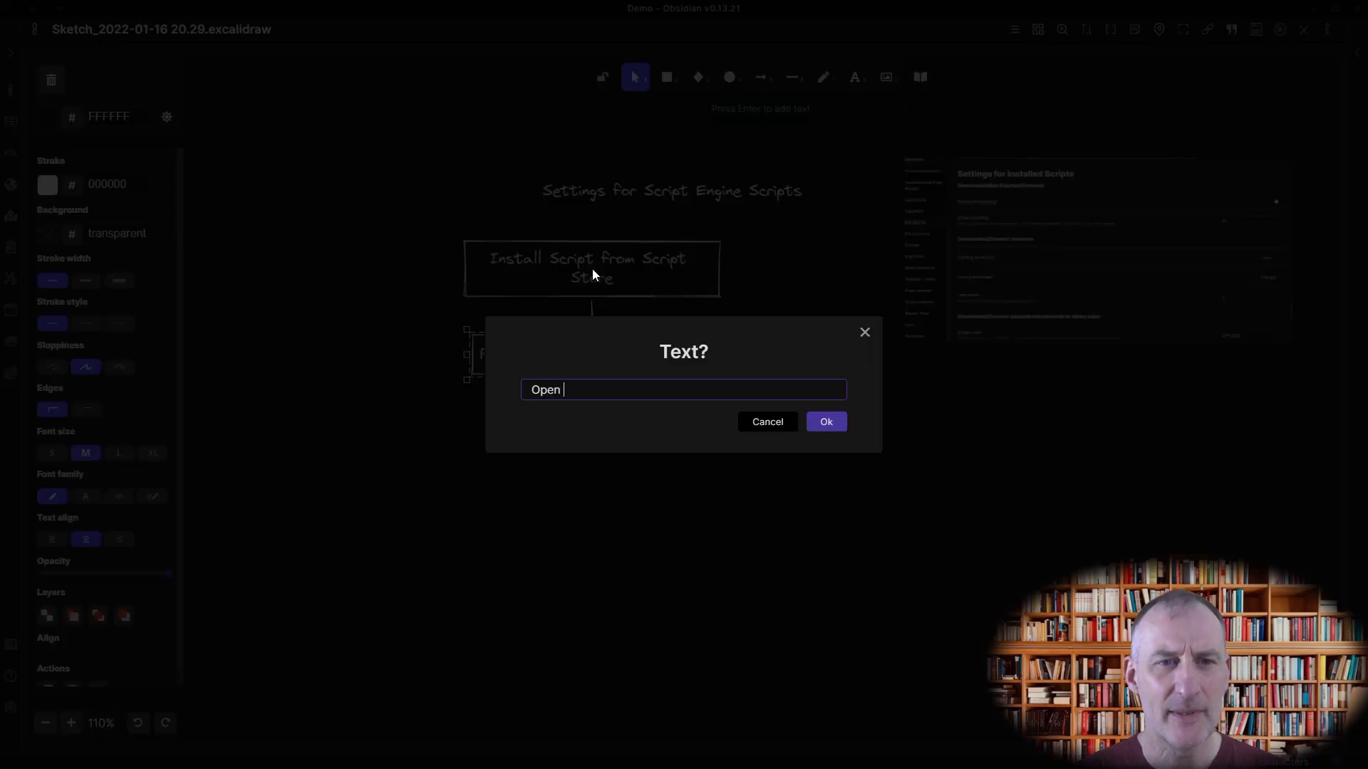
{"action": "type", "text": "Obsidian Se"}
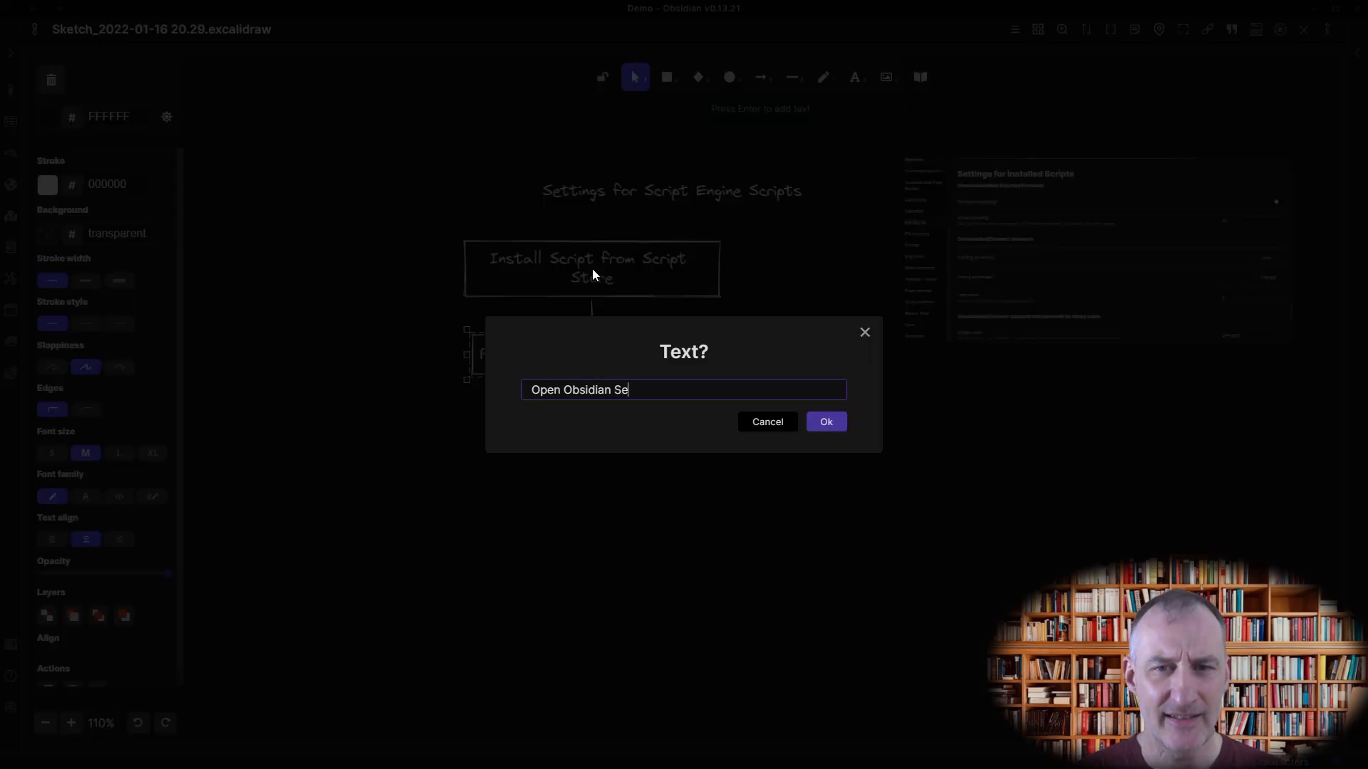
{"action": "type", "text": "ttings"}
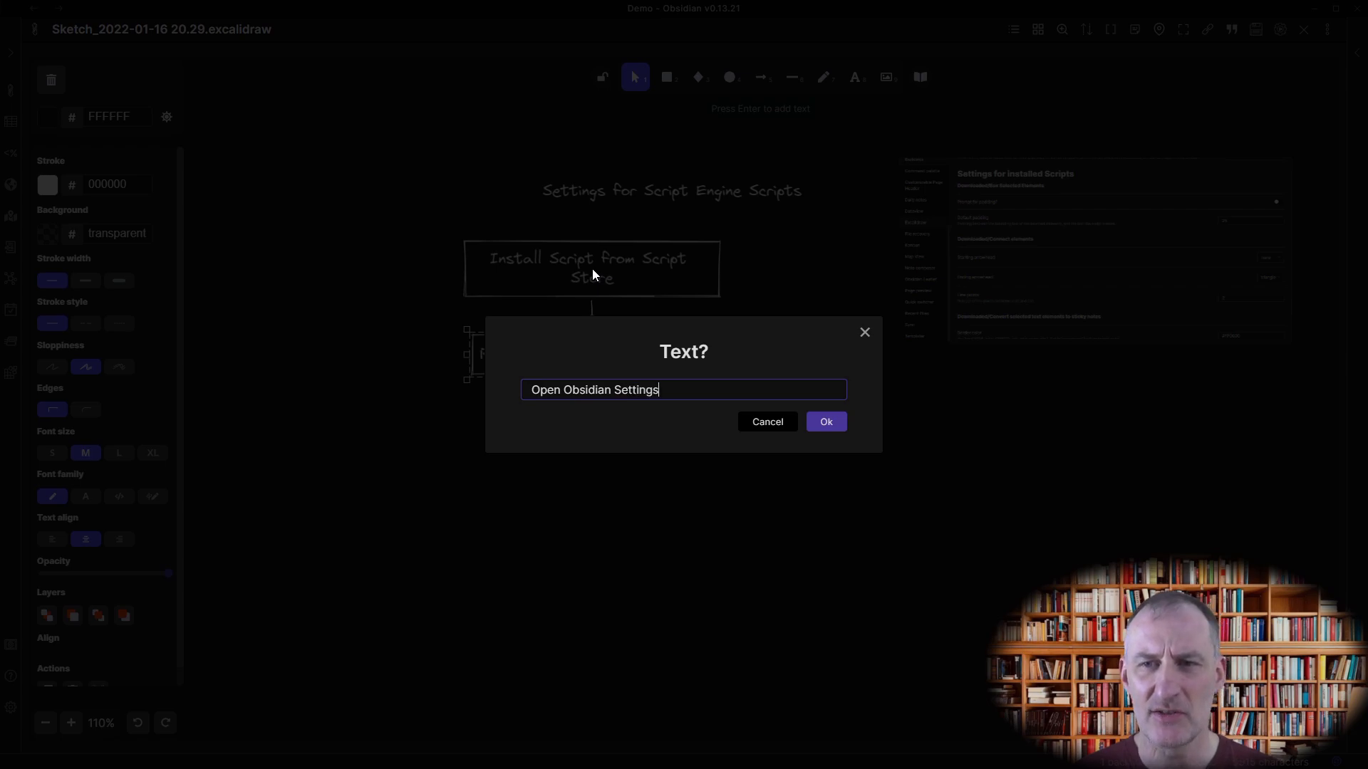
{"action": "key", "text": "BackSpace"}
{"action": "key", "text": "BackSpace"}
{"action": "key", "text": "BackSpace"}
{"action": "key", "text": "BackSpace"}
{"action": "key", "text": "BackSpace"}
{"action": "key", "text": "BackSpace"}
{"action": "key", "text": "BackSpace"}
{"action": "key", "text": "BackSpace"}
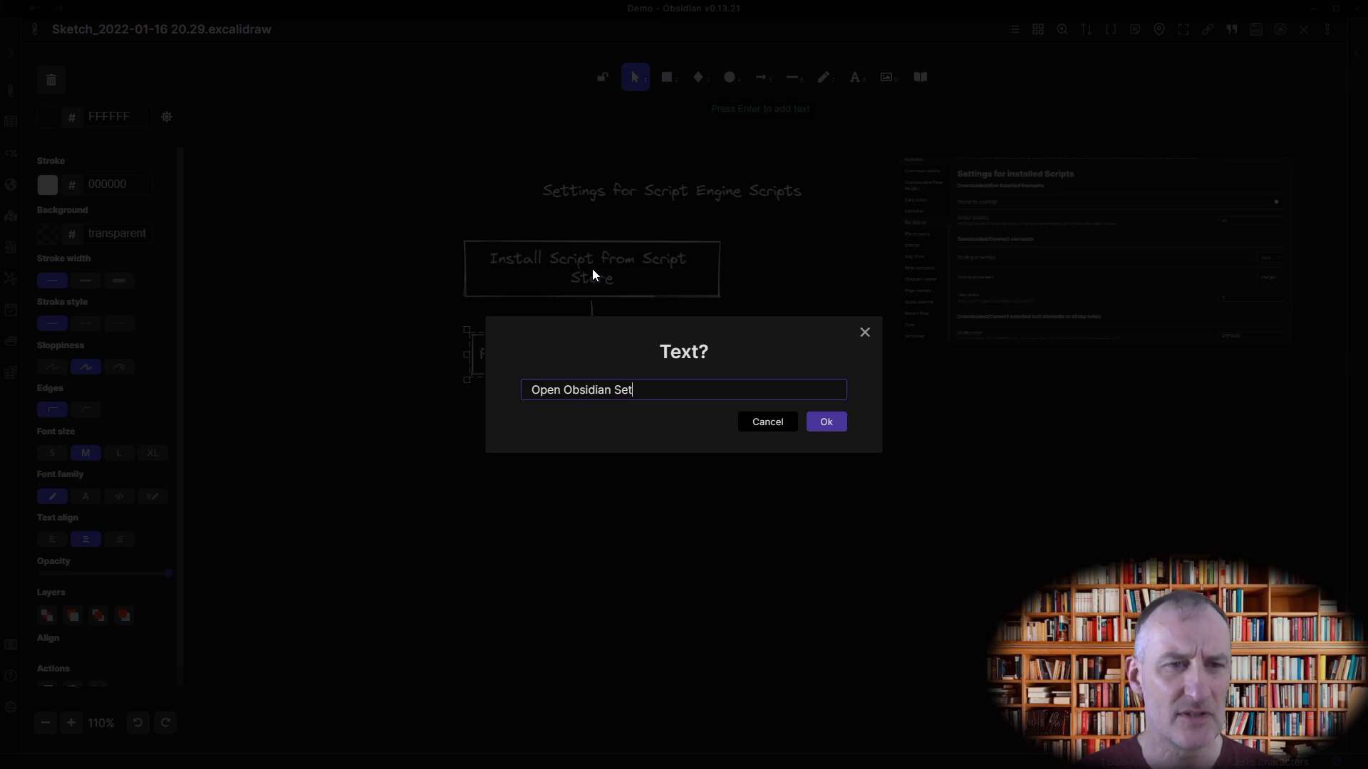
{"action": "type", "text": "plugin"}
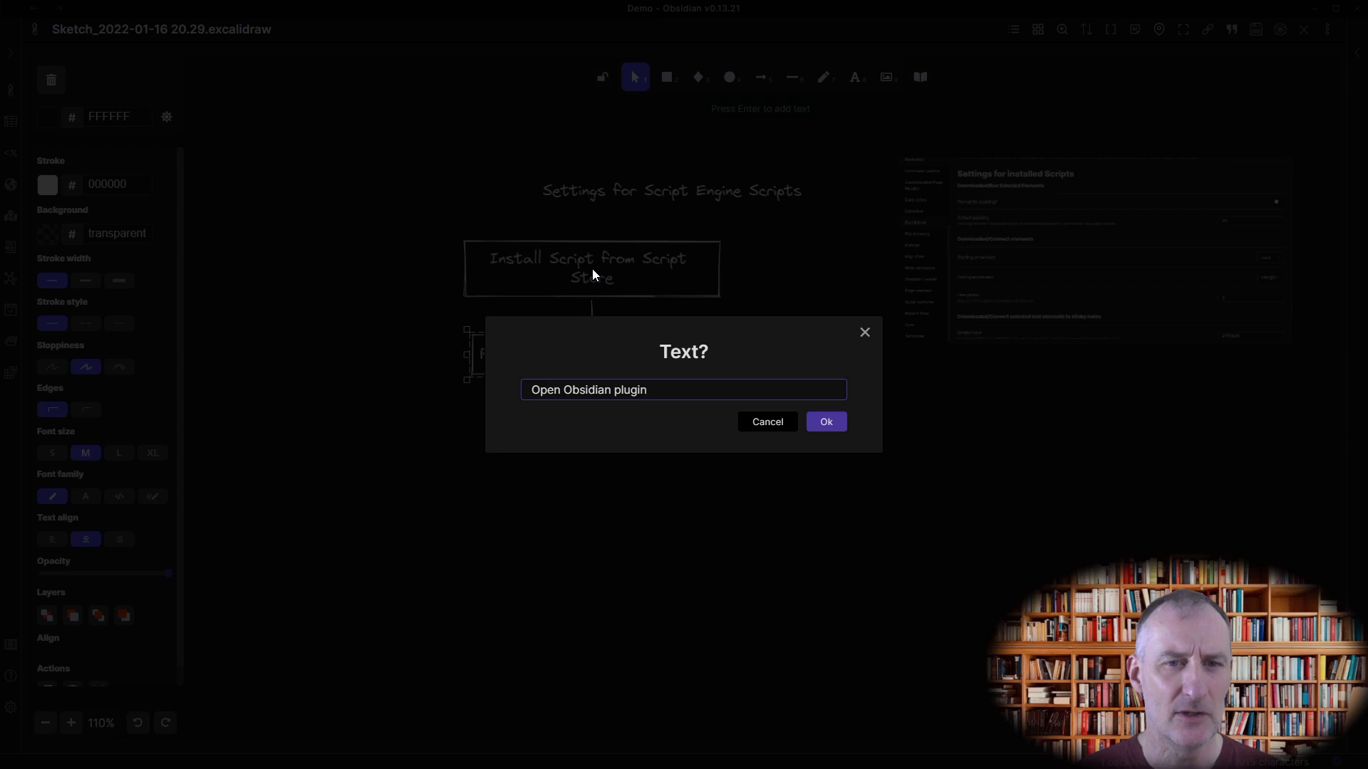
{"action": "type", "text": " settings, and"}
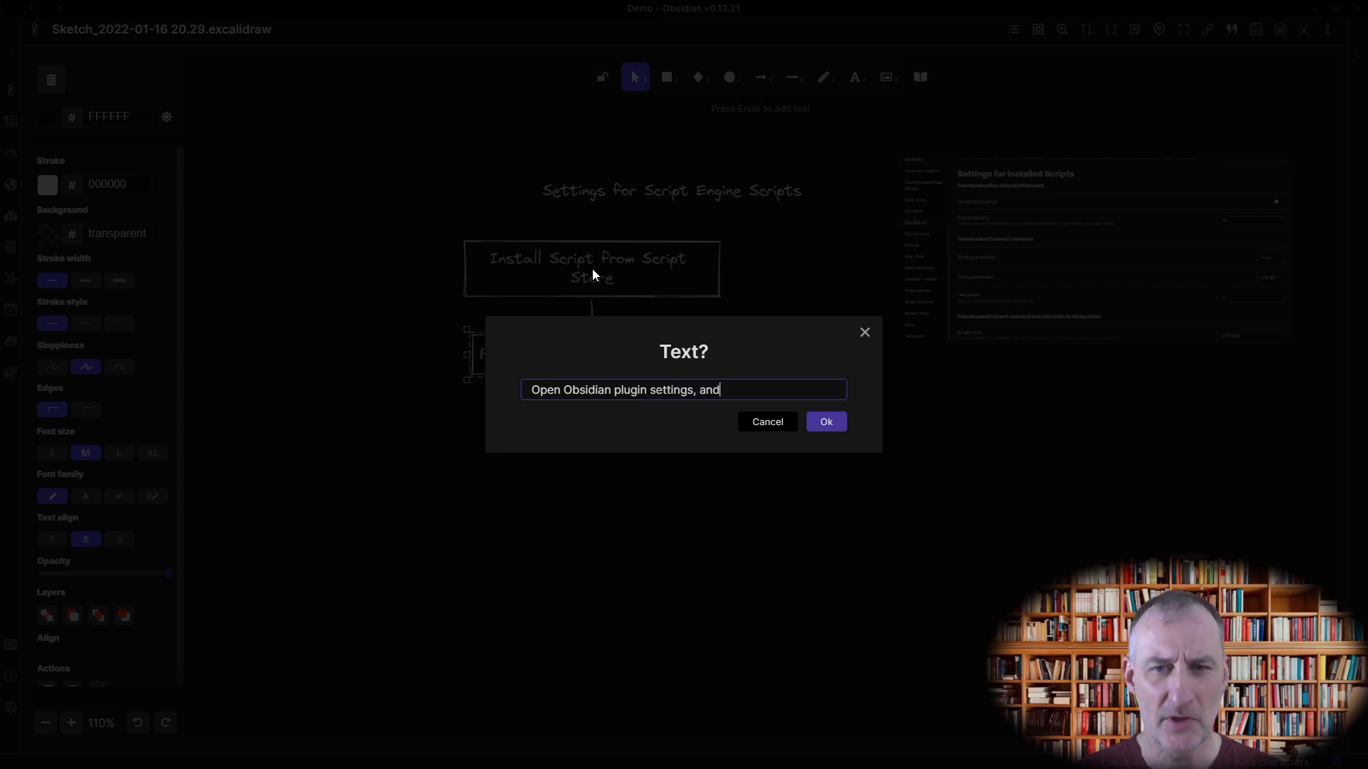
{"action": "type", "text": " make changes"}
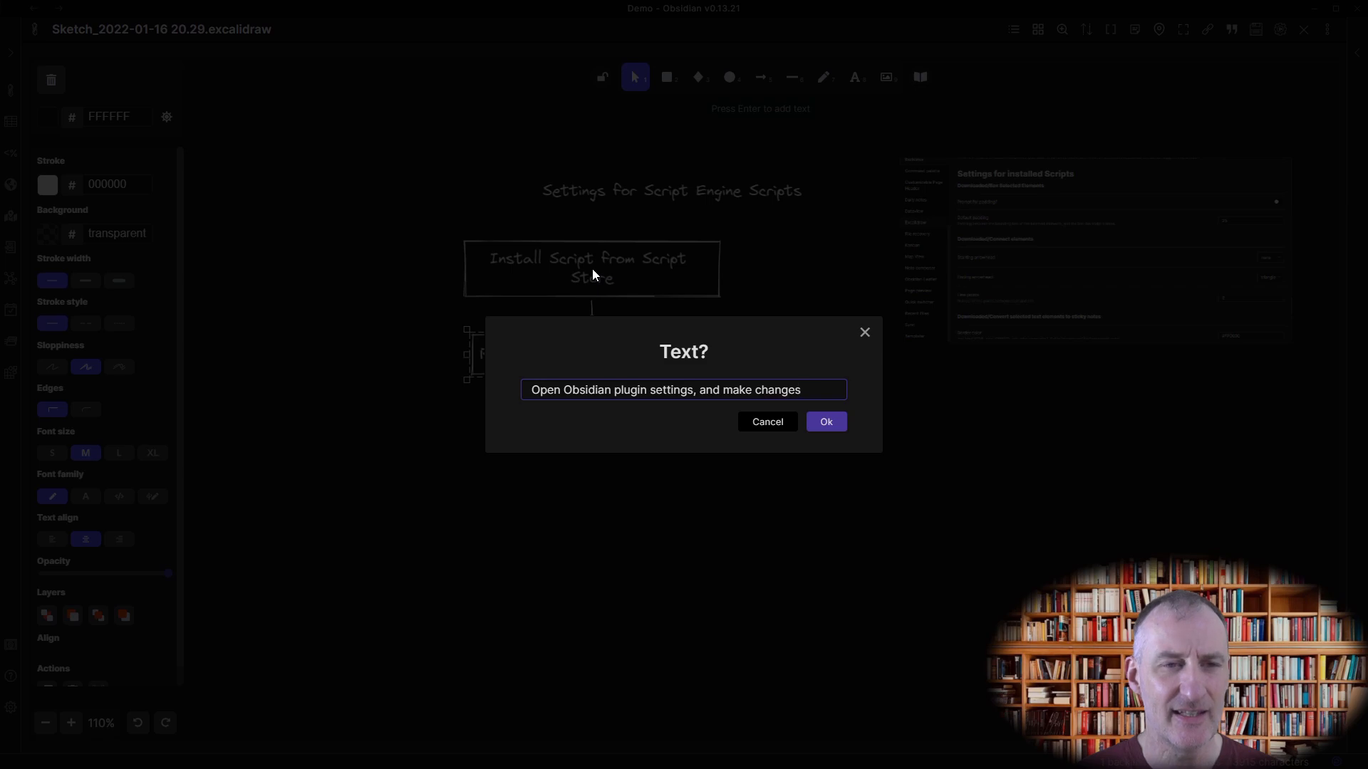
{"action": "key", "text": "Return"}
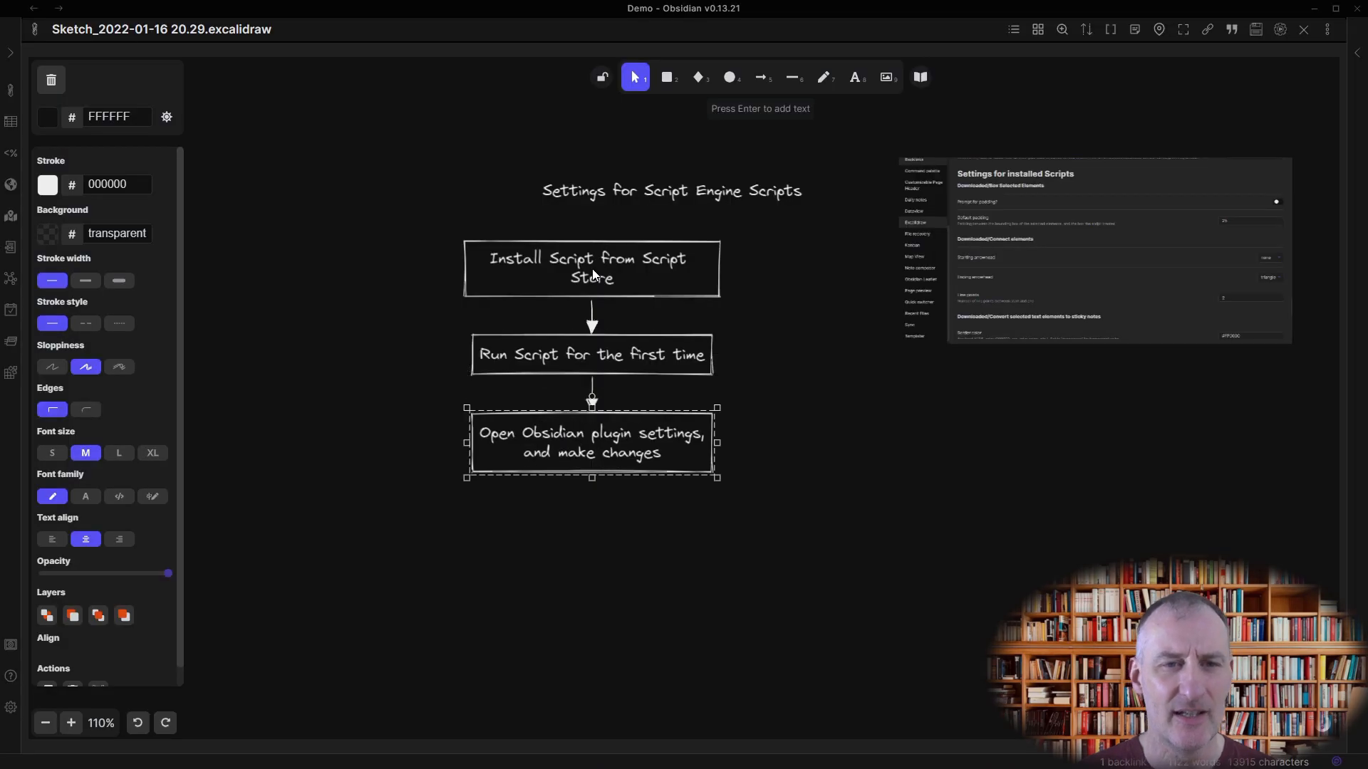
Add a connected box below the plugin settings box with the text "Test your changes".
{"action": "type", "text": "Tes"}
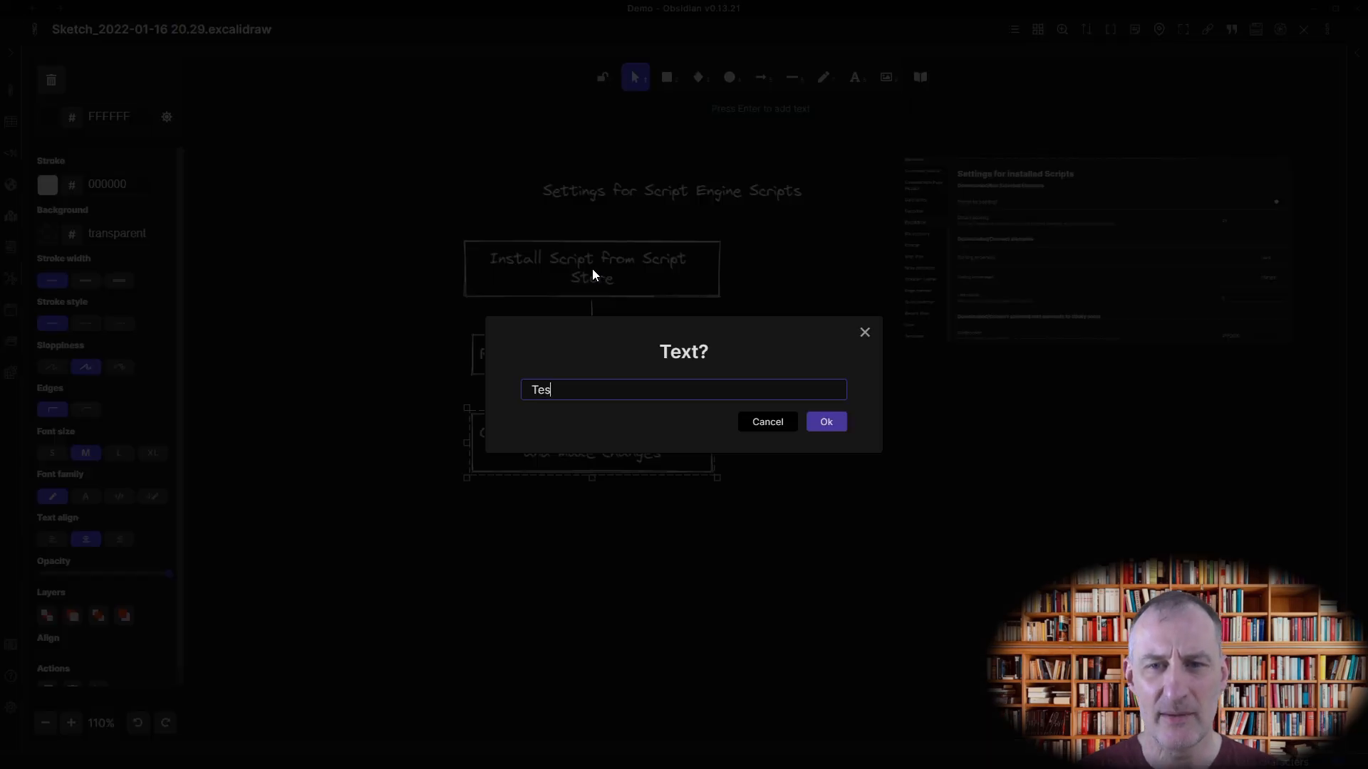
{"action": "type", "text": "t your changes"}
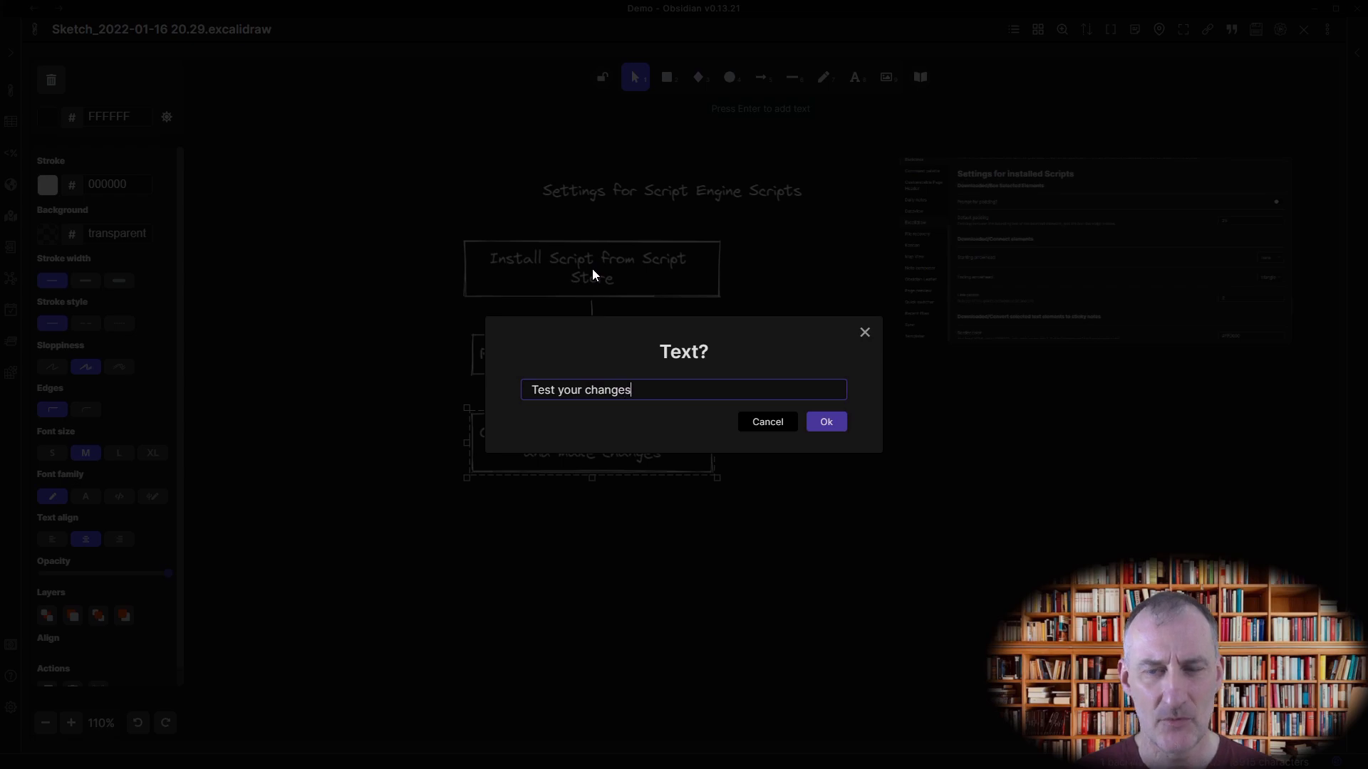
{"action": "key", "text": "Return"}
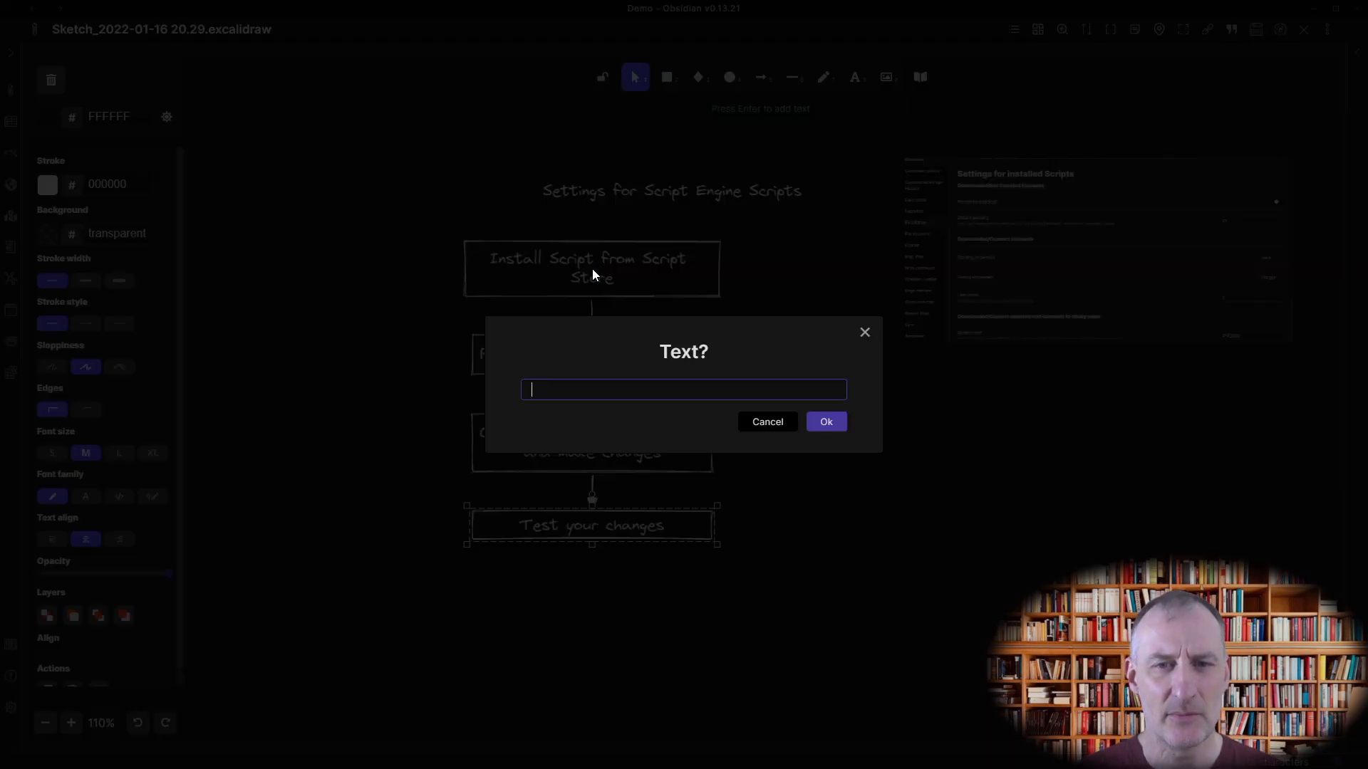
Add a connected element labelled "Happy?" below "Test your changes" and change its shape to a diamond.
{"action": "type", "text": "Happy?"}
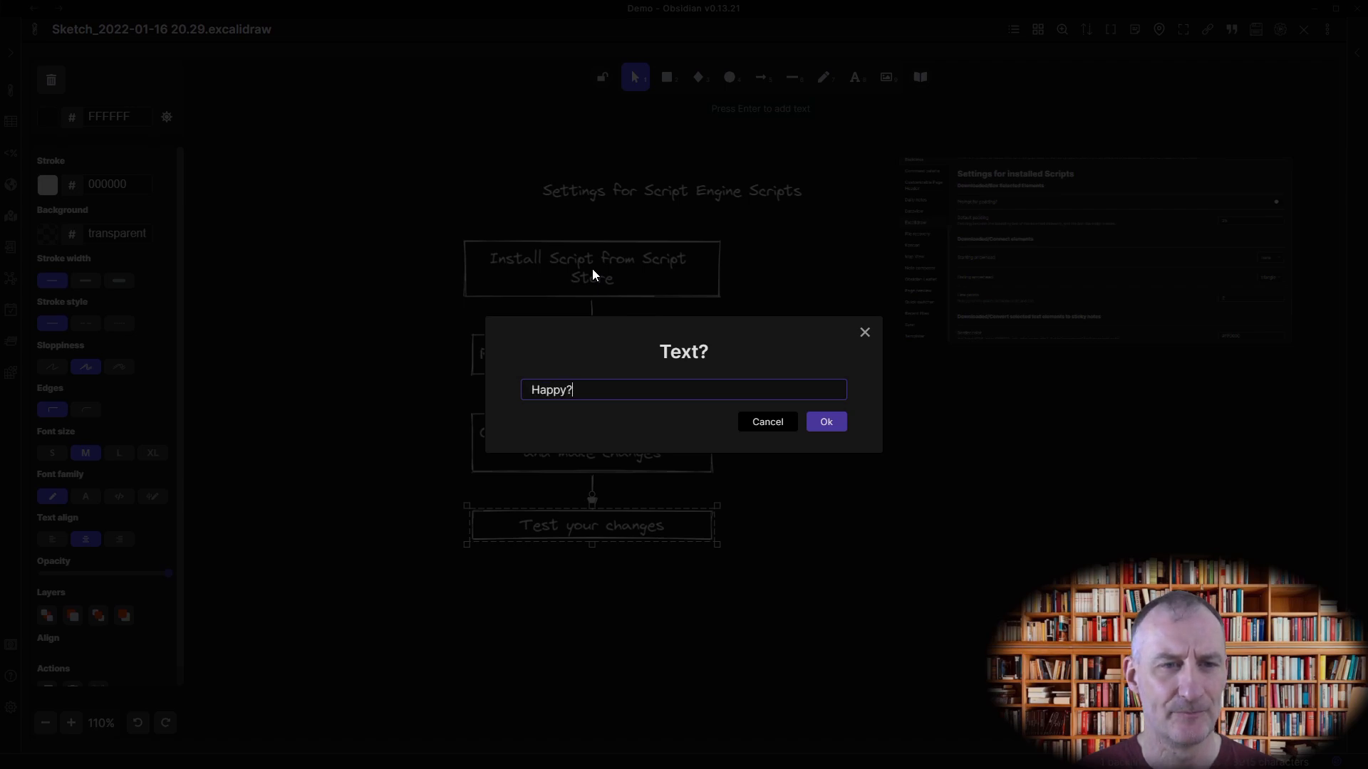
{"action": "key", "text": "Return"}
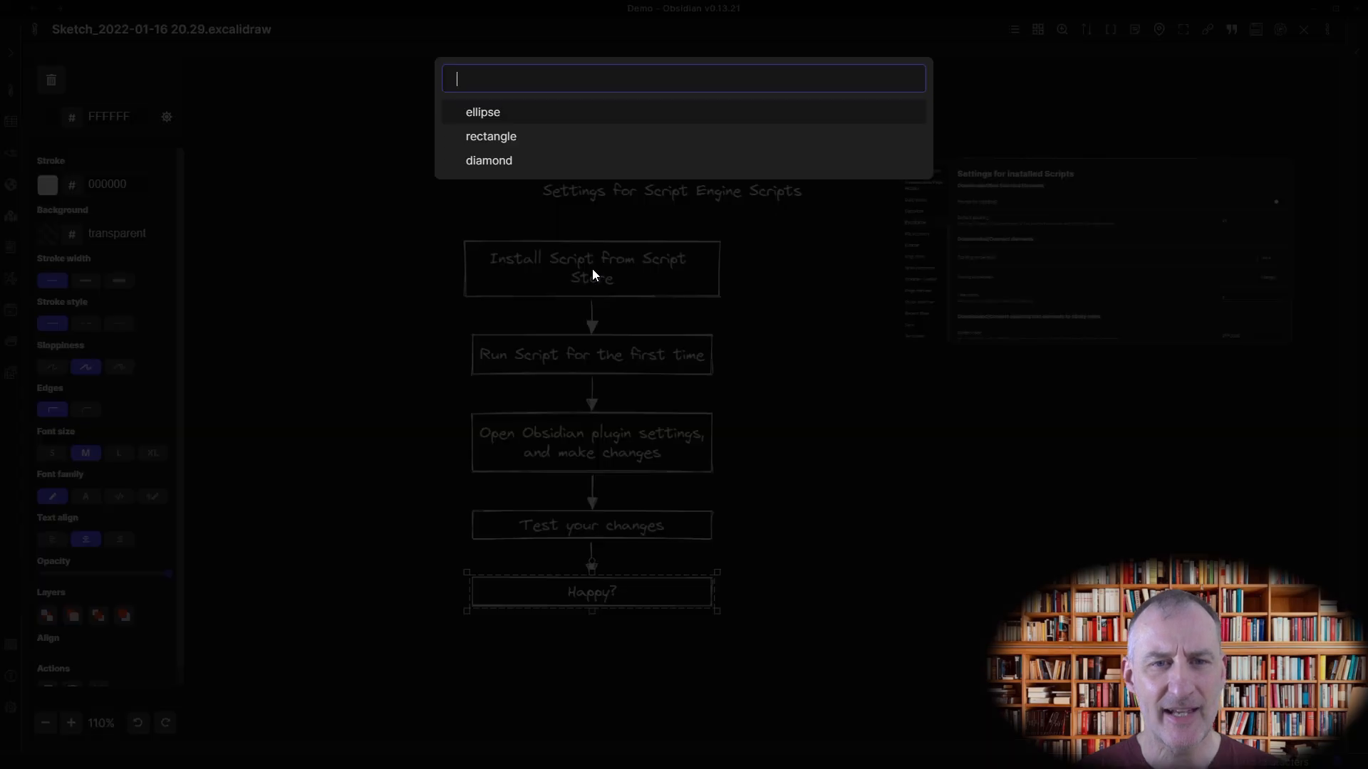
{"action": "key", "text": "Down"}
{"action": "key", "text": "Down"}
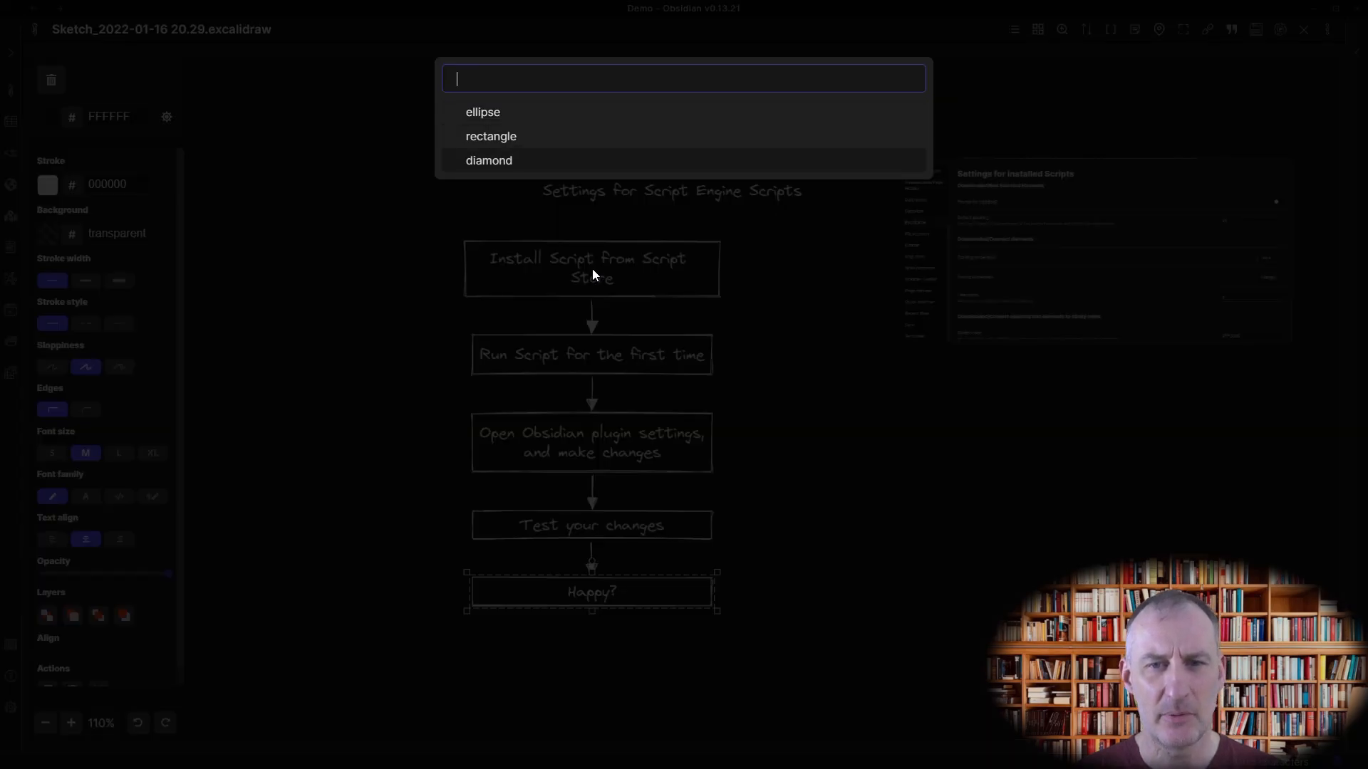
{"action": "key", "text": "Return"}
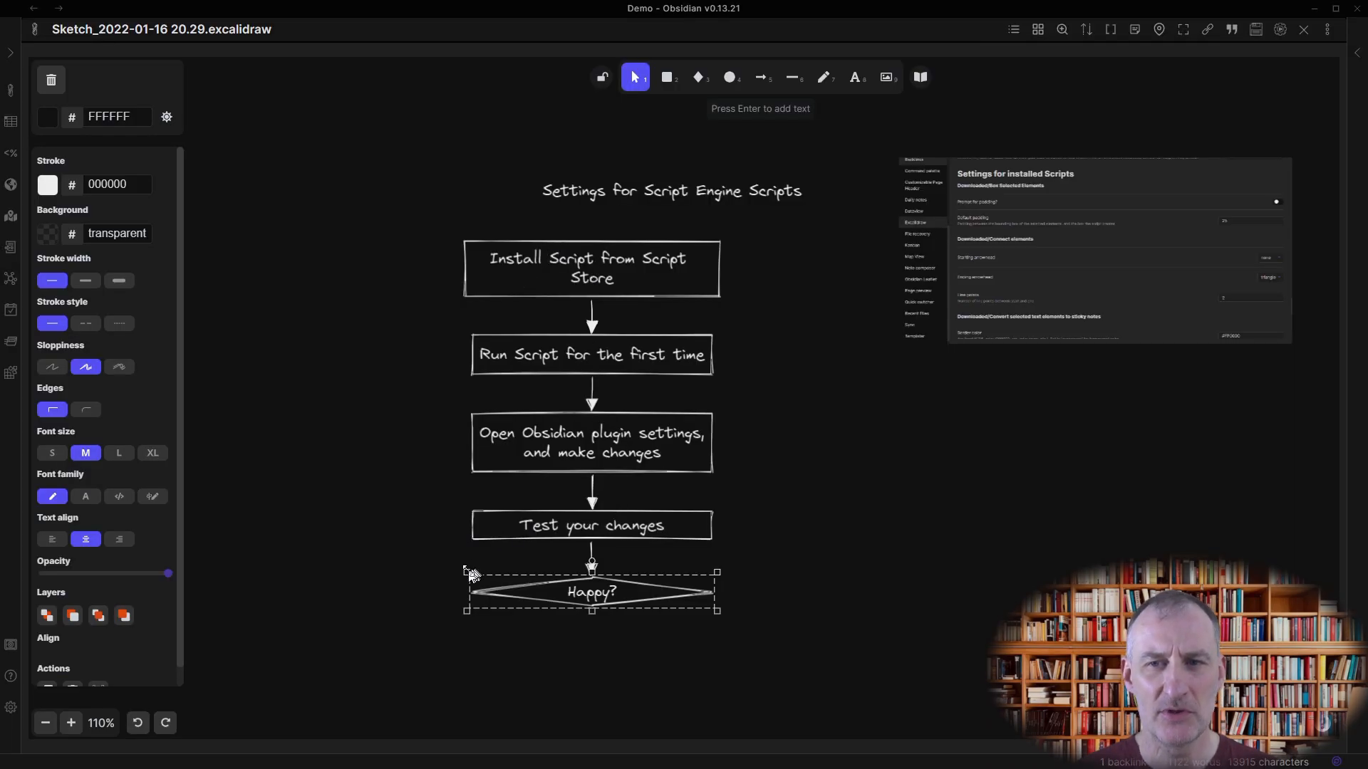
Narrow the "Happy?" diamond from both sides and connect it to the plugin settings box with the Connect elements script.
{"action": "left_click_drag", "start_coordinate": [464, 573], "coordinate": [535, 573]}
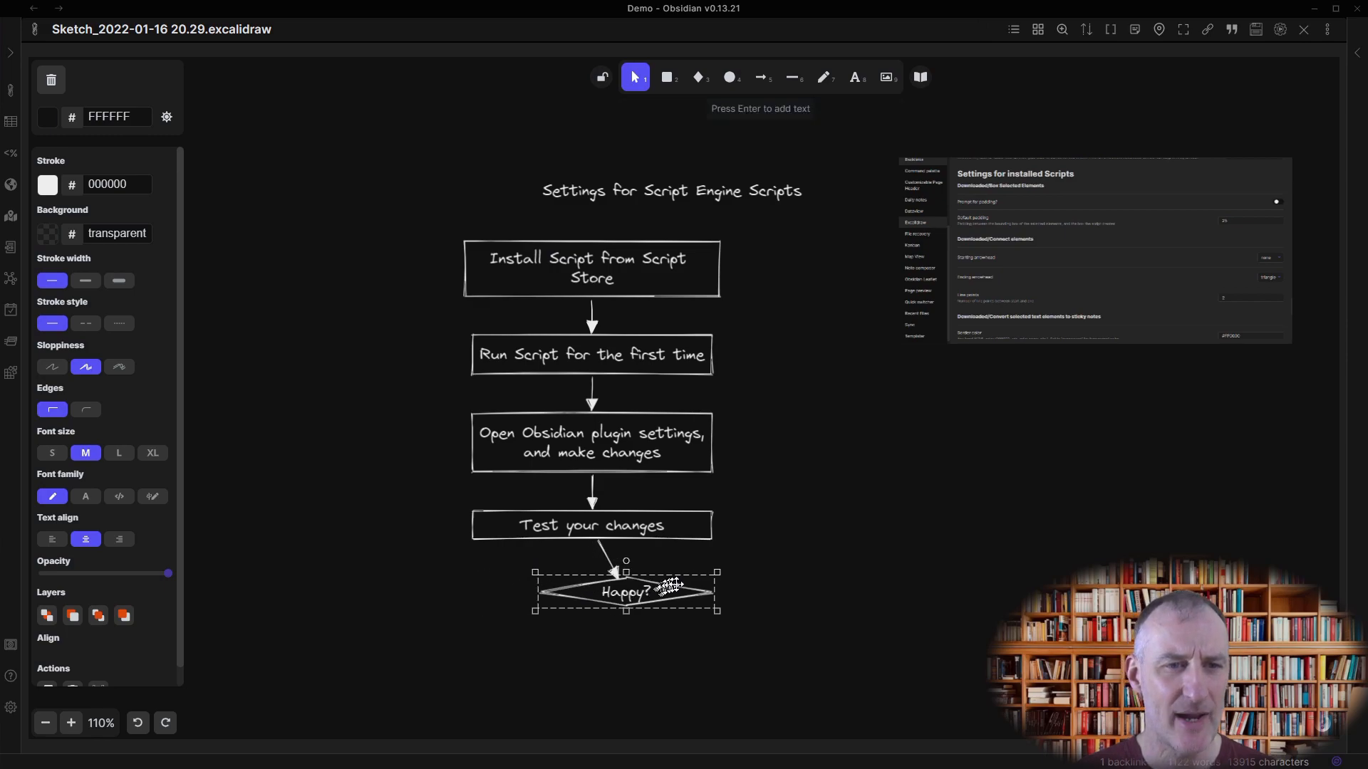
{"action": "left_click_drag", "start_coordinate": [720, 583], "coordinate": [645, 585]}
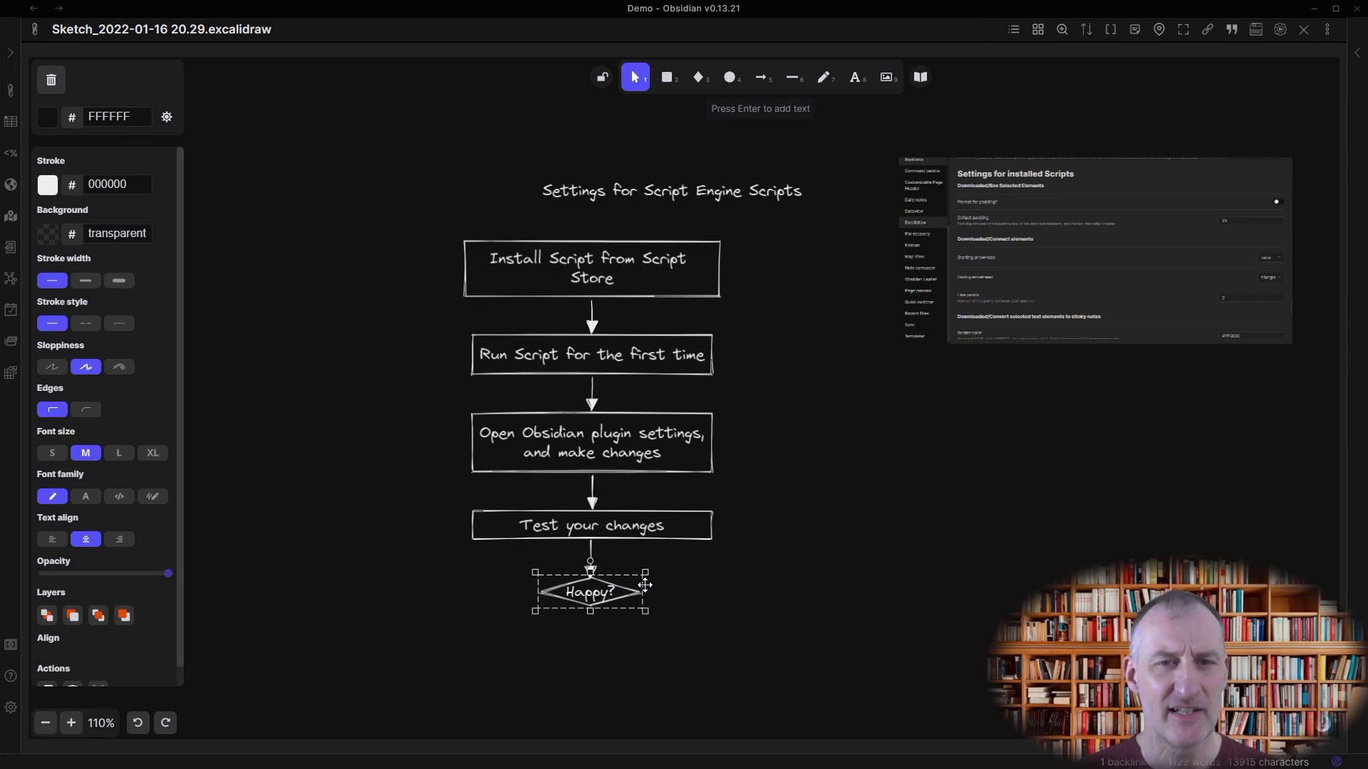
{"action": "left_click", "coordinate": [639, 470], "text": "shift"}
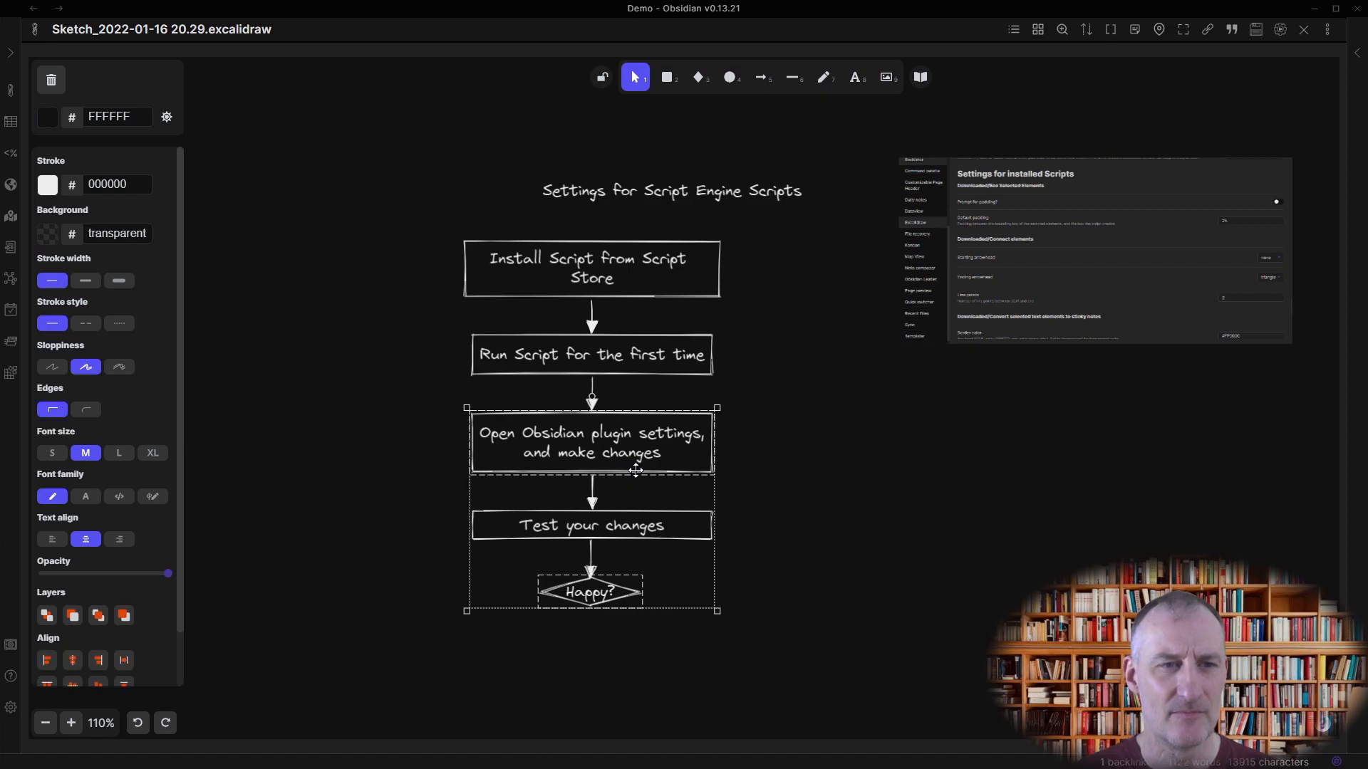
{"action": "key", "text": "ctrl+p"}
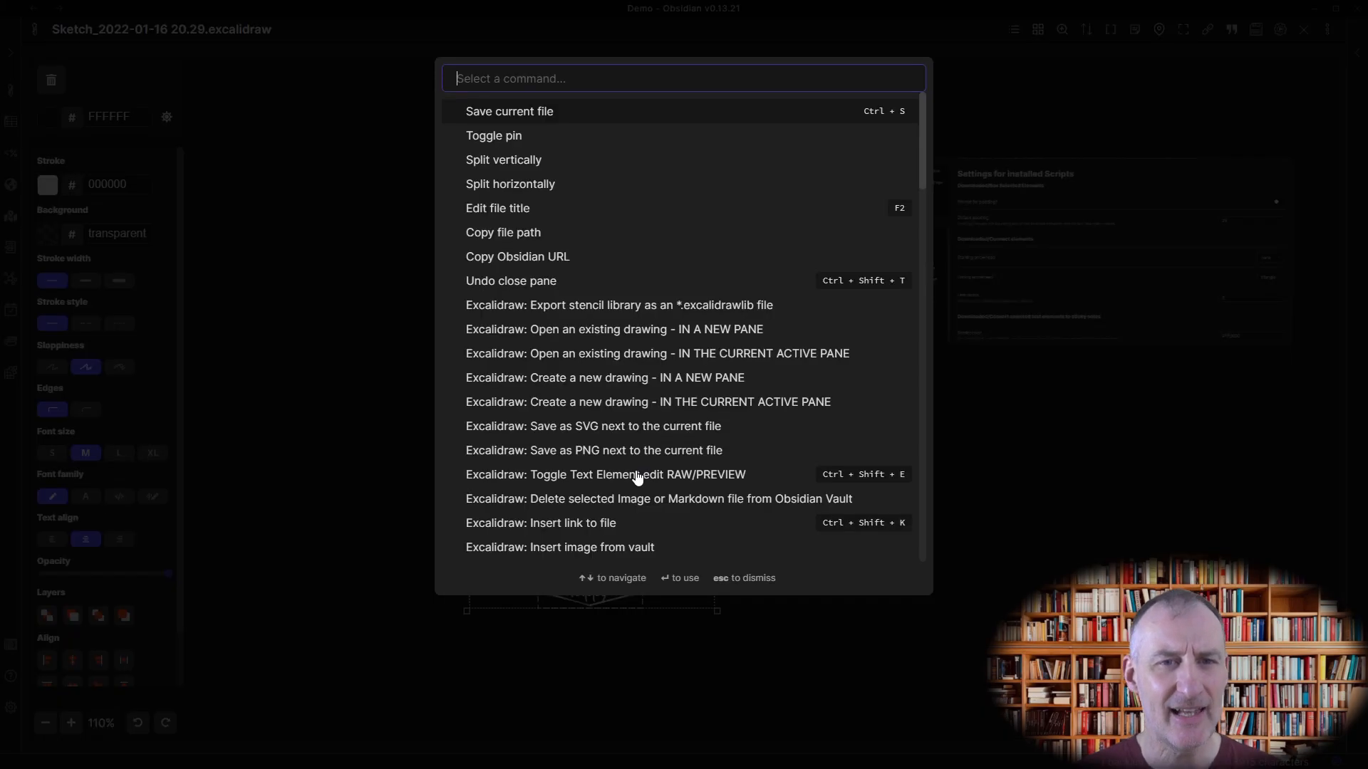
{"action": "type", "text": "conne"}
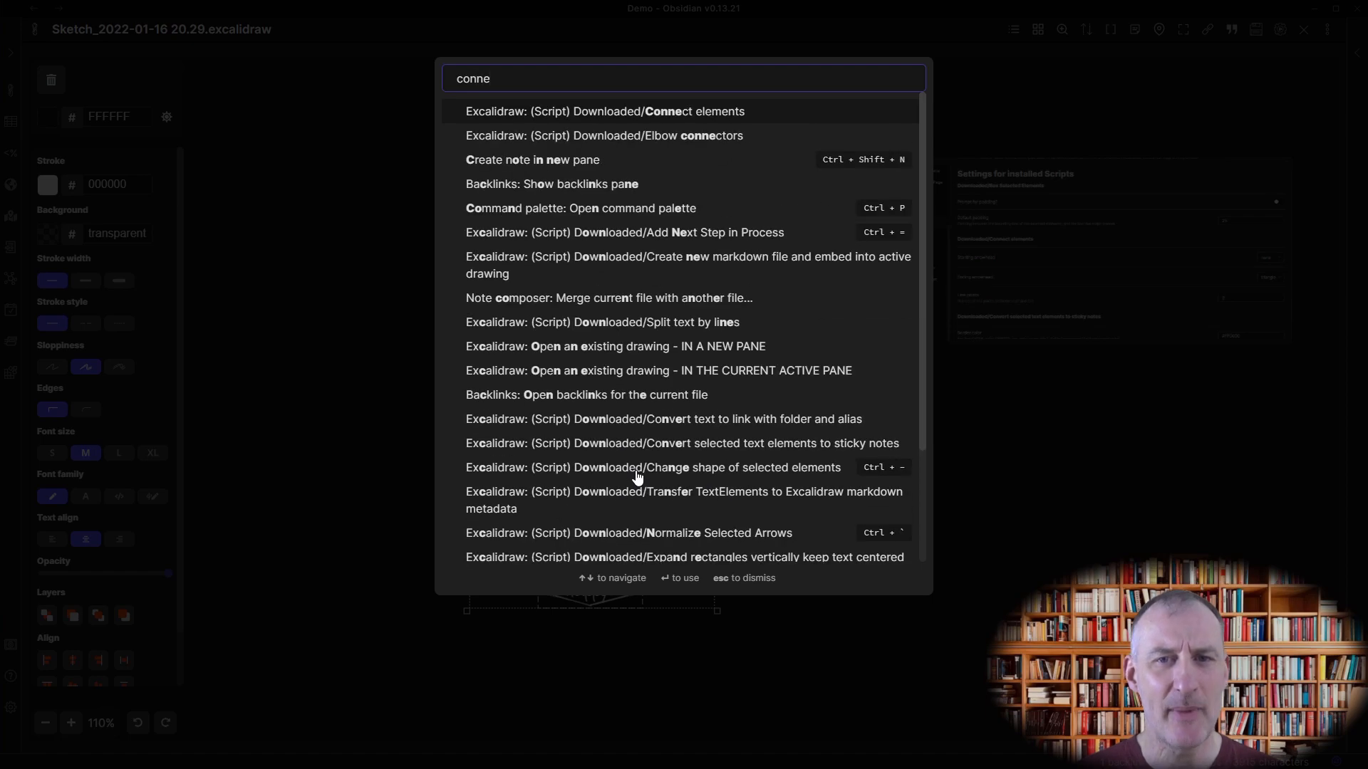
{"action": "key", "text": "Return"}
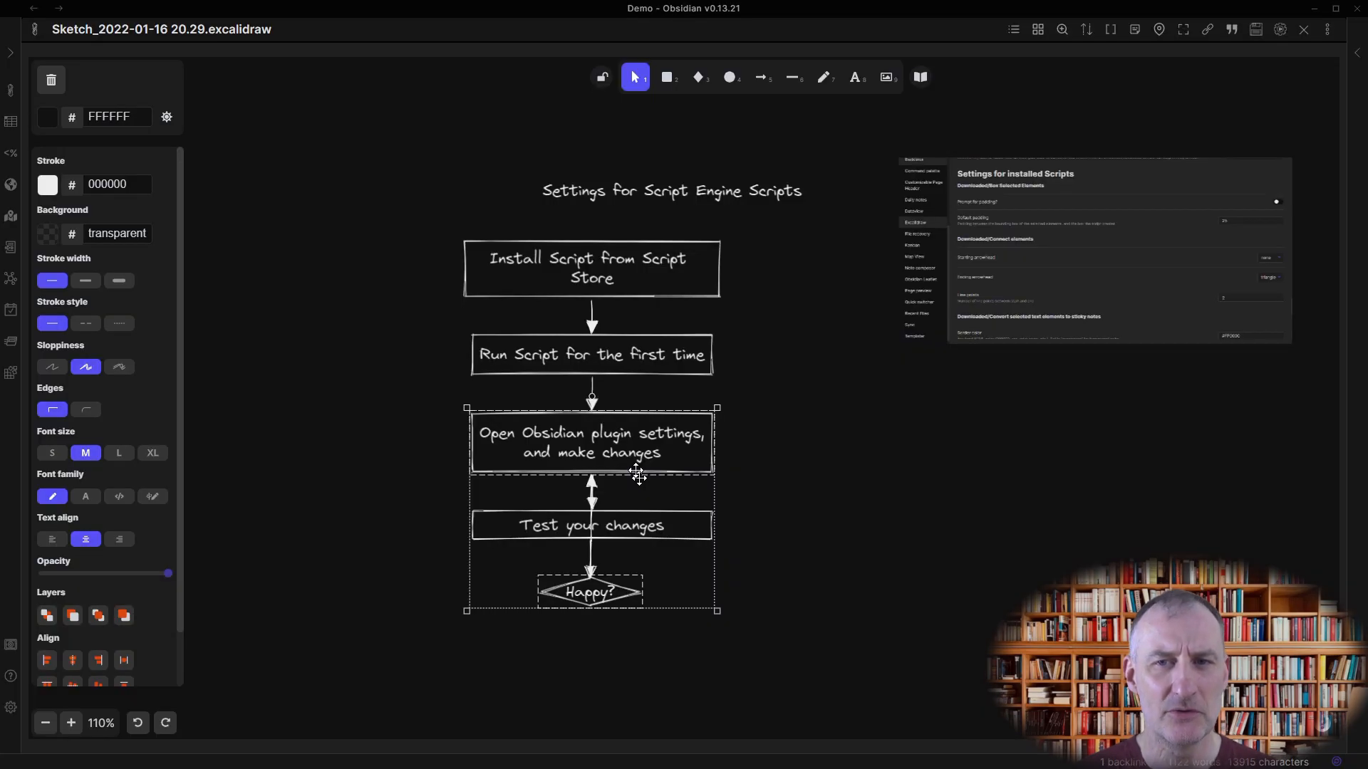
Reroute the new arrow around the right of "Test your changes", from the diamond's right corner to the plugin settings box's right side.
{"action": "left_click", "coordinate": [592, 525]}
{"action": "double_click", "coordinate": [591, 526]}
{"action": "left_click_drag", "start_coordinate": [591, 526], "coordinate": [760, 442]}
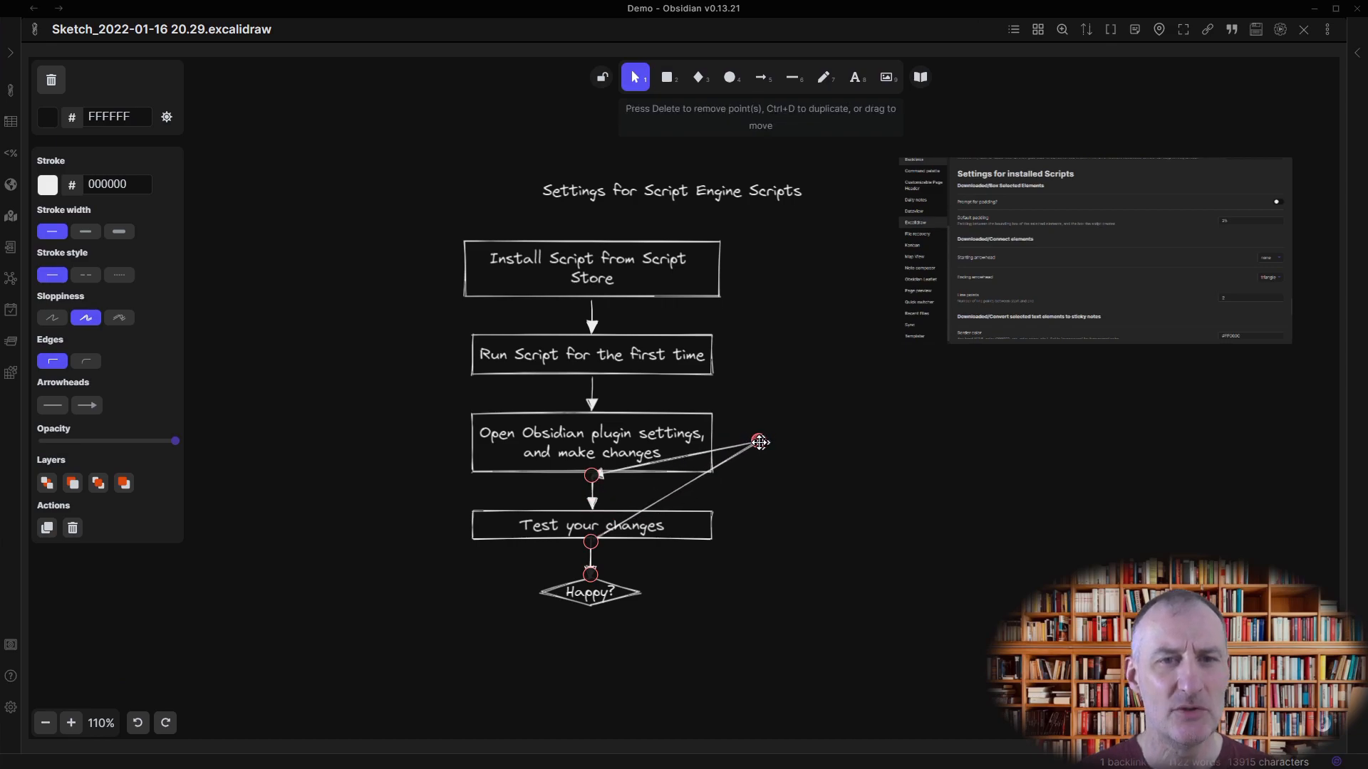
{"action": "left_click_drag", "start_coordinate": [591, 542], "coordinate": [753, 599]}
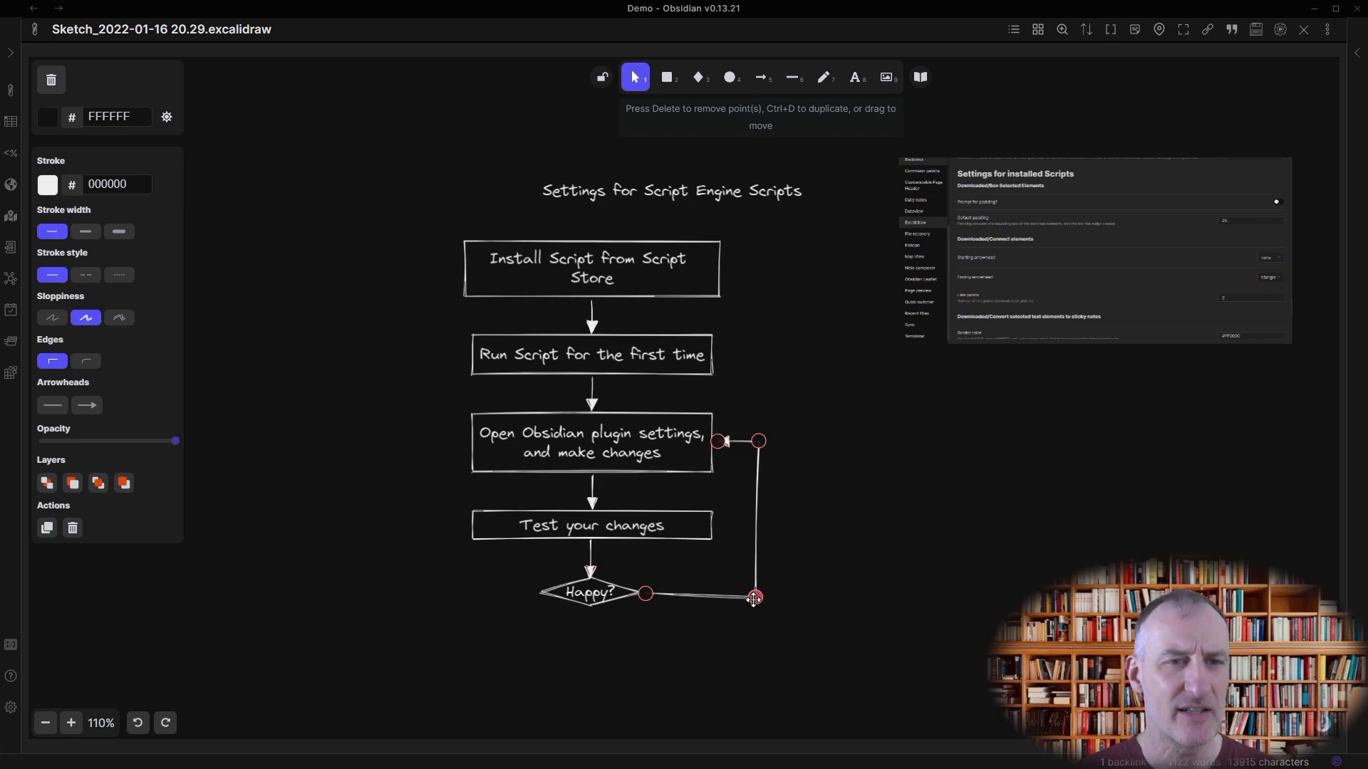
Add the text label "not" above the return arrow's horizontal segment beside the "Happy?" diamond.
{"action": "double_click", "coordinate": [675, 588]}
{"action": "type", "text": "not"}
{"action": "left_click", "coordinate": [728, 629]}
{"action": "left_click_drag", "start_coordinate": [677, 583], "coordinate": [705, 580]}
Add a connected element labelled "Finish" below the "Happy?" diamond and change its shape to an ellipse.
{"action": "left_click", "coordinate": [595, 605]}
{"action": "key", "text": "ctrl+shift+n"}
{"action": "type", "text": "Finish"}
{"action": "key", "text": "Return"}
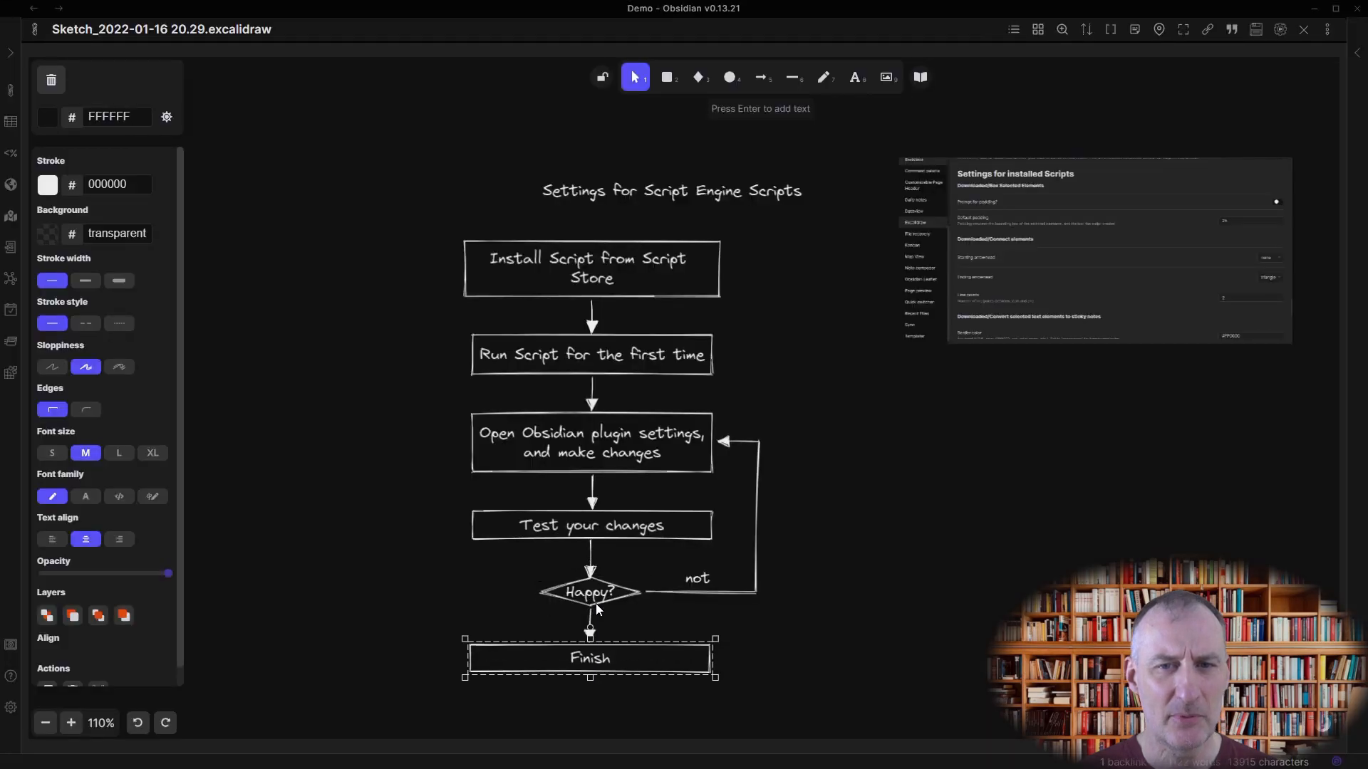
{"action": "key", "text": "ctrl+shift+c"}
{"action": "type", "text": "e"}
{"action": "key", "text": "Return"}
{"action": "left_click", "coordinate": [705, 134]}
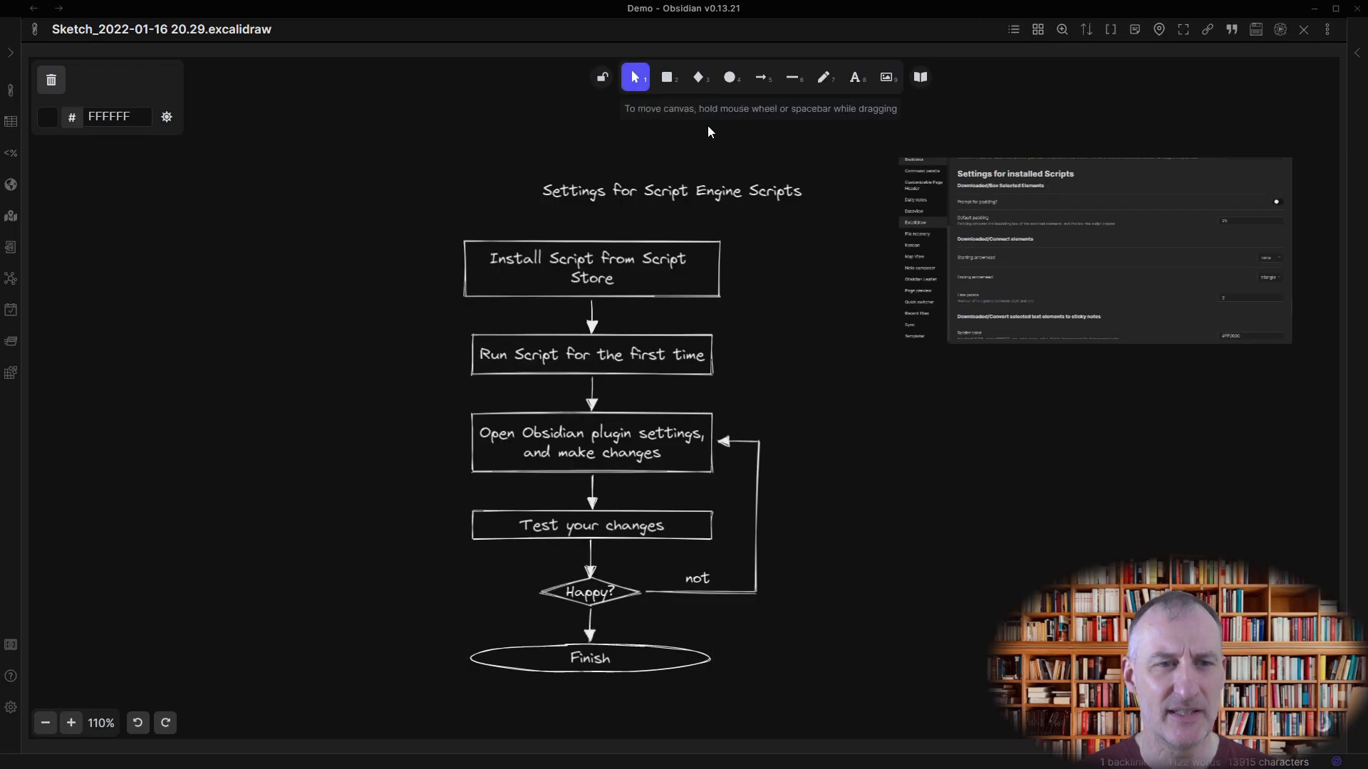
Set the flowchart title's font size to XL and move the settings screenshot beside the lower flowchart boxes.
{"action": "left_click", "coordinate": [706, 189]}
{"action": "left_click", "coordinate": [153, 231]}
{"action": "left_click_drag", "start_coordinate": [939, 288], "coordinate": [839, 522]}
{"action": "left_click", "coordinate": [968, 649]}
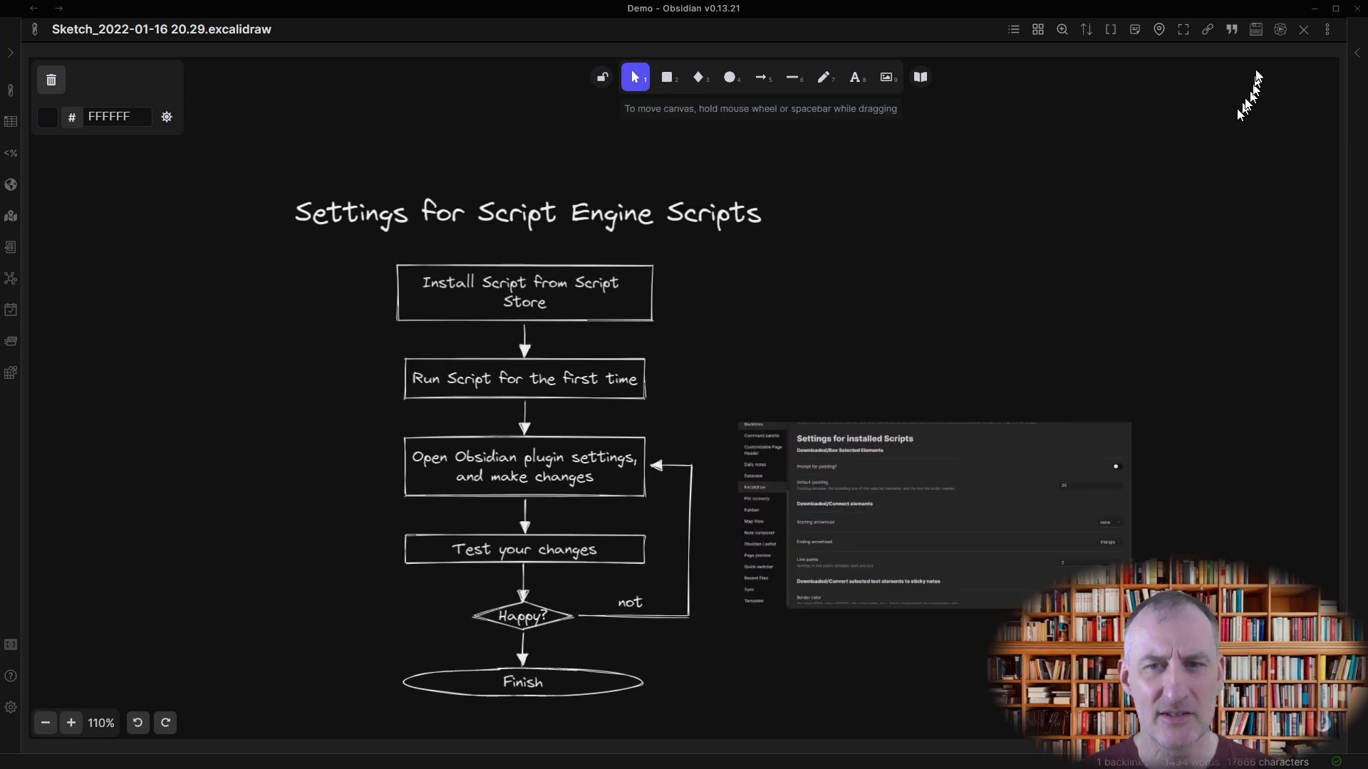
Open the script library and install the available update for "Add Next Step in Process".
{"action": "left_click", "coordinate": [1279, 30]}
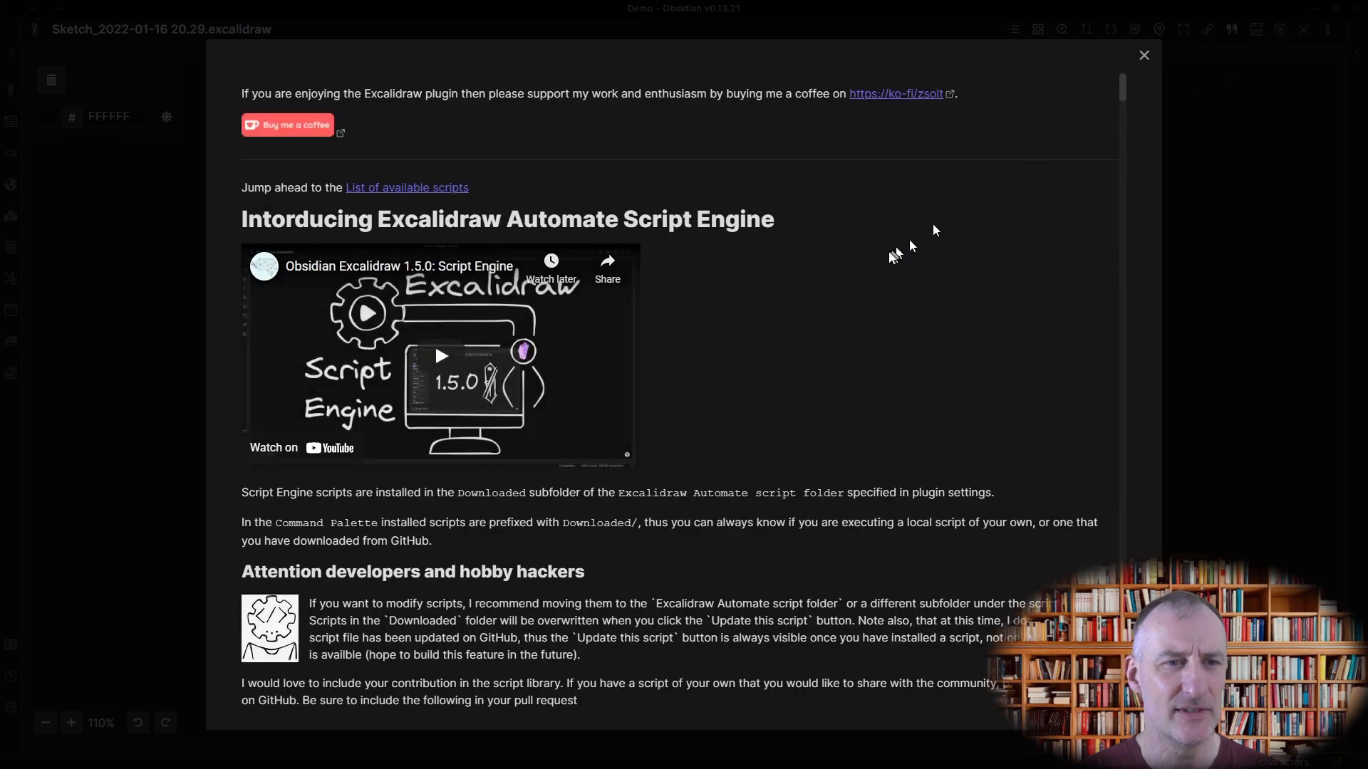
{"action": "scroll", "coordinate": [756, 329], "scroll_direction": "down", "scroll_amount": 10}
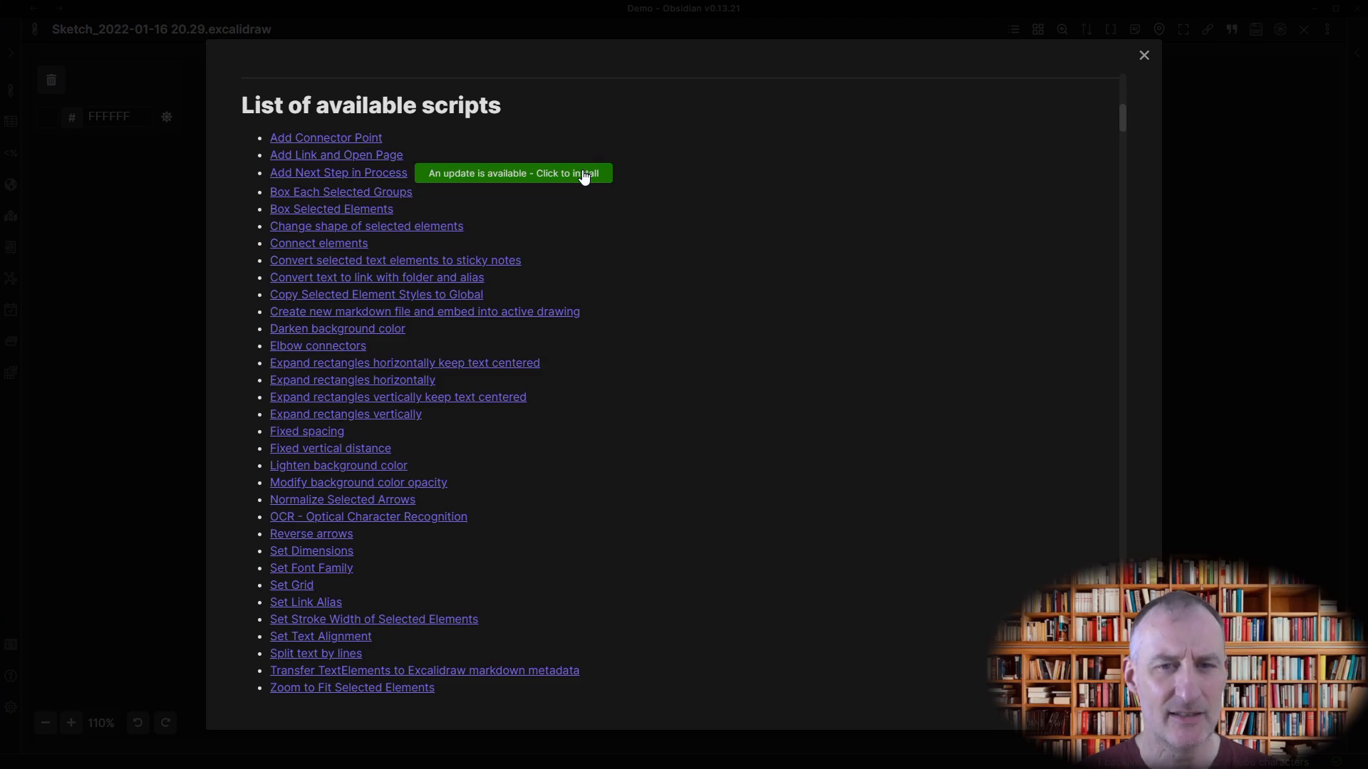
{"action": "left_click", "coordinate": [535, 173]}
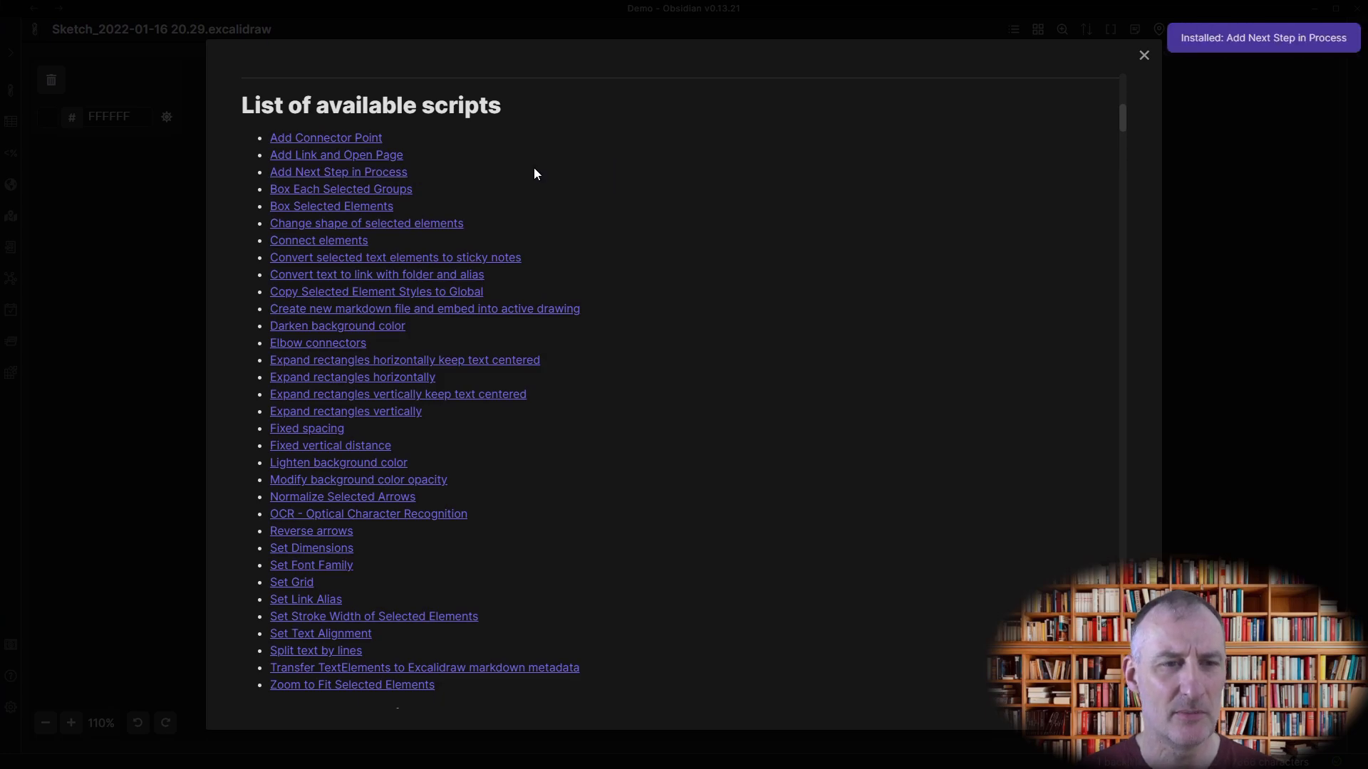
Review the script descriptions from "Add Connector Point" to "Box Each Selected Groups" and close the script library.
{"action": "scroll", "coordinate": [768, 365], "scroll_direction": "down", "scroll_amount": 3}
{"action": "scroll", "coordinate": [768, 368], "scroll_direction": "down", "scroll_amount": 5}
{"action": "scroll", "coordinate": [768, 366], "scroll_direction": "down", "scroll_amount": 7}
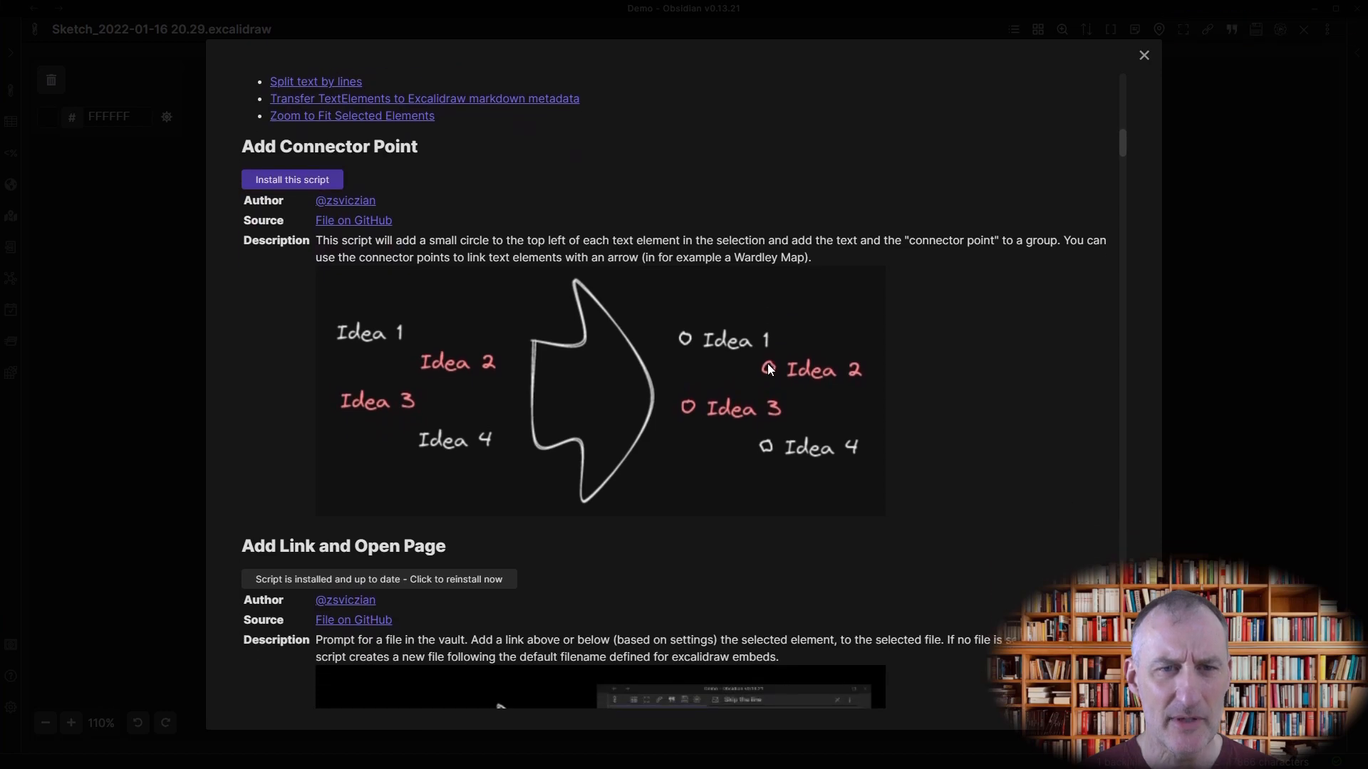
{"action": "scroll", "coordinate": [768, 369], "scroll_direction": "down", "scroll_amount": 2}
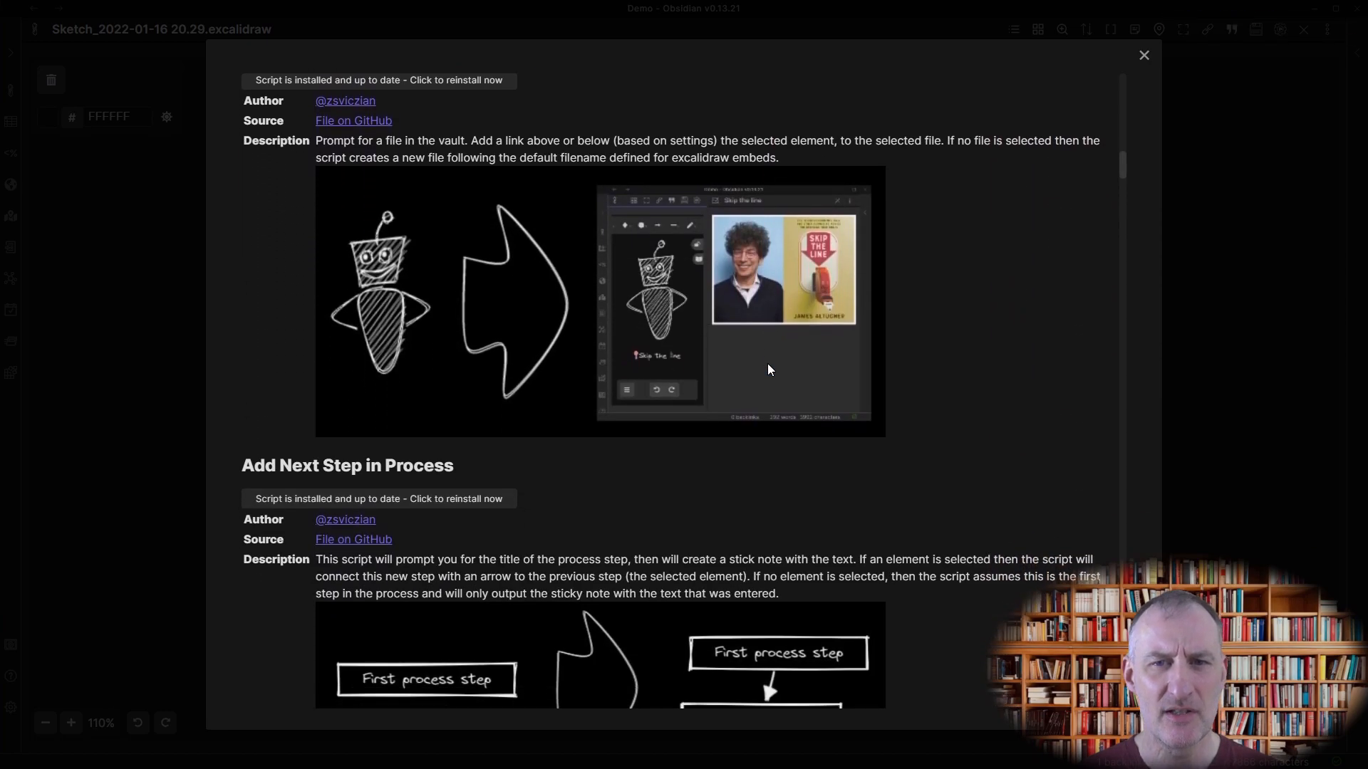
{"action": "scroll", "coordinate": [768, 369], "scroll_direction": "down", "scroll_amount": 7}
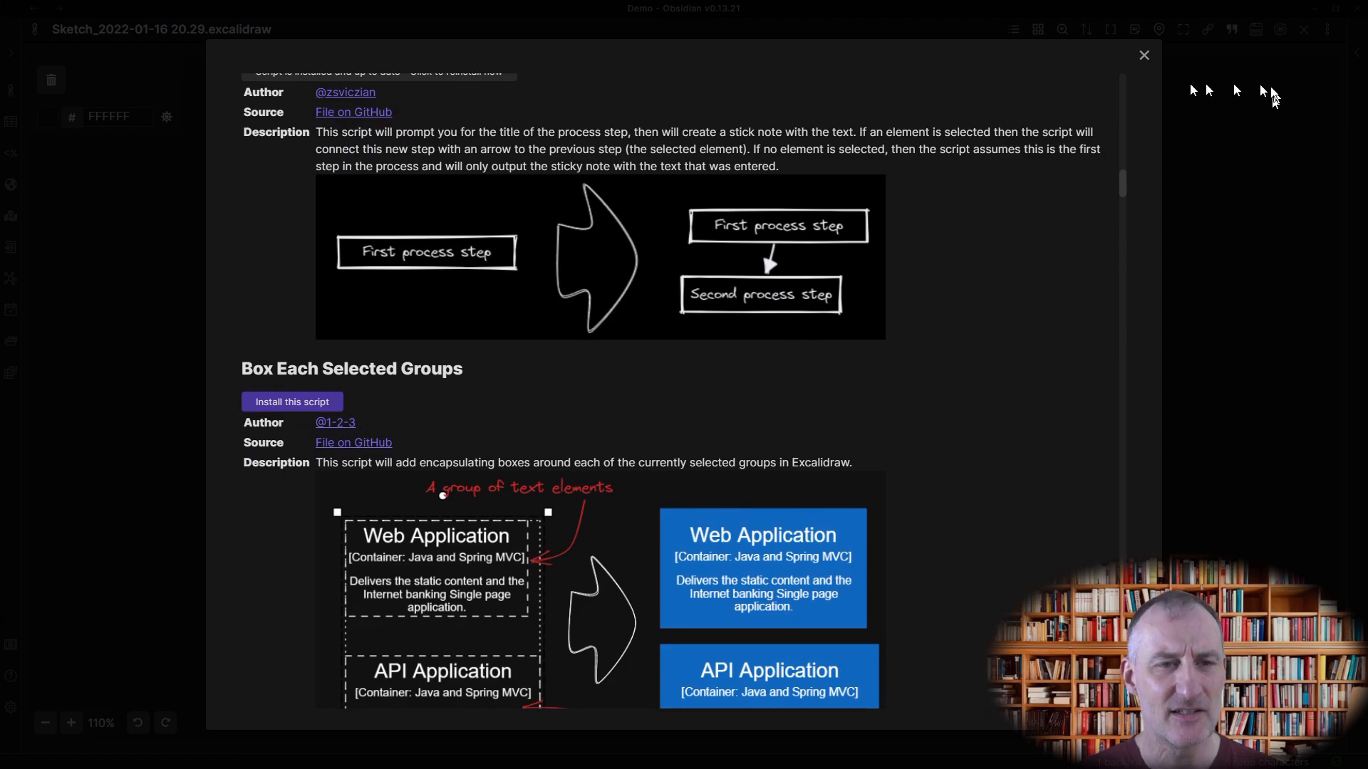
{"action": "left_click", "coordinate": [1144, 56]}
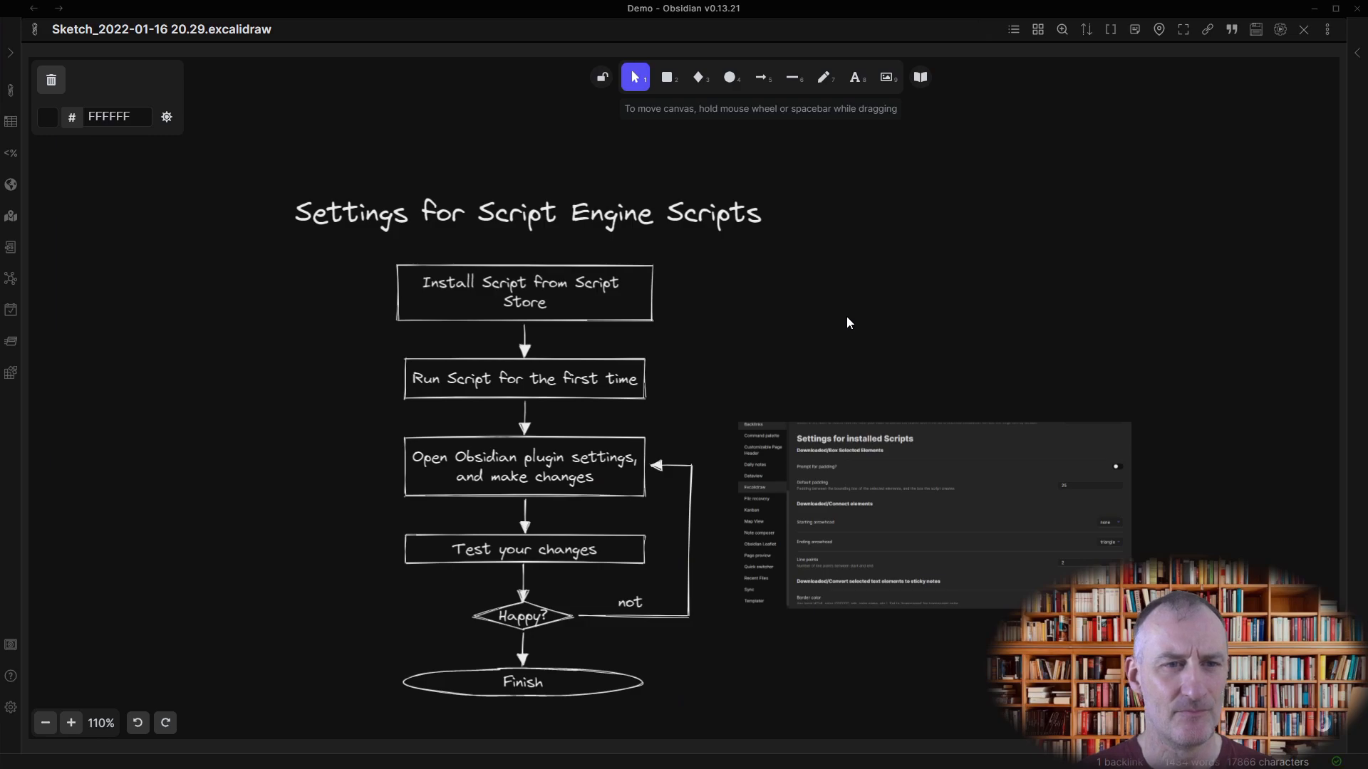
Draw an orange-outlined rectangle around the flowchart title and set its background color to steelblue.
{"action": "key", "text": "r"}
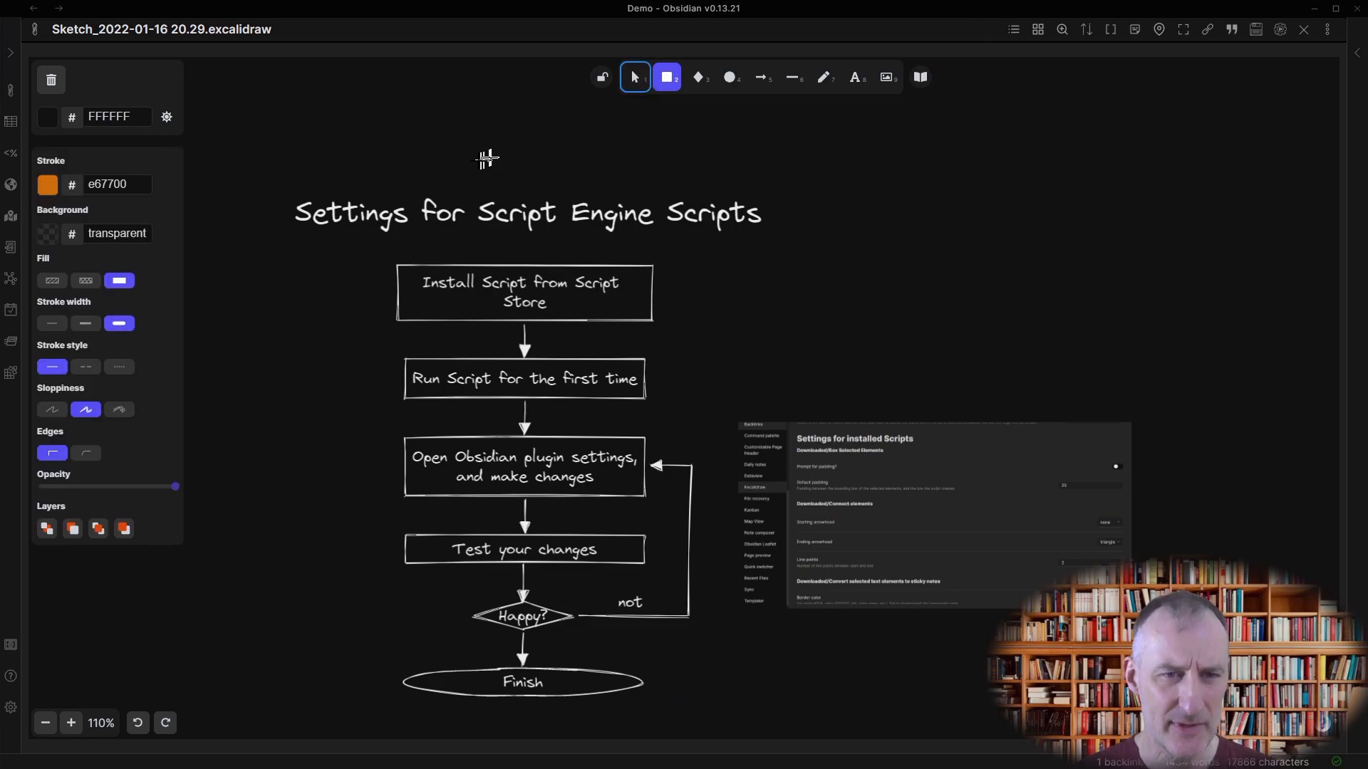
{"action": "left_click_drag", "start_coordinate": [277, 183], "coordinate": [775, 245]}
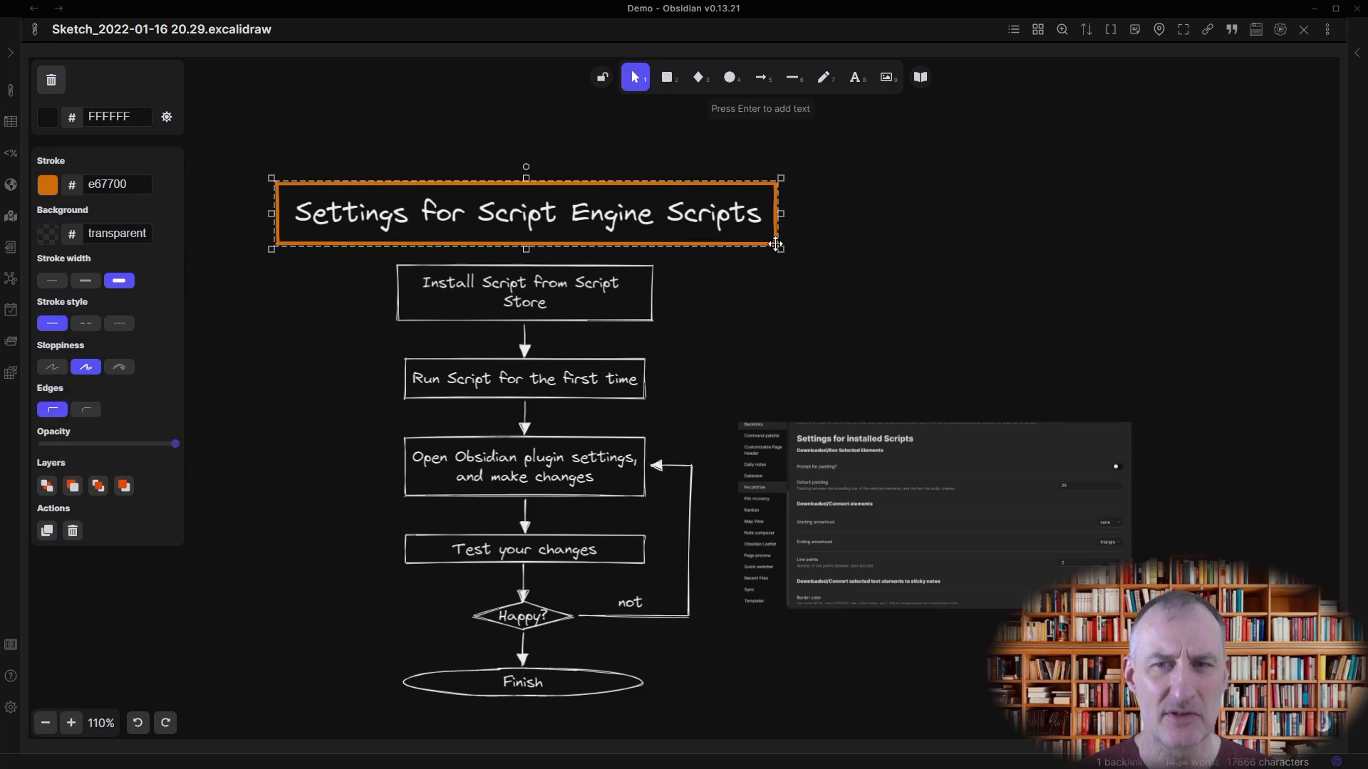
{"action": "left_click", "coordinate": [117, 234]}
{"action": "type", "text": "steelblue"}
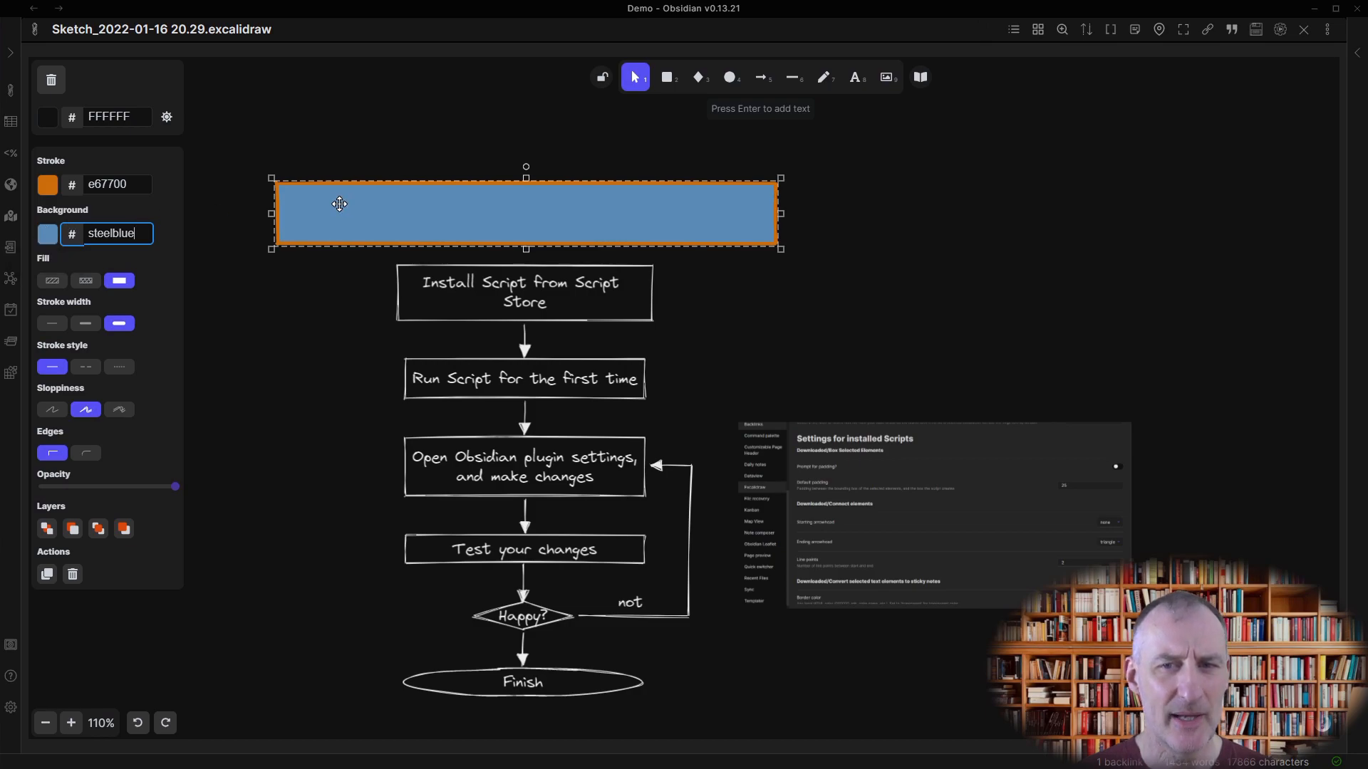
Darken the title rectangle's background color stepwise to 132837.
{"action": "key", "text": "alt+Down"}
{"action": "key", "text": "alt+Down"}
{"action": "key", "text": "alt+Down"}
{"action": "key", "text": "alt+Down"}
{"action": "key", "text": "alt+Down"}
{"action": "key", "text": "alt+Down"}
{"action": "key", "text": "alt+Down"}
{"action": "key", "text": "alt+Down"}
{"action": "key", "text": "alt+Down"}
{"action": "key", "text": "alt+Down"}
{"action": "key", "text": "alt+Down"}
{"action": "key", "text": "alt+Down"}
{"action": "key", "text": "alt+Down"}
{"action": "key", "text": "alt+Down"}
{"action": "key", "text": "alt+Down"}
{"action": "key", "text": "alt+Down"}
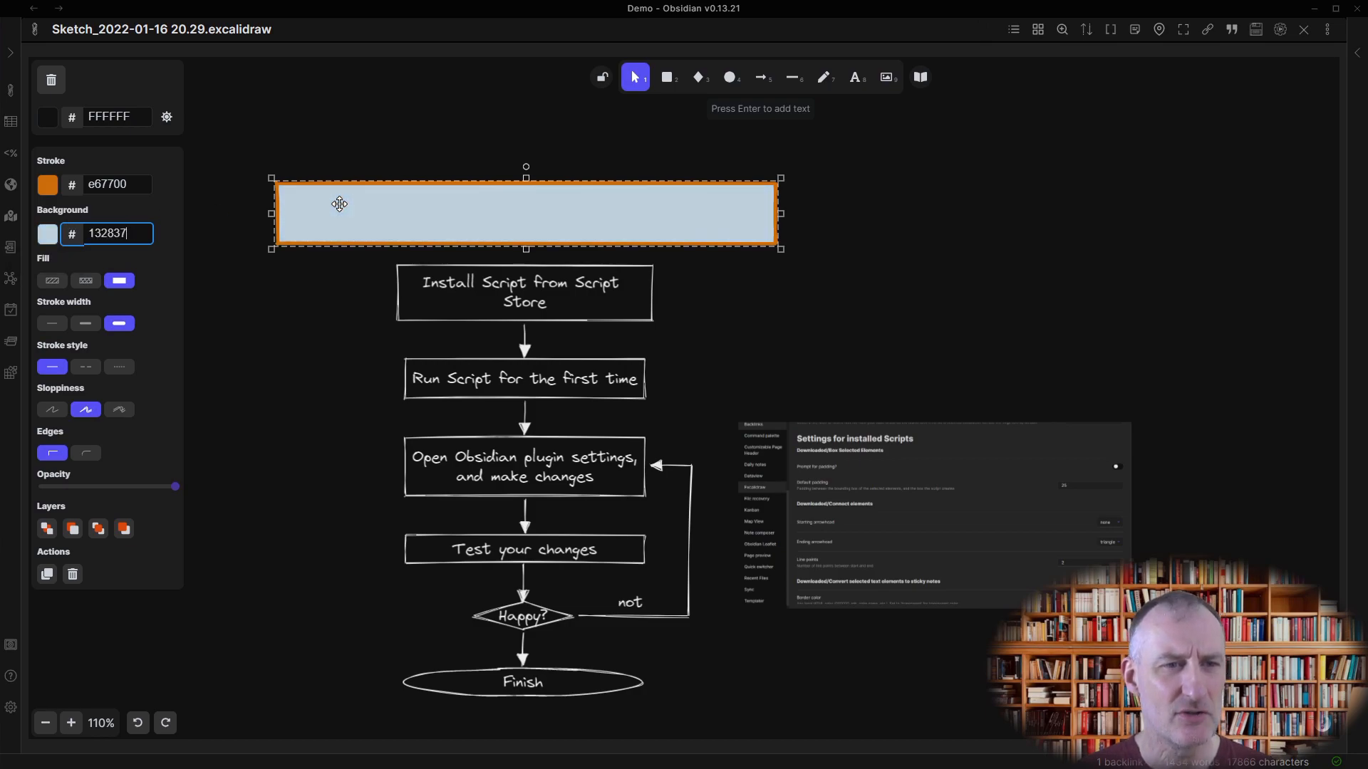
Lighten the title rectangle's background color stepwise to 8AB8D5.
{"action": "key", "text": "alt+Up"}
{"action": "key", "text": "alt+Up"}
{"action": "key", "text": "alt+Up"}
{"action": "key", "text": "alt+Up"}
{"action": "key", "text": "alt+Up"}
{"action": "key", "text": "alt+Up"}
{"action": "key", "text": "alt+Up"}
{"action": "key", "text": "alt+Up"}
{"action": "key", "text": "alt+Up"}
{"action": "key", "text": "alt+Up"}
{"action": "key", "text": "alt+Up"}
{"action": "key", "text": "alt+Up"}
{"action": "key", "text": "alt+Up"}
{"action": "key", "text": "alt+Up"}
{"action": "key", "text": "alt+Up"}
{"action": "key", "text": "alt+Up"}
{"action": "key", "text": "alt+Up"}
{"action": "key", "text": "alt+Up"}
{"action": "key", "text": "alt+Up"}
{"action": "key", "text": "alt+Up"}
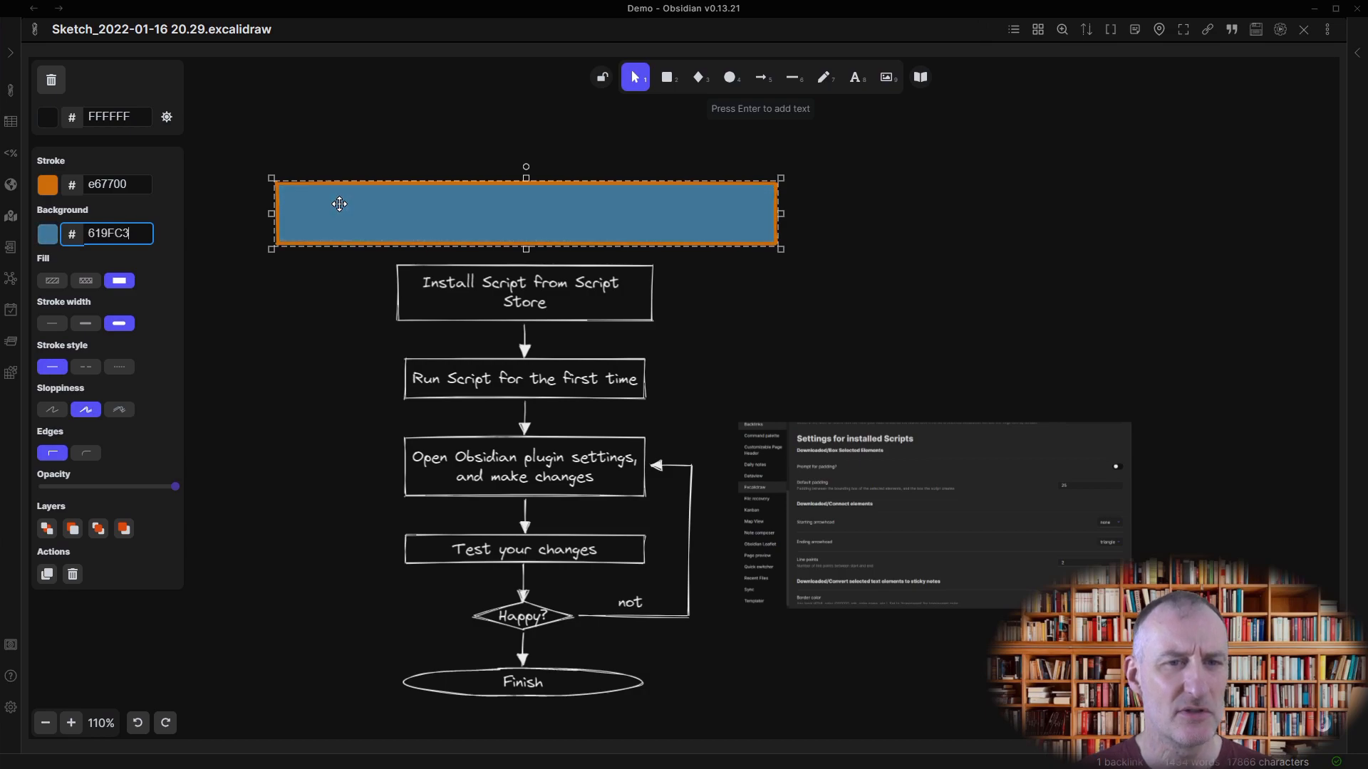
{"action": "key", "text": "alt+Up"}
{"action": "key", "text": "alt+Up"}
{"action": "key", "text": "alt+Up"}
{"action": "key", "text": "alt+Up"}
{"action": "key", "text": "alt+Up"}
{"action": "key", "text": "alt+Up"}
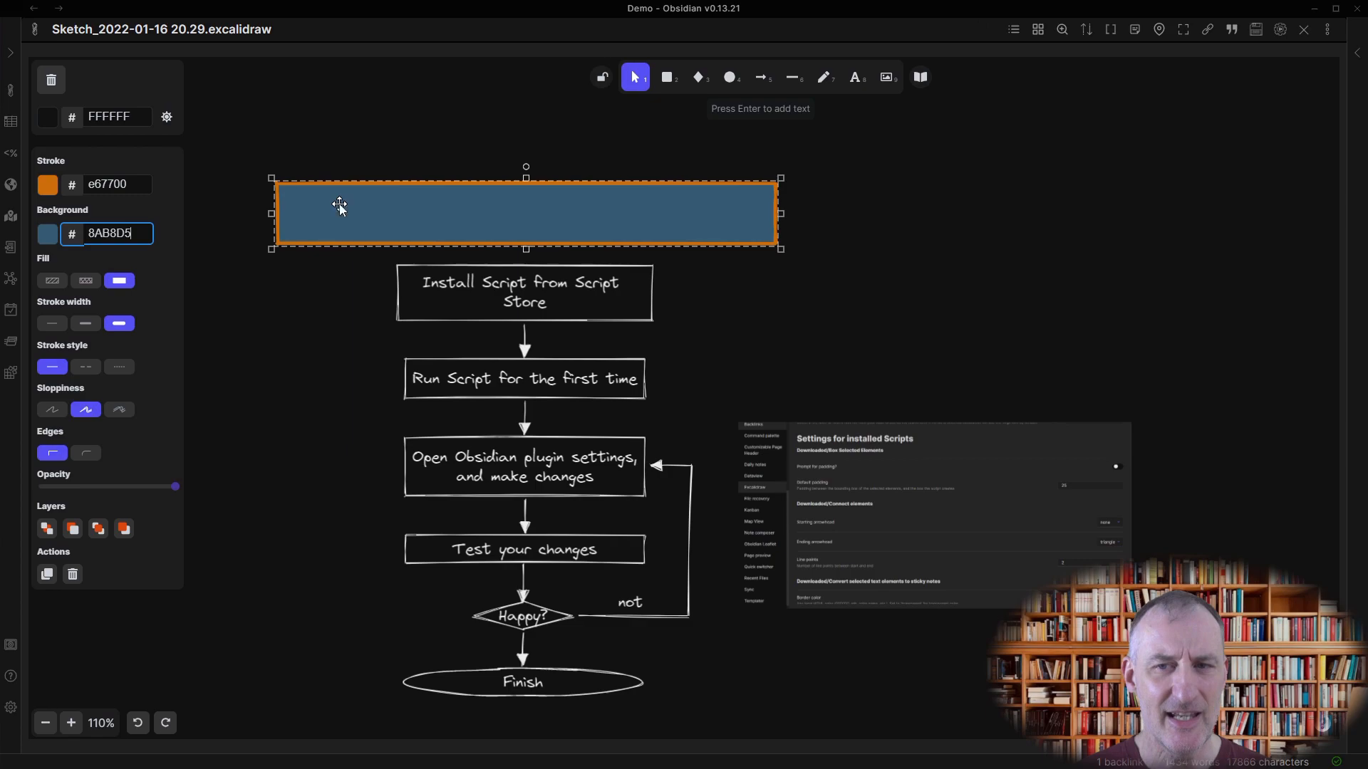
Set the title rectangle's background opacity to 0.6 and fit a duplicate of it around the "Install Script from Script Store" box.
{"action": "key", "text": "alt+o"}
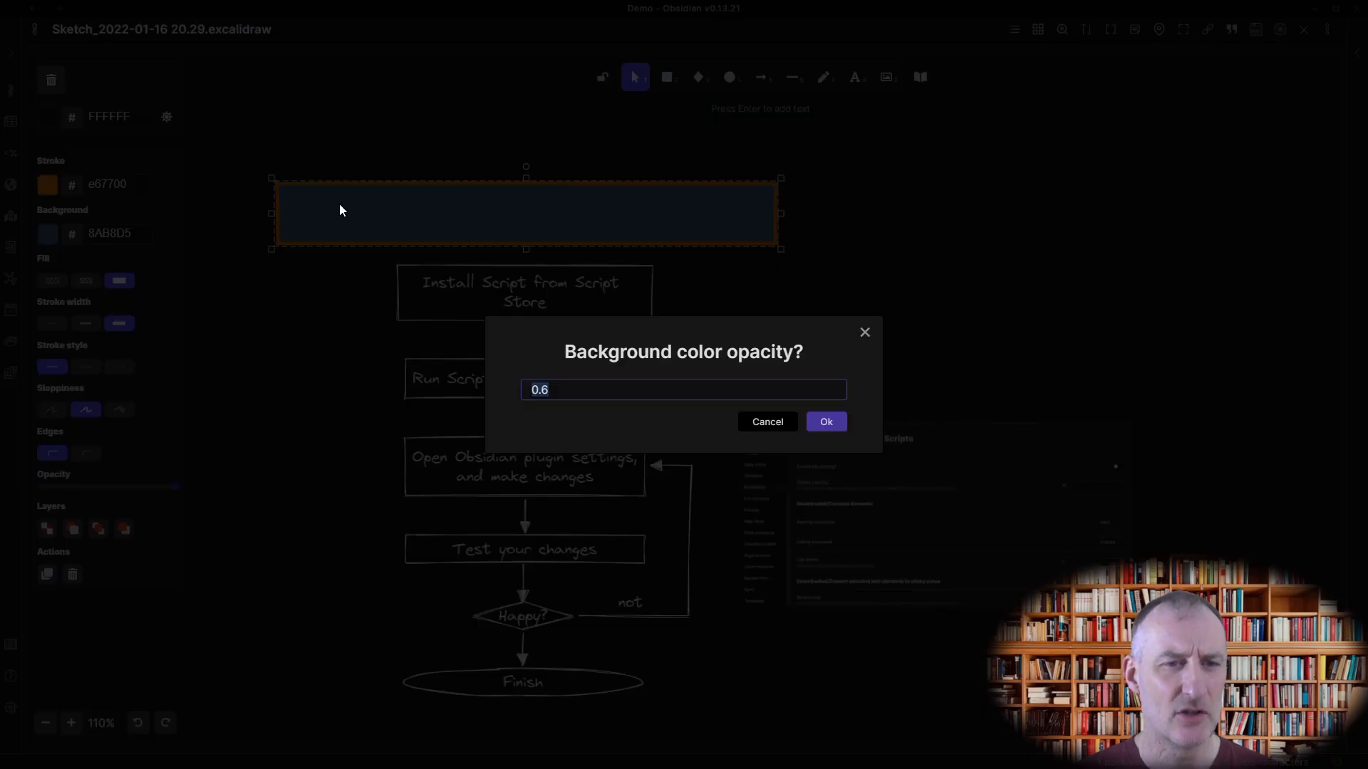
{"action": "key", "text": "Return"}
{"action": "left_click_drag", "start_coordinate": [380, 204], "coordinate": [481, 273], "text": "alt"}
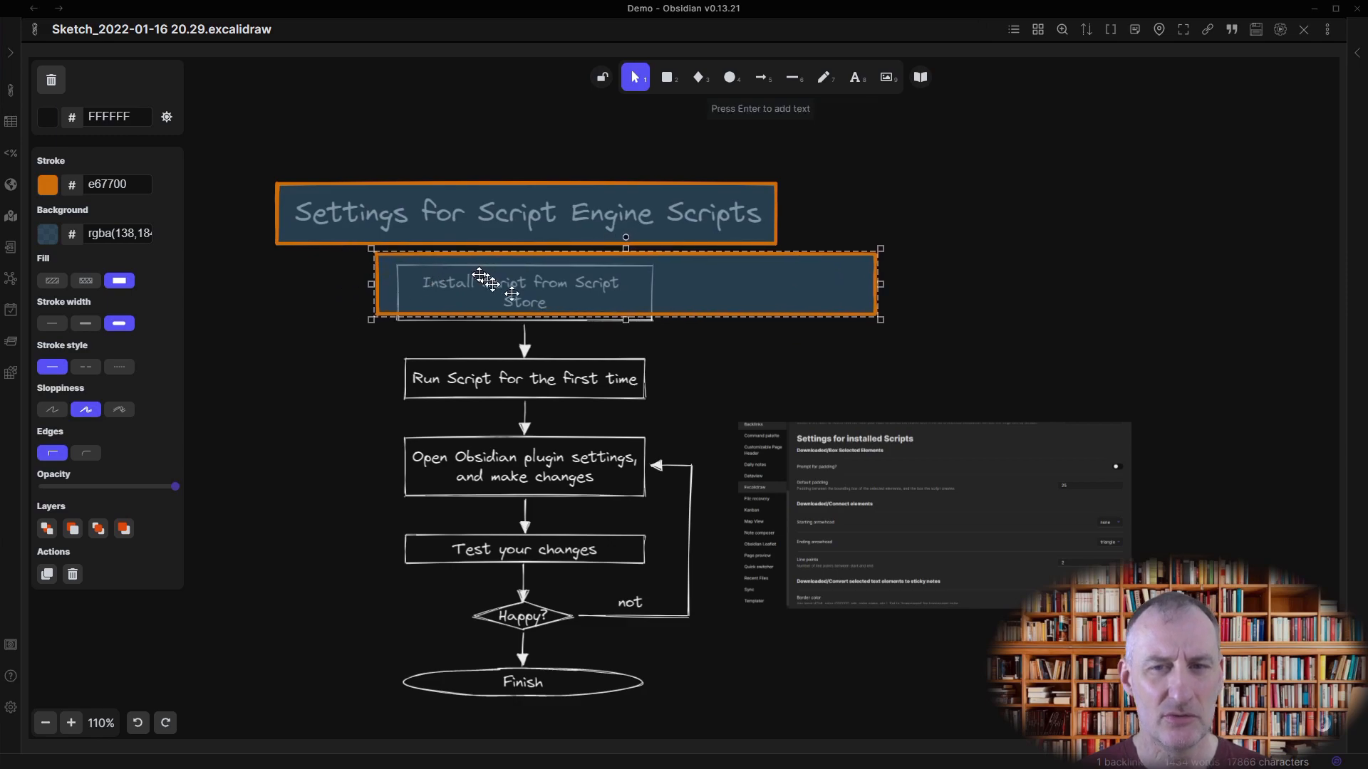
{"action": "left_click_drag", "start_coordinate": [877, 266], "coordinate": [671, 337]}
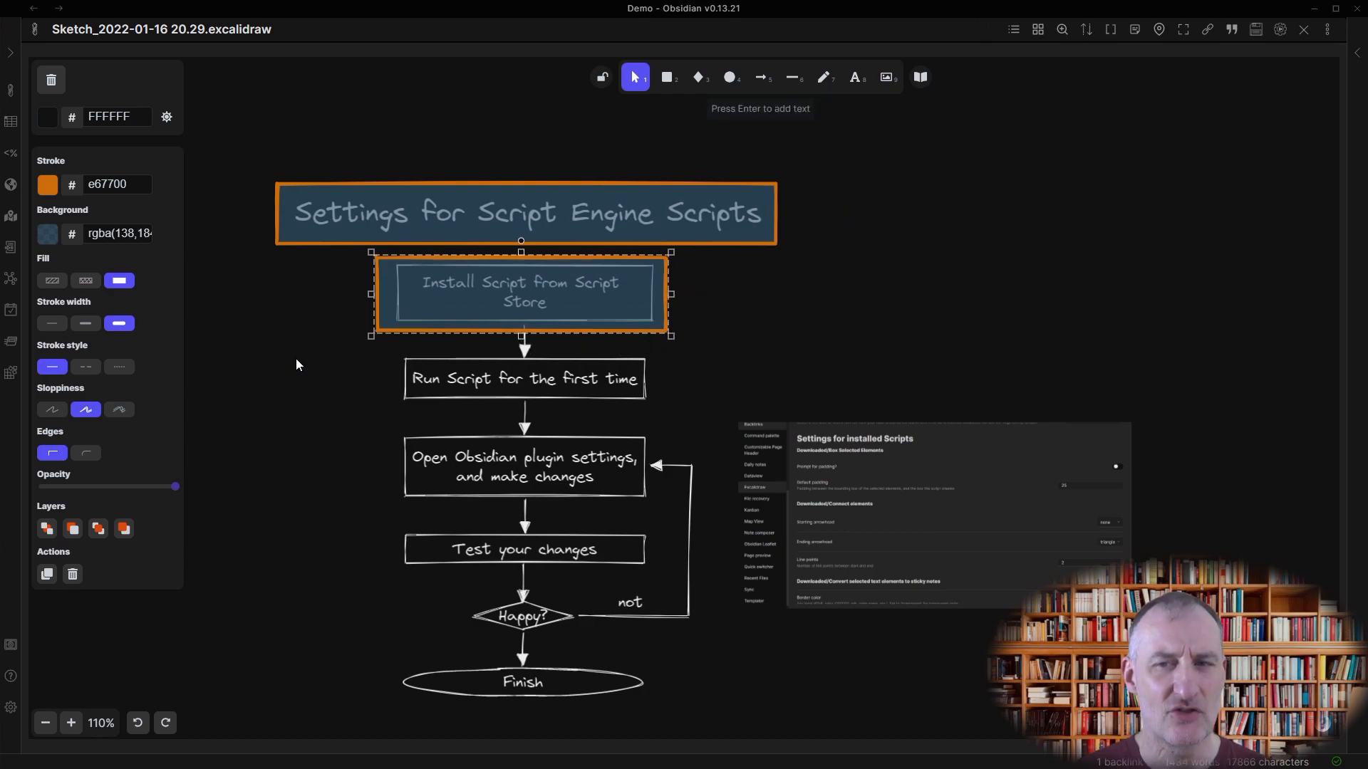
Set the duplicated rectangle's background color opacity to 1 and lower the opacity of the whole element instead.
{"action": "key", "text": "ctrl+alt+o"}
{"action": "type", "text": "1"}
{"action": "key", "text": "Return"}
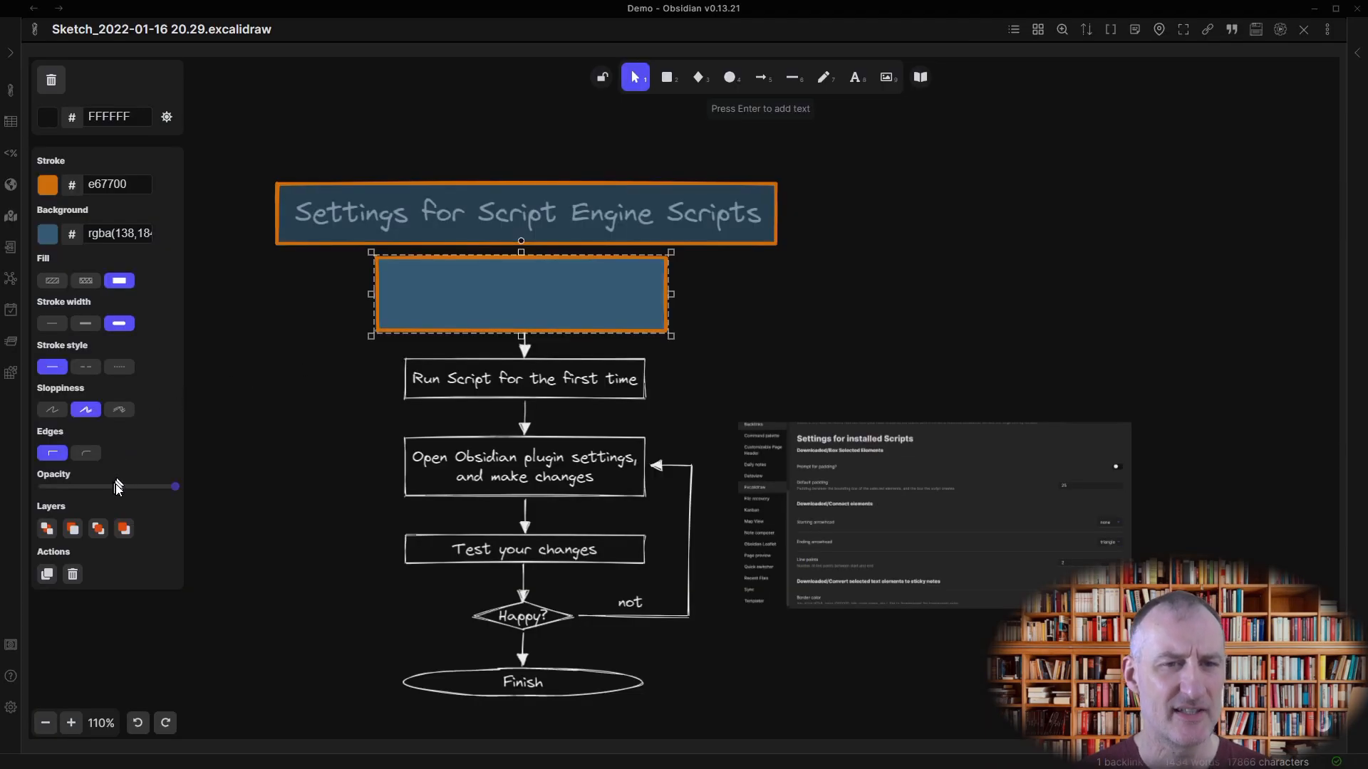
{"action": "left_click", "coordinate": [245, 502]}
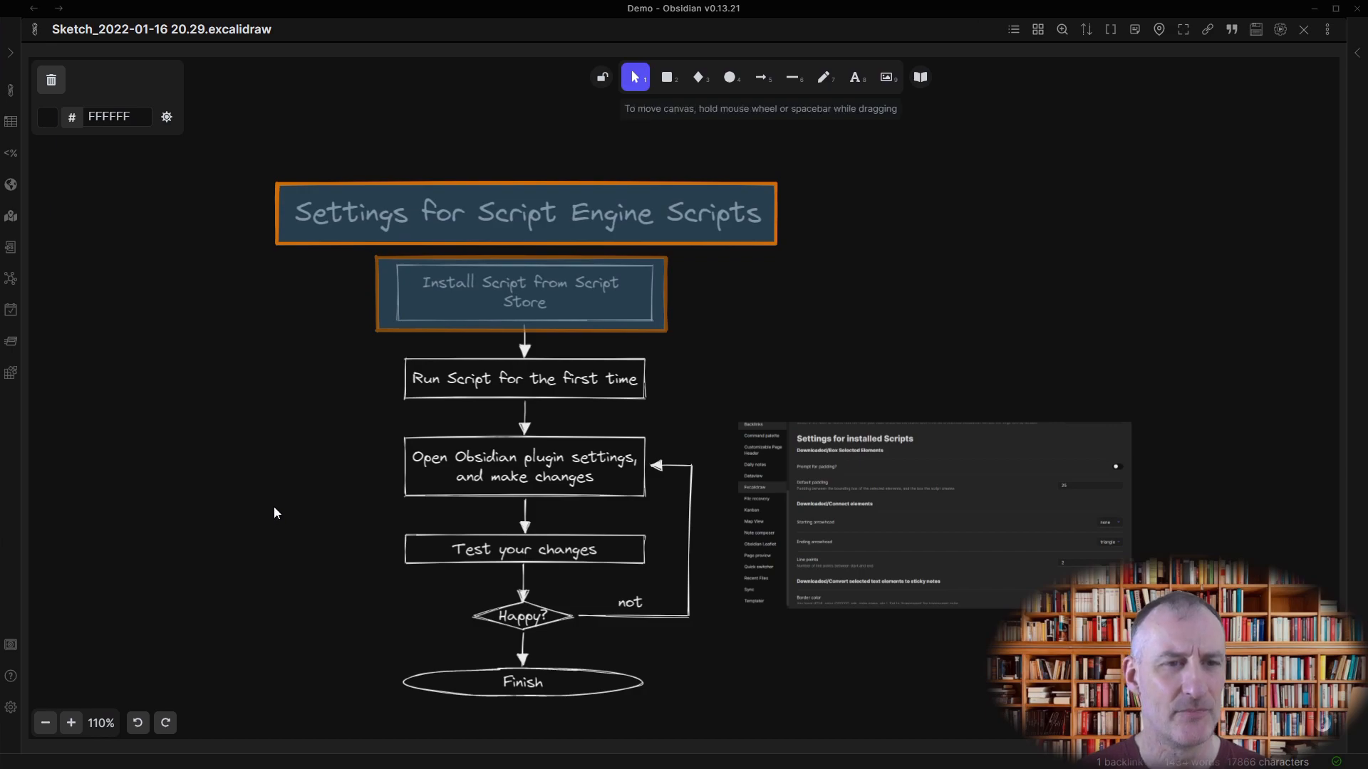
Add a three-line text right of the title reading "Split text by lines", "Convert selected text elements to sticky notes" and "Reverse Arrows".
{"action": "scroll", "coordinate": [273, 513], "scroll_direction": "up", "scroll_amount": 1}
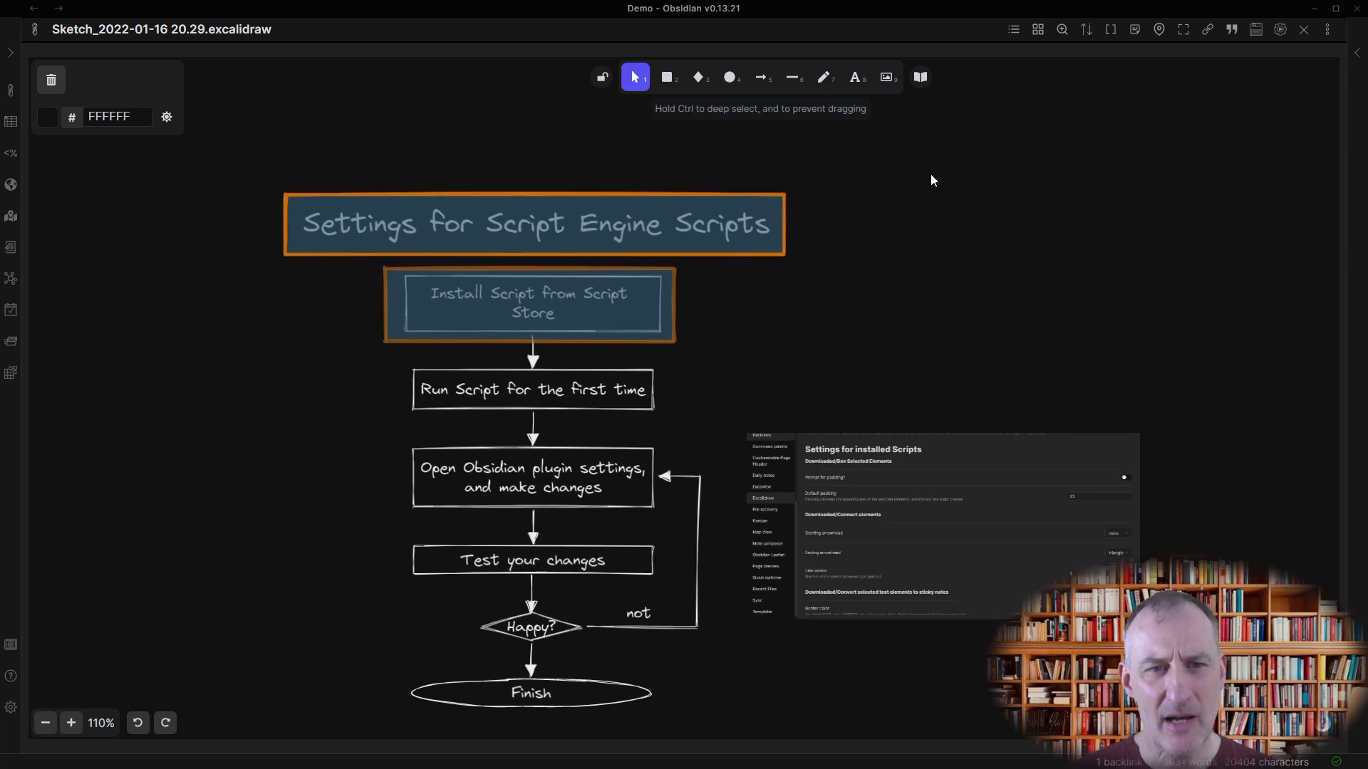
{"action": "double_click", "coordinate": [932, 174]}
{"action": "type", "text": "Split text by lines"}
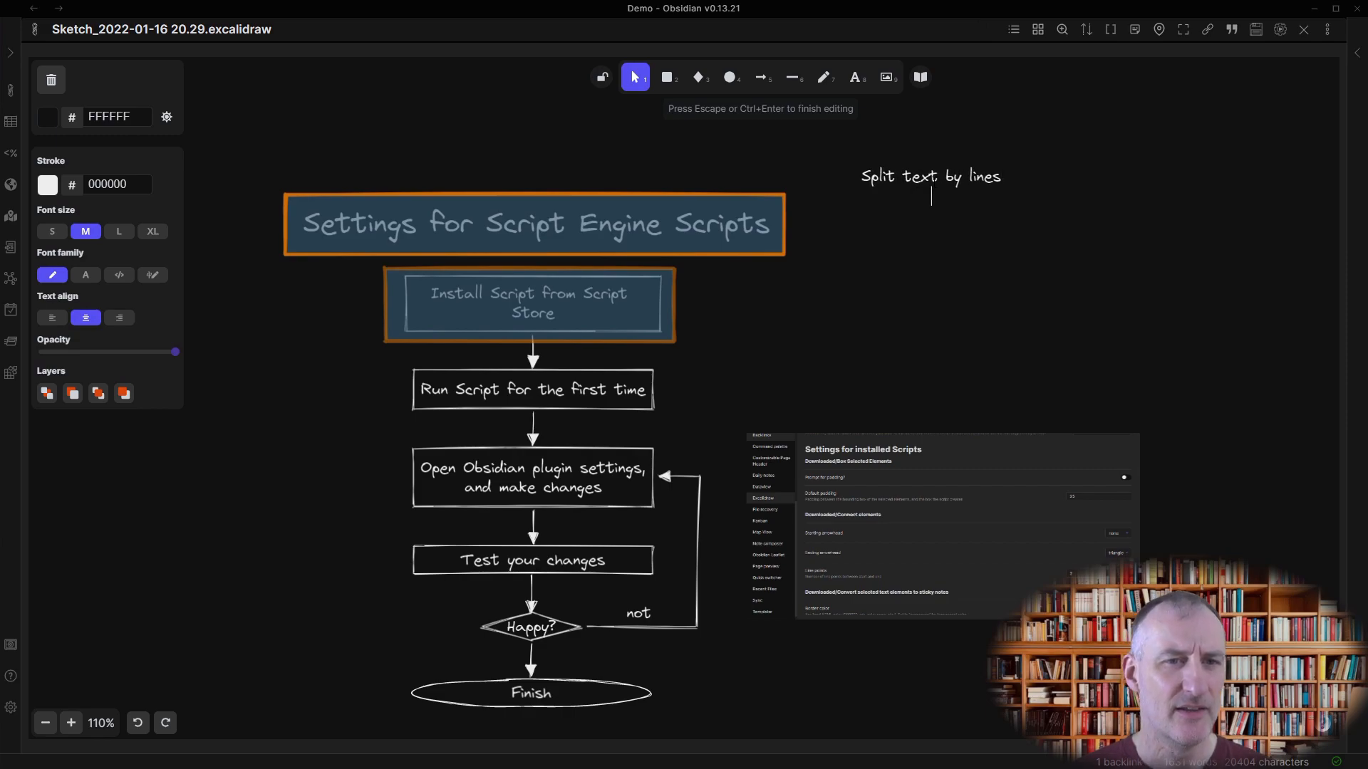
{"action": "key", "text": "Return"}
{"action": "key", "text": "ctrl+v"}
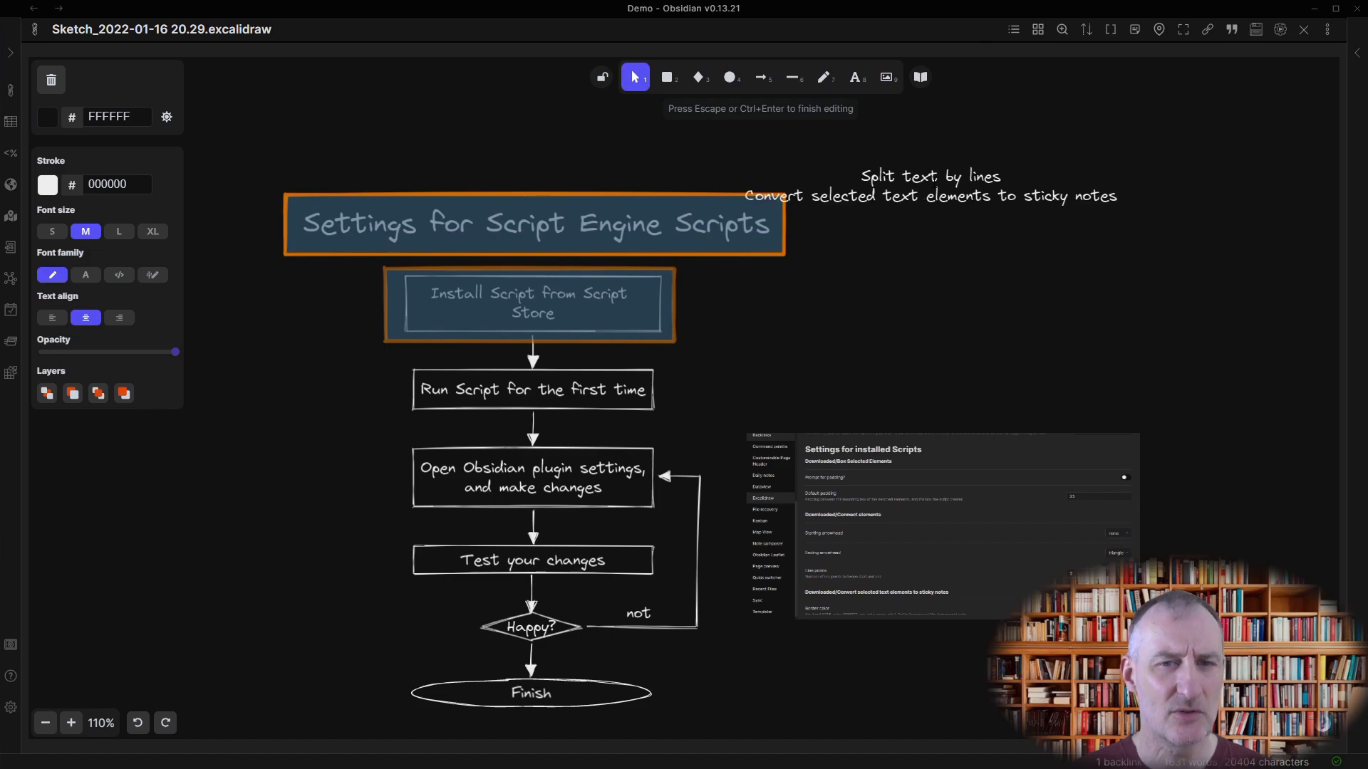
{"action": "key", "text": "Return"}
{"action": "type", "text": "Revers"}
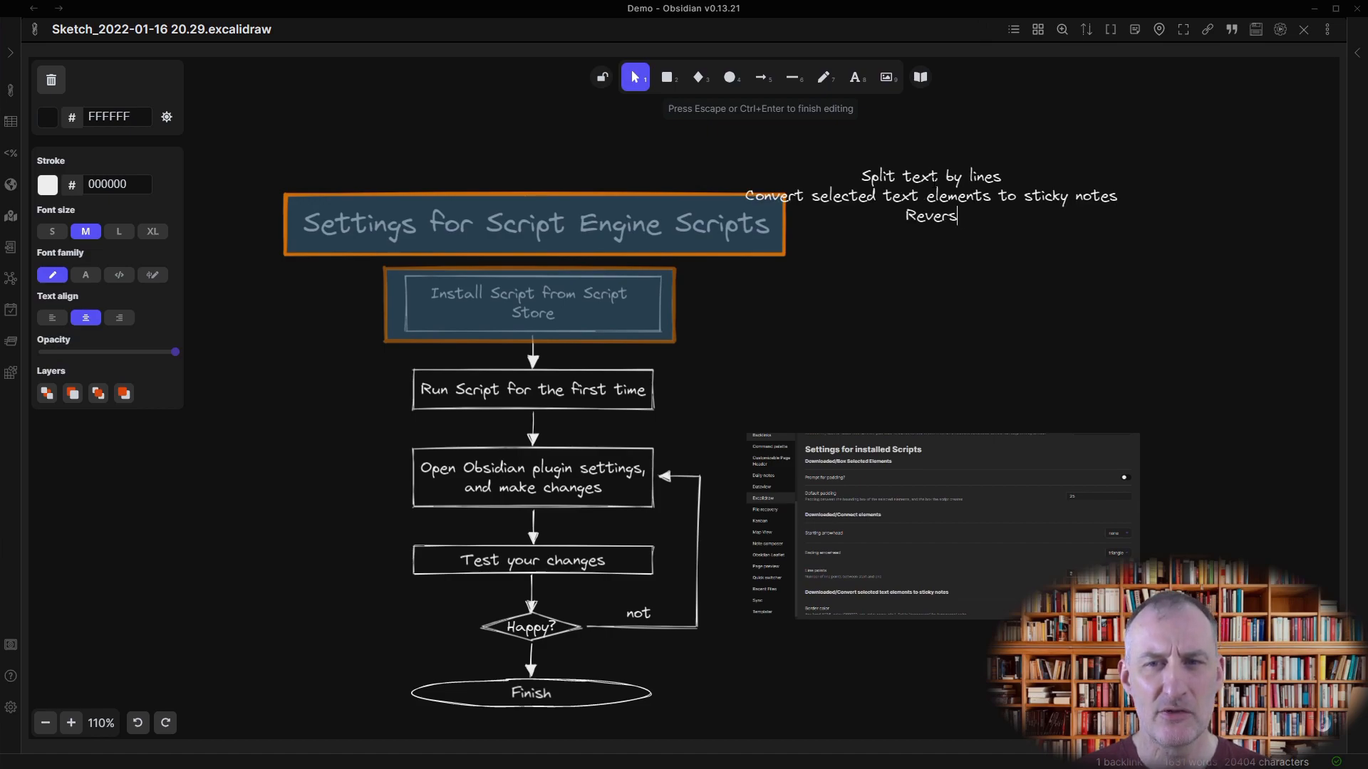
{"action": "type", "text": "e Arrows"}
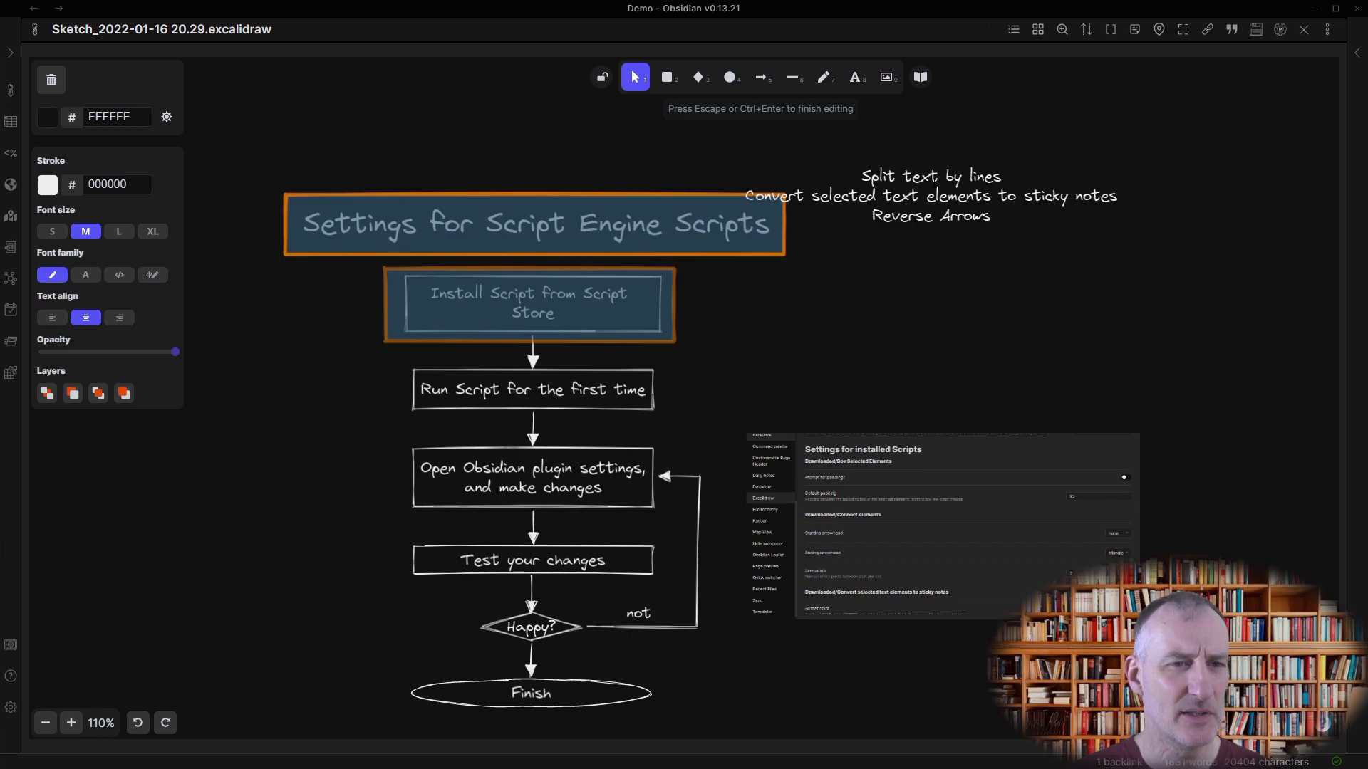
{"action": "left_click", "coordinate": [1042, 145]}
{"action": "left_click_drag", "start_coordinate": [953, 196], "coordinate": [1047, 223]}
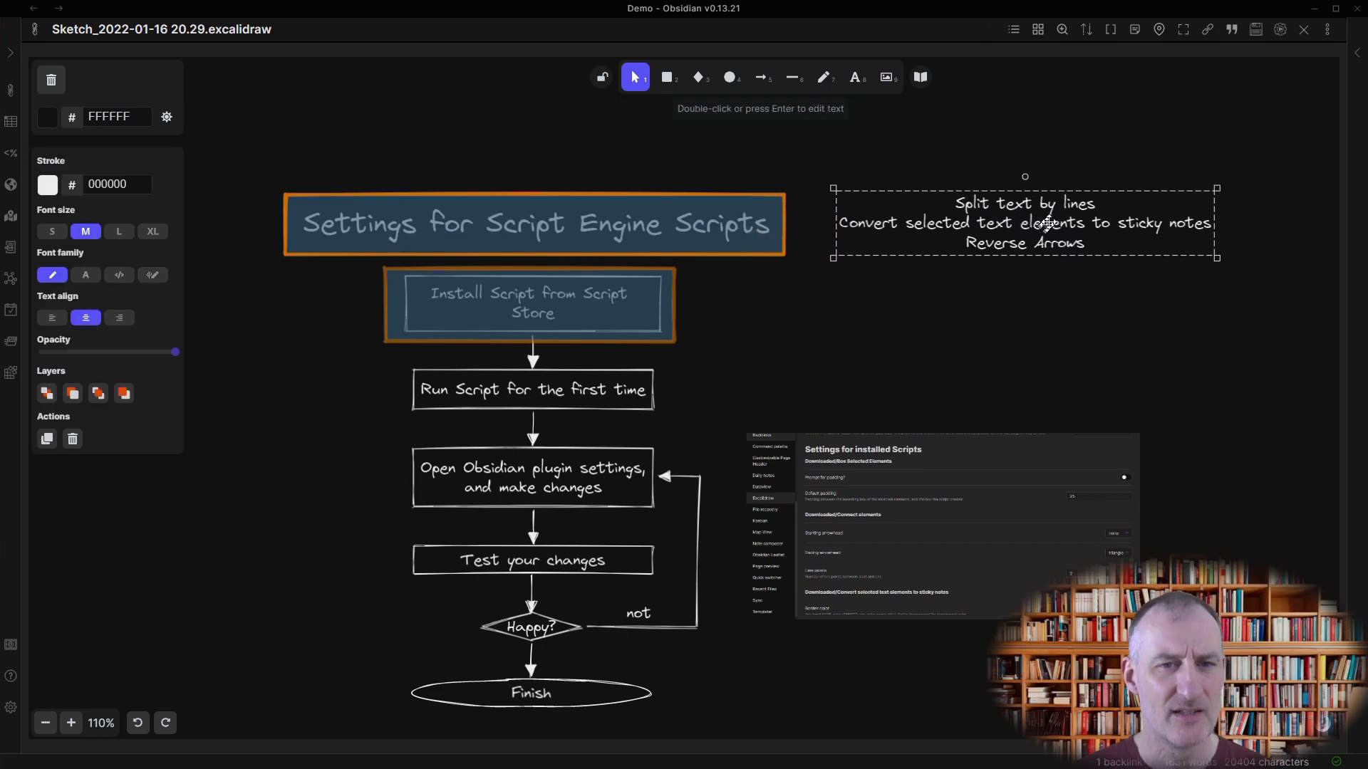
Split the three-line text into separate text elements by lines and space them apart vertically.
{"action": "left_click", "coordinate": [1013, 29]}
{"action": "left_click_drag", "start_coordinate": [908, 201], "coordinate": [986, 150]}
{"action": "left_click", "coordinate": [1030, 219]}
{"action": "left_click_drag", "start_coordinate": [1030, 218], "coordinate": [1109, 192]}
{"action": "left_click_drag", "start_coordinate": [930, 240], "coordinate": [1013, 259]}
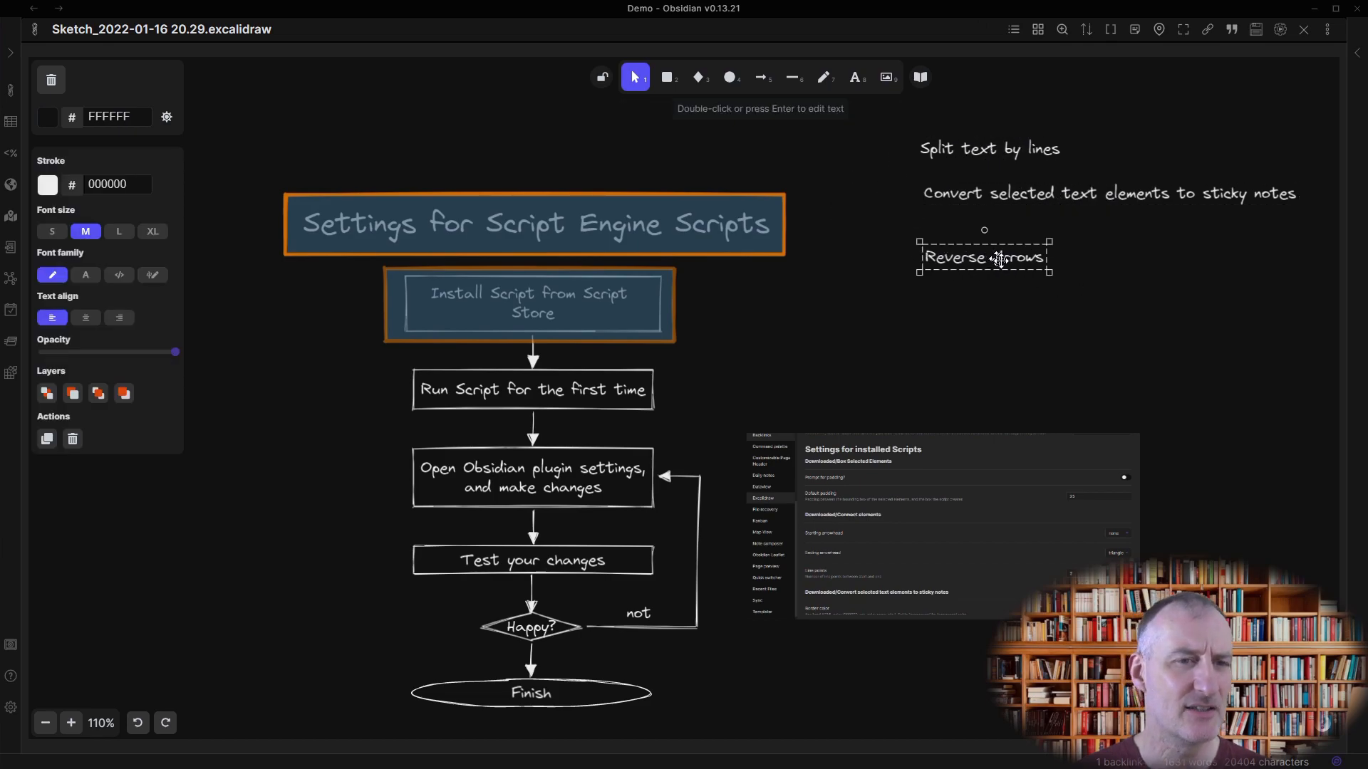
Convert the three separate texts to sticky notes, narrow each so longer text wraps, and arrange them in a row.
{"action": "left_click_drag", "start_coordinate": [894, 135], "coordinate": [1319, 319]}
{"action": "left_click", "coordinate": [1134, 30]}
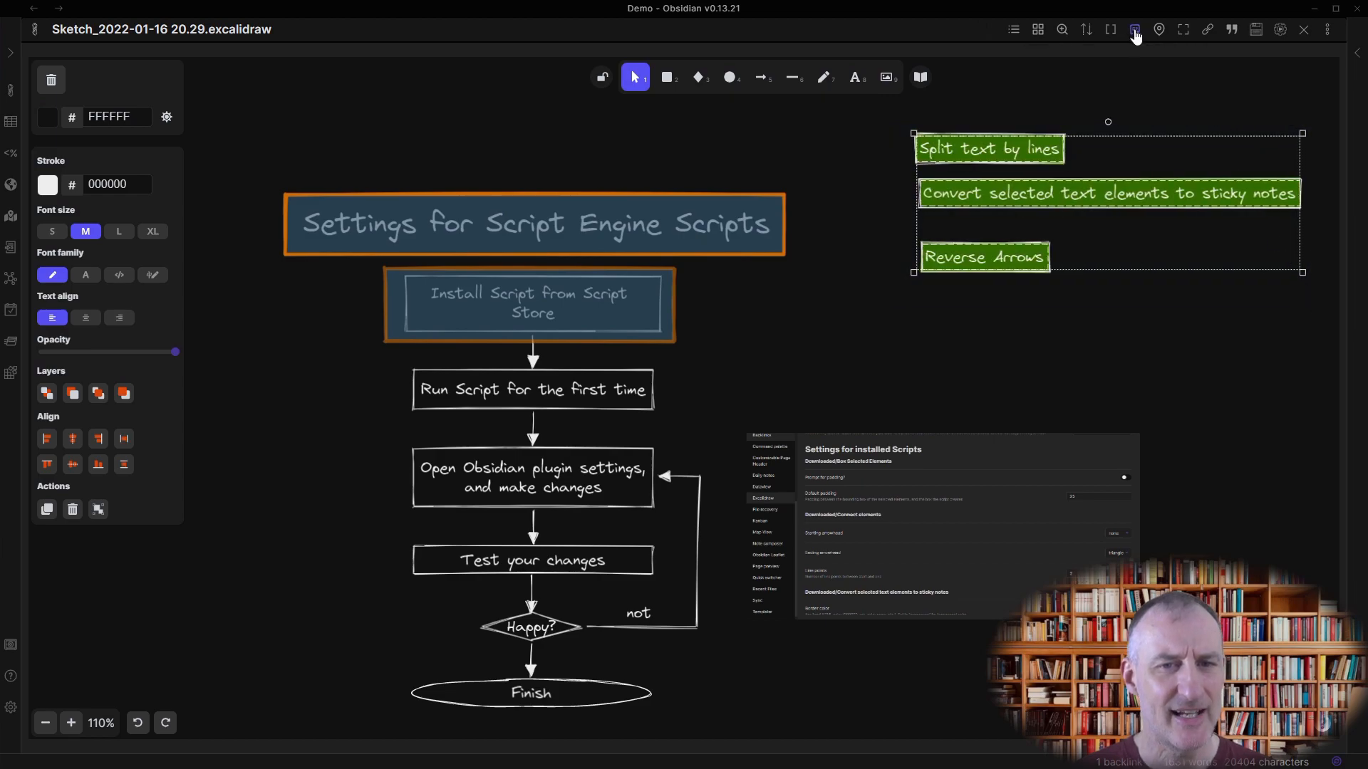
{"action": "left_click", "coordinate": [1271, 202]}
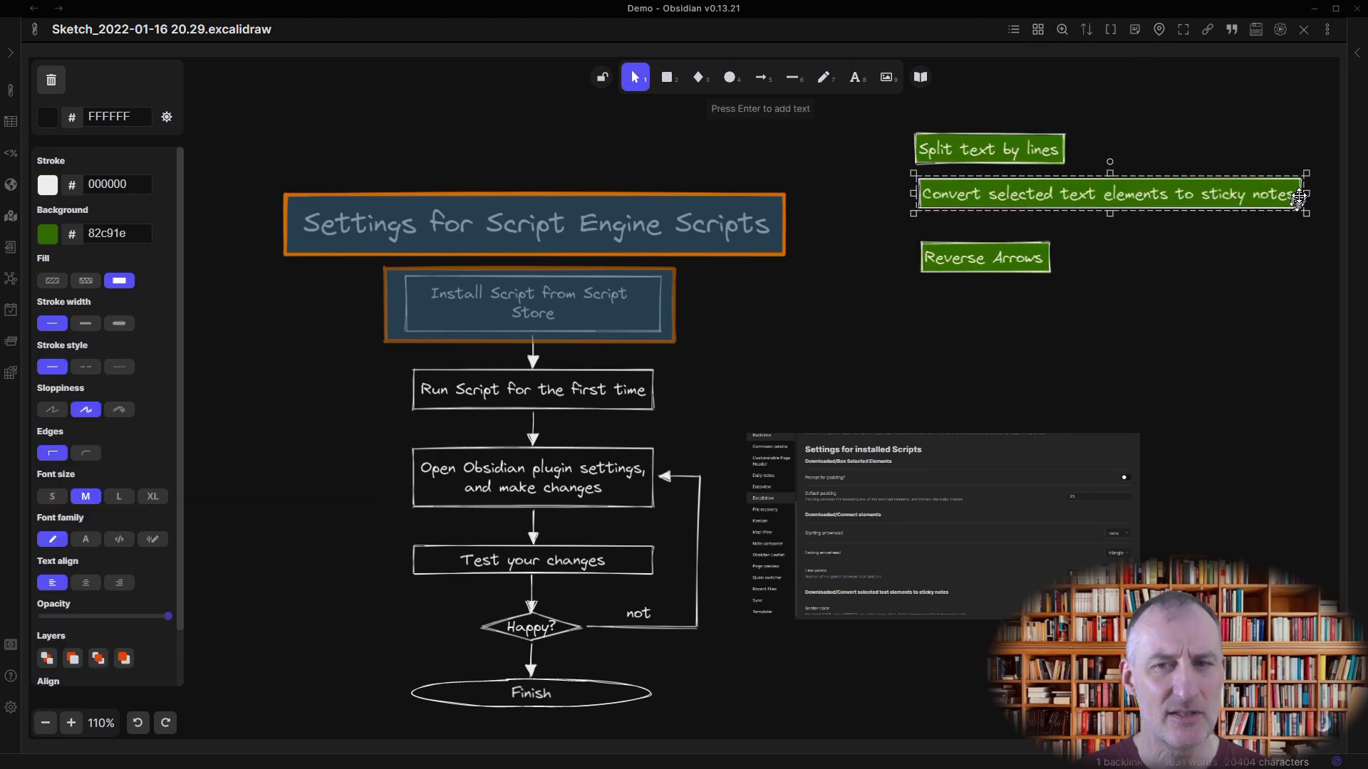
{"action": "left_click_drag", "start_coordinate": [1305, 193], "coordinate": [1255, 195]}
{"action": "left_click", "coordinate": [1008, 146]}
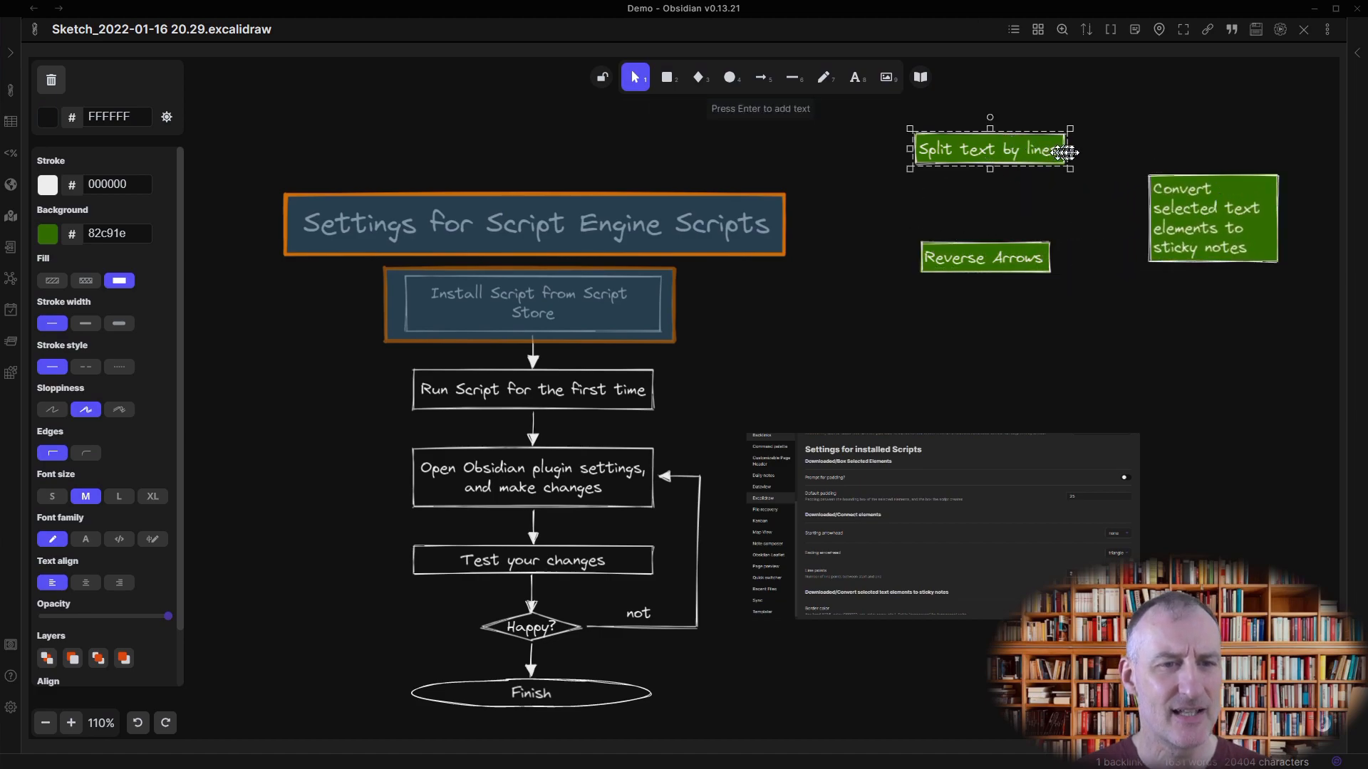
{"action": "left_click_drag", "start_coordinate": [1073, 150], "coordinate": [1019, 151]}
{"action": "left_click", "coordinate": [1043, 258]}
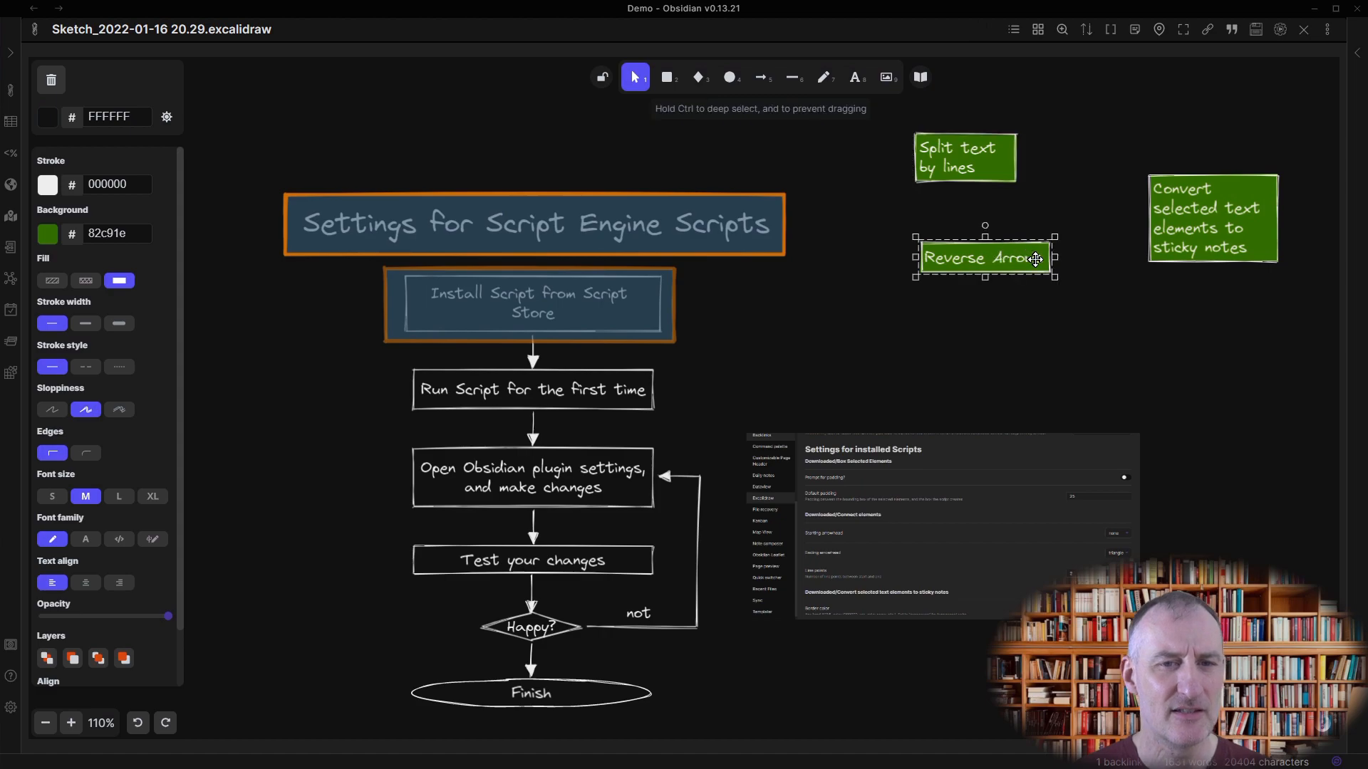
{"action": "left_click_drag", "start_coordinate": [1055, 257], "coordinate": [1118, 208]}
{"action": "left_click_drag", "start_coordinate": [999, 174], "coordinate": [1001, 222]}
{"action": "left_click", "coordinate": [1101, 356]}
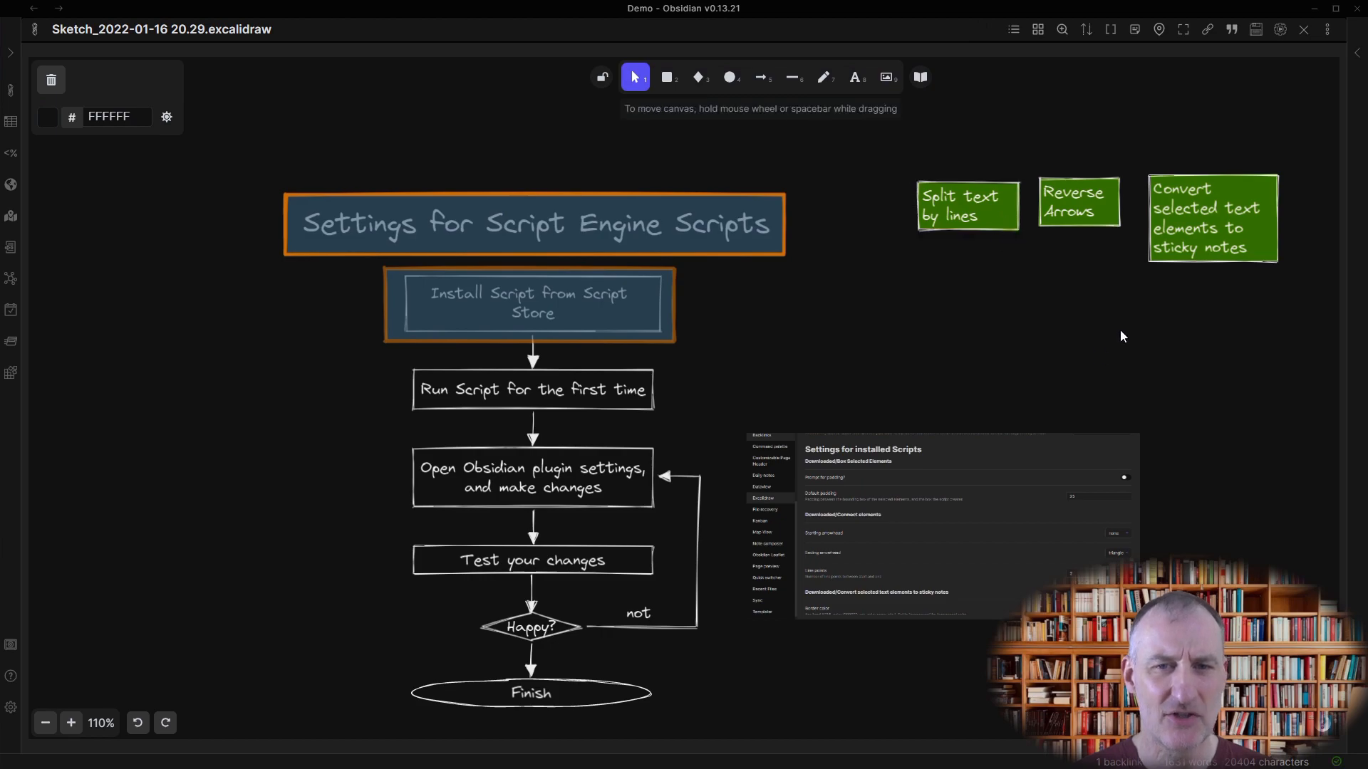
Add a Customizable Page Header button for the downloaded "OCR - Optical Character Recognition" script with the Languages icon.
{"action": "left_click", "coordinate": [11, 710]}
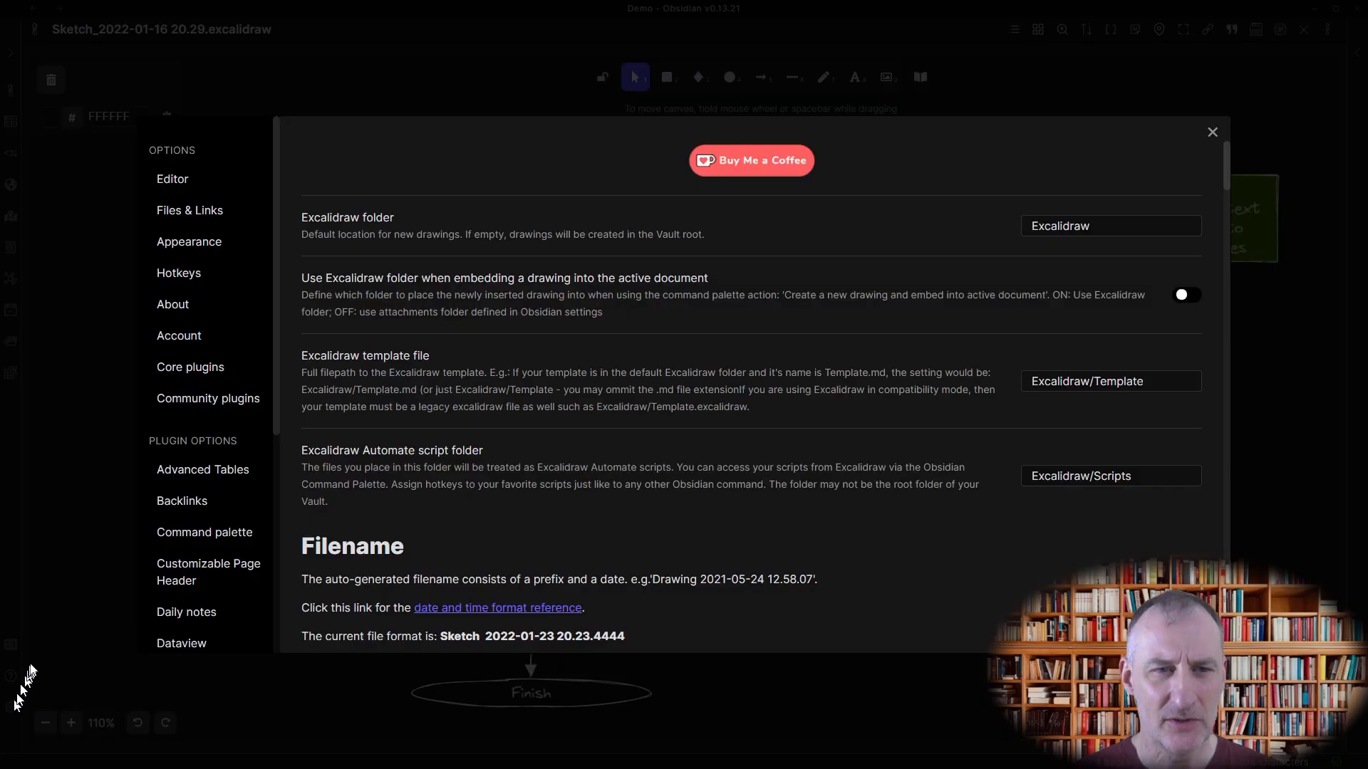
{"action": "left_click", "coordinate": [203, 570]}
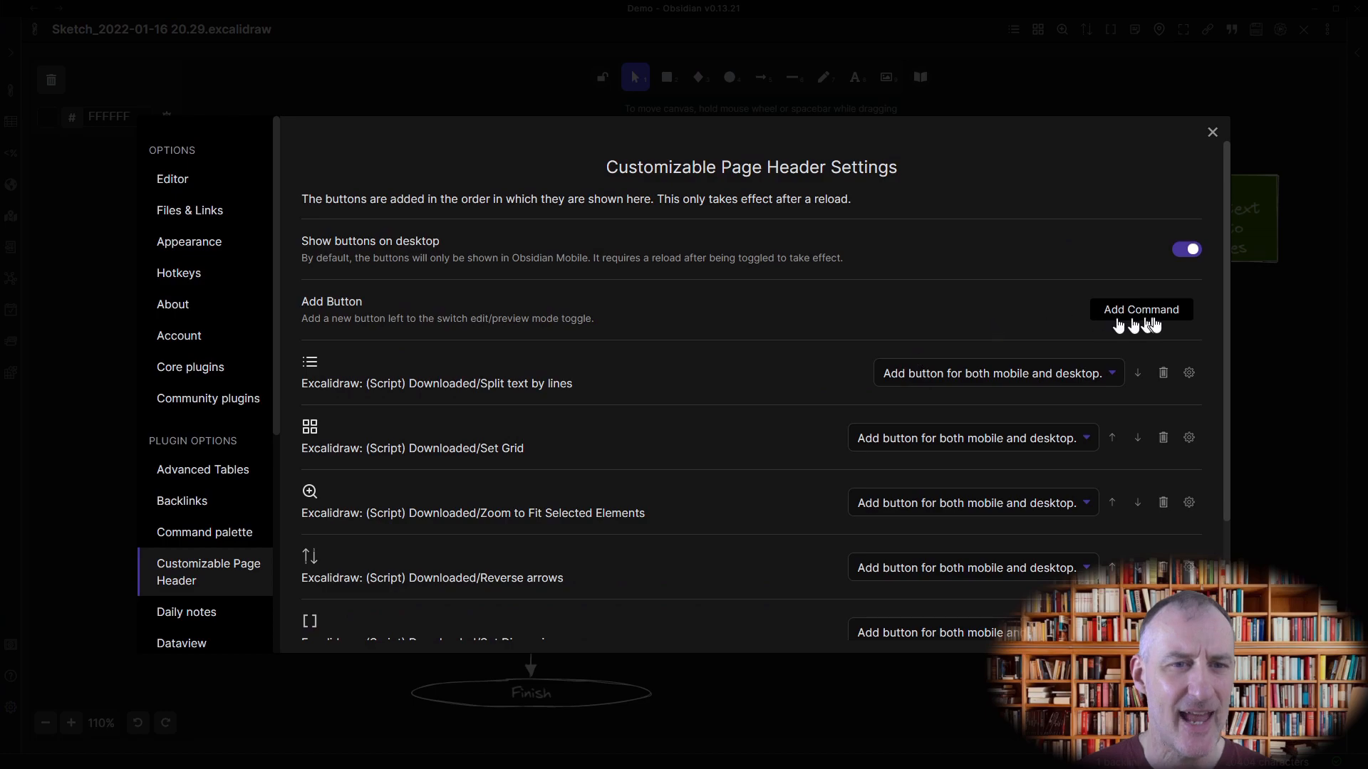
{"action": "left_click", "coordinate": [1139, 310]}
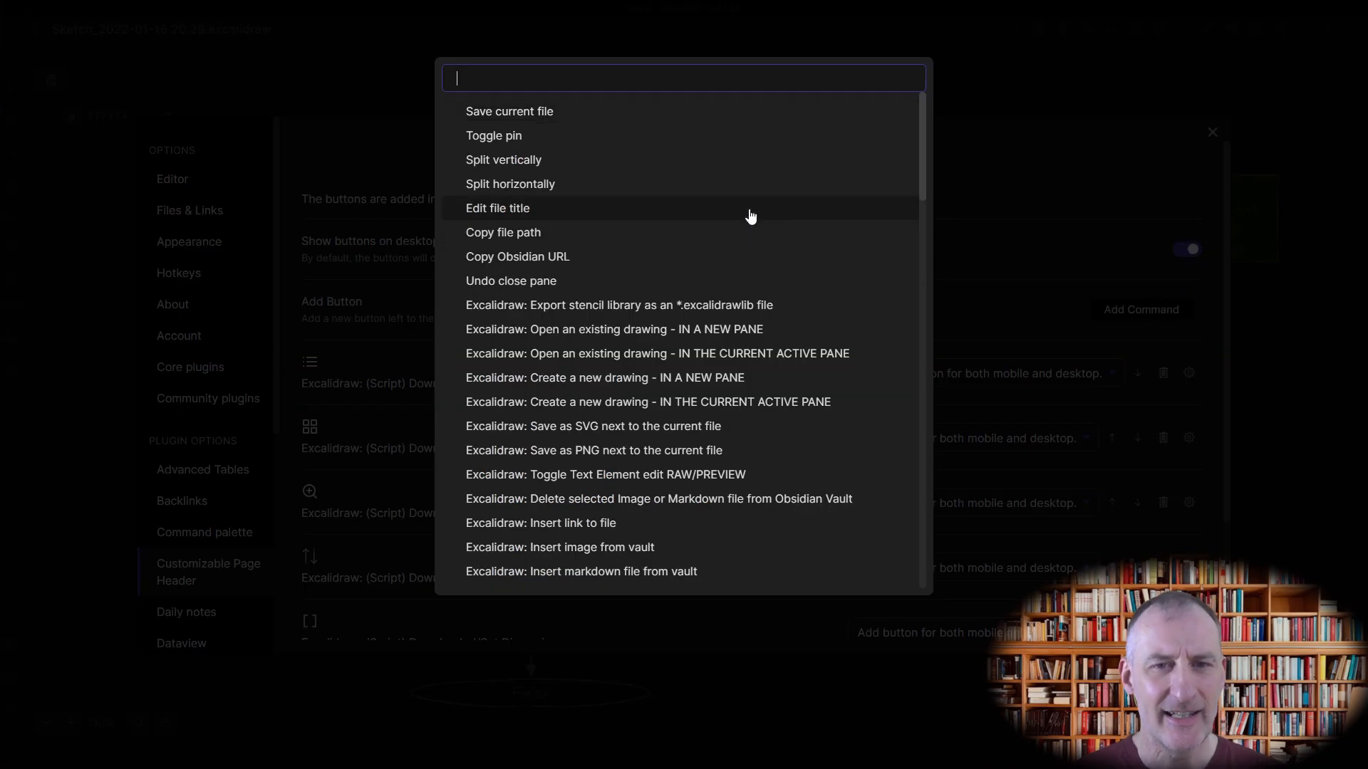
{"action": "type", "text": "ocr"}
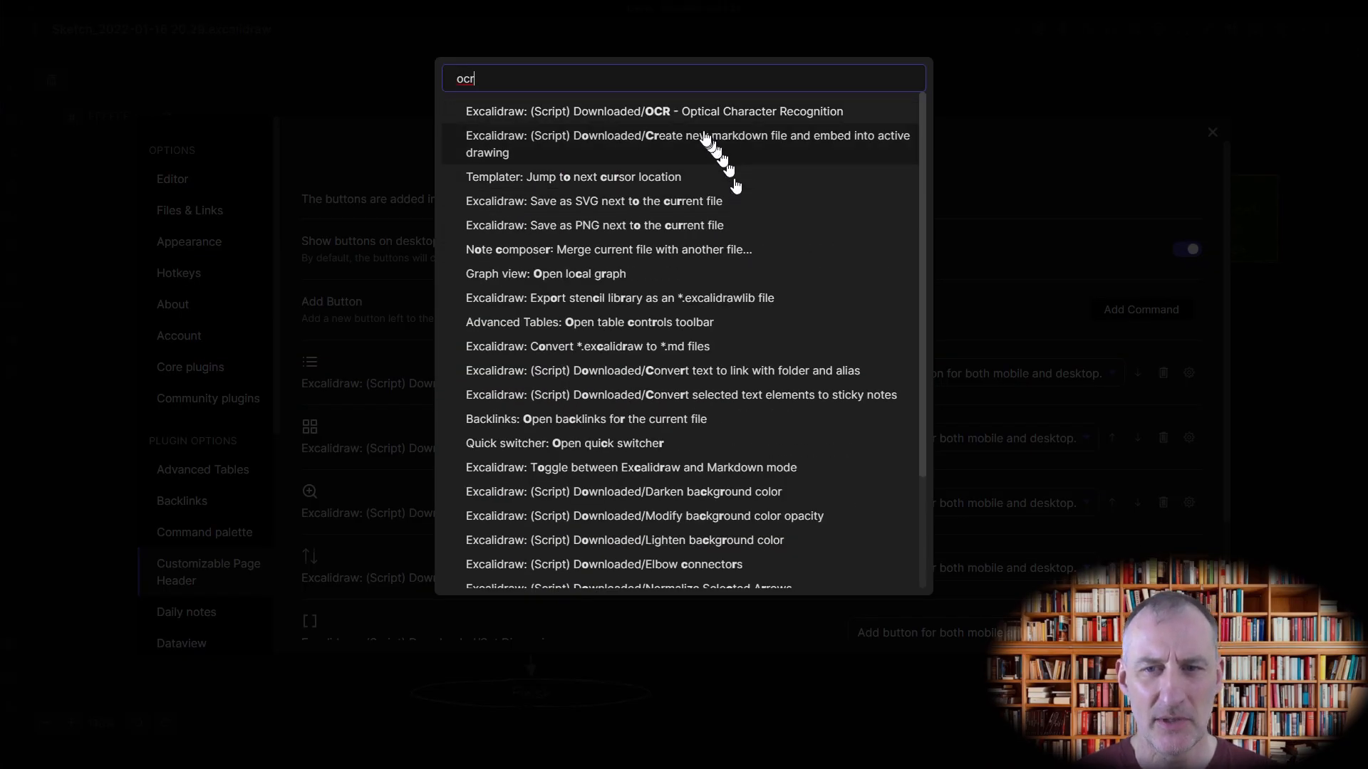
{"action": "left_click", "coordinate": [705, 117]}
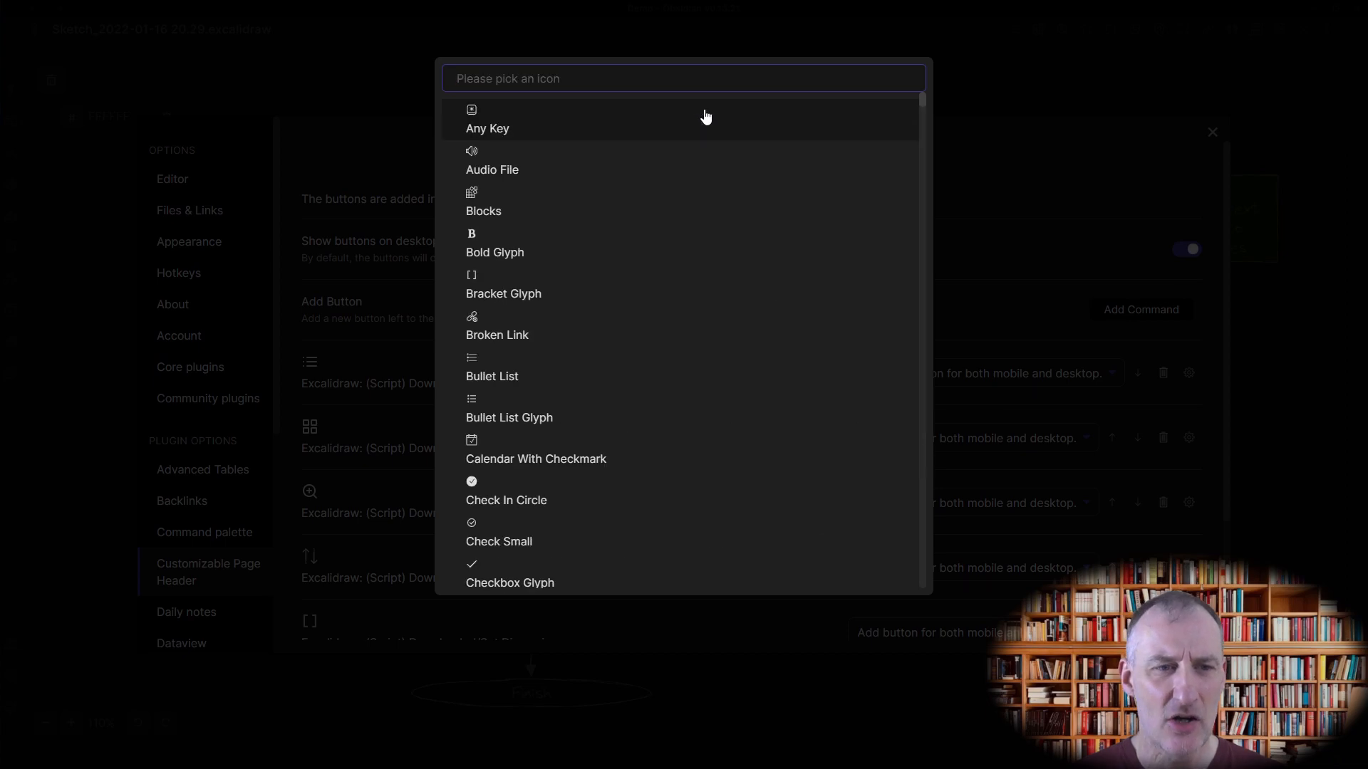
{"action": "type", "text": "lang"}
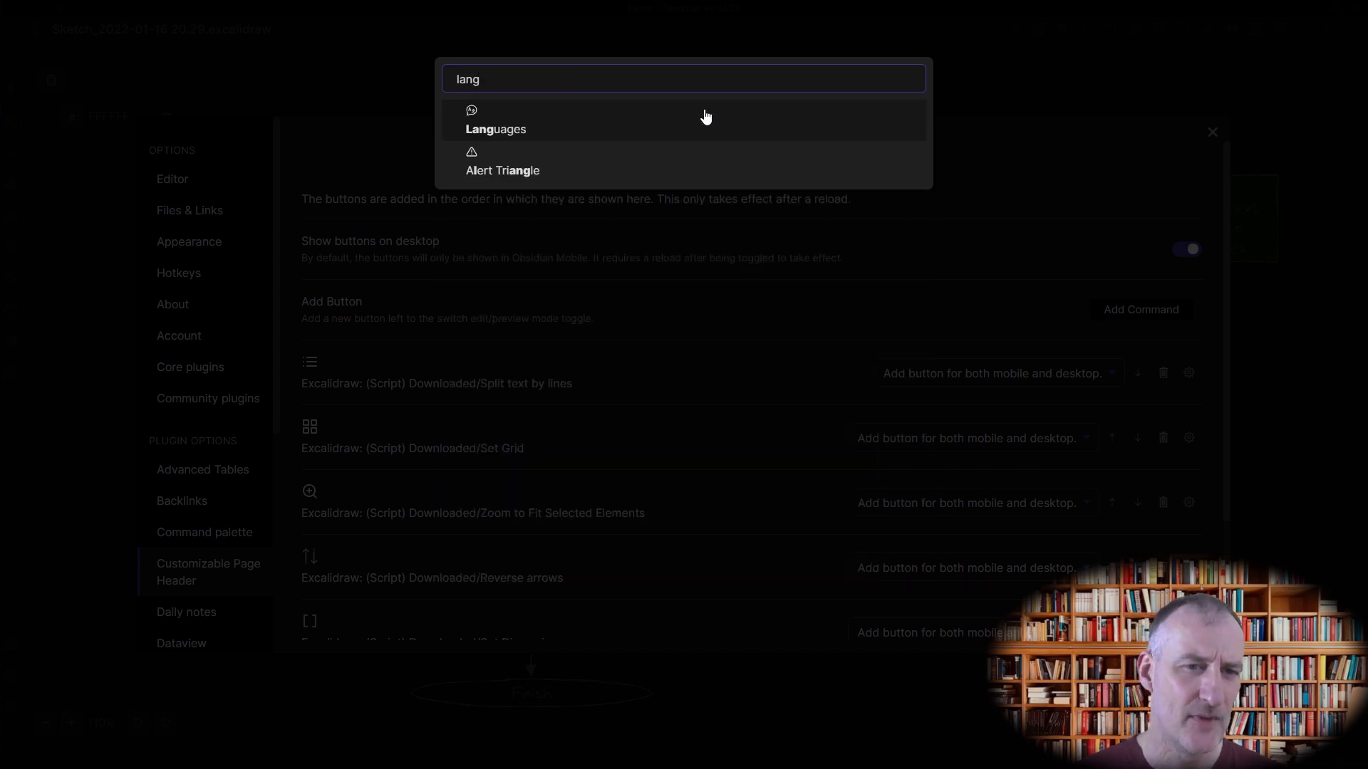
{"action": "left_click", "coordinate": [705, 117]}
{"action": "scroll", "coordinate": [879, 455], "scroll_direction": "down", "scroll_amount": 3}
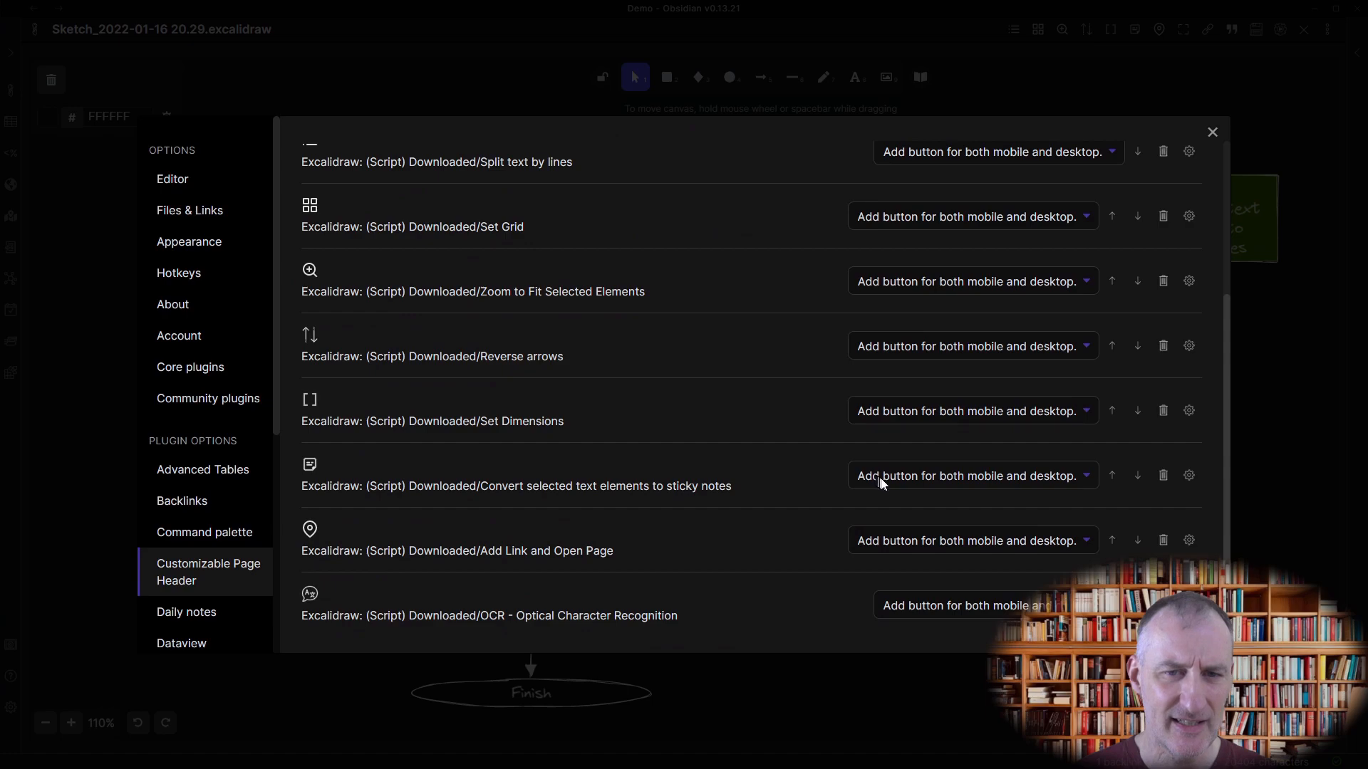
{"action": "left_click", "coordinate": [1212, 133]}
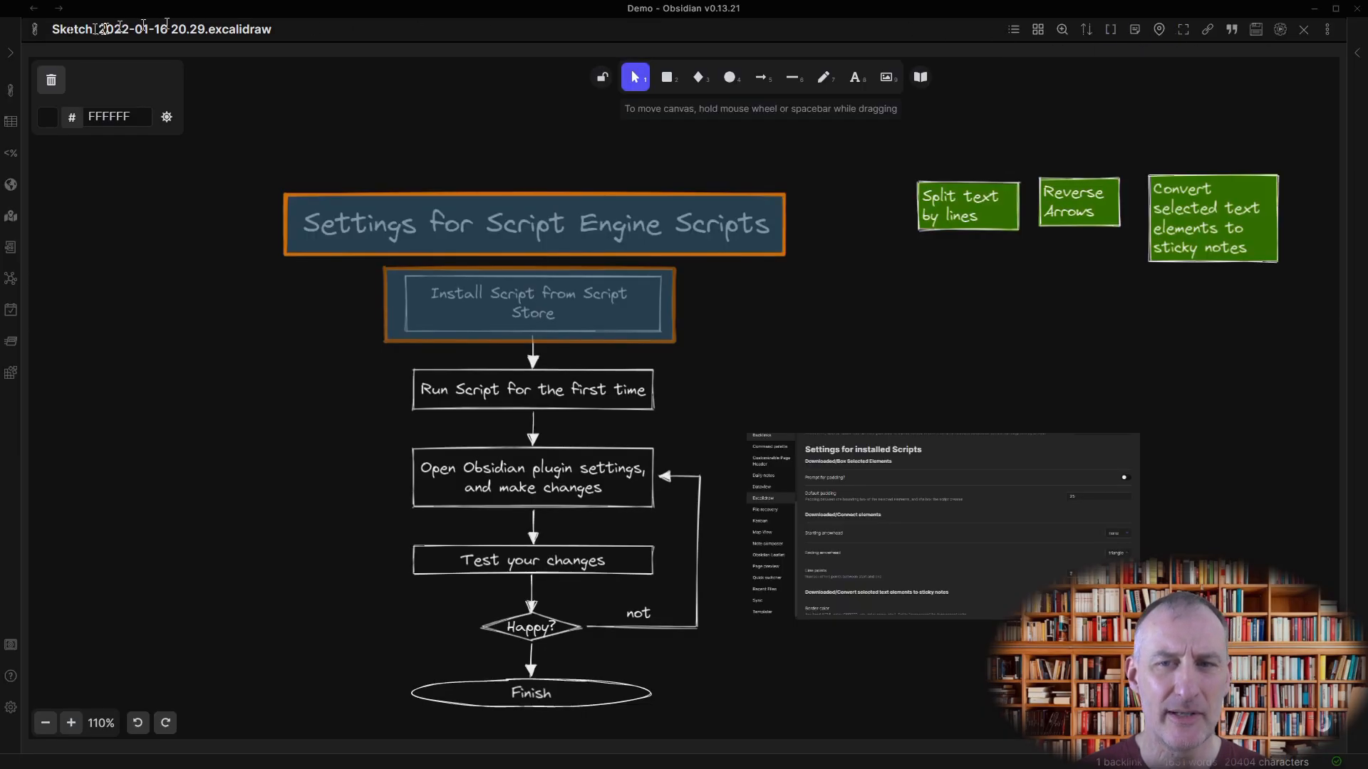
Reload the drawing's page header by switching to the recent file "Add Next Step in Process" and back to the drawing.
{"action": "left_click", "coordinate": [10, 54]}
{"action": "left_click", "coordinate": [109, 29]}
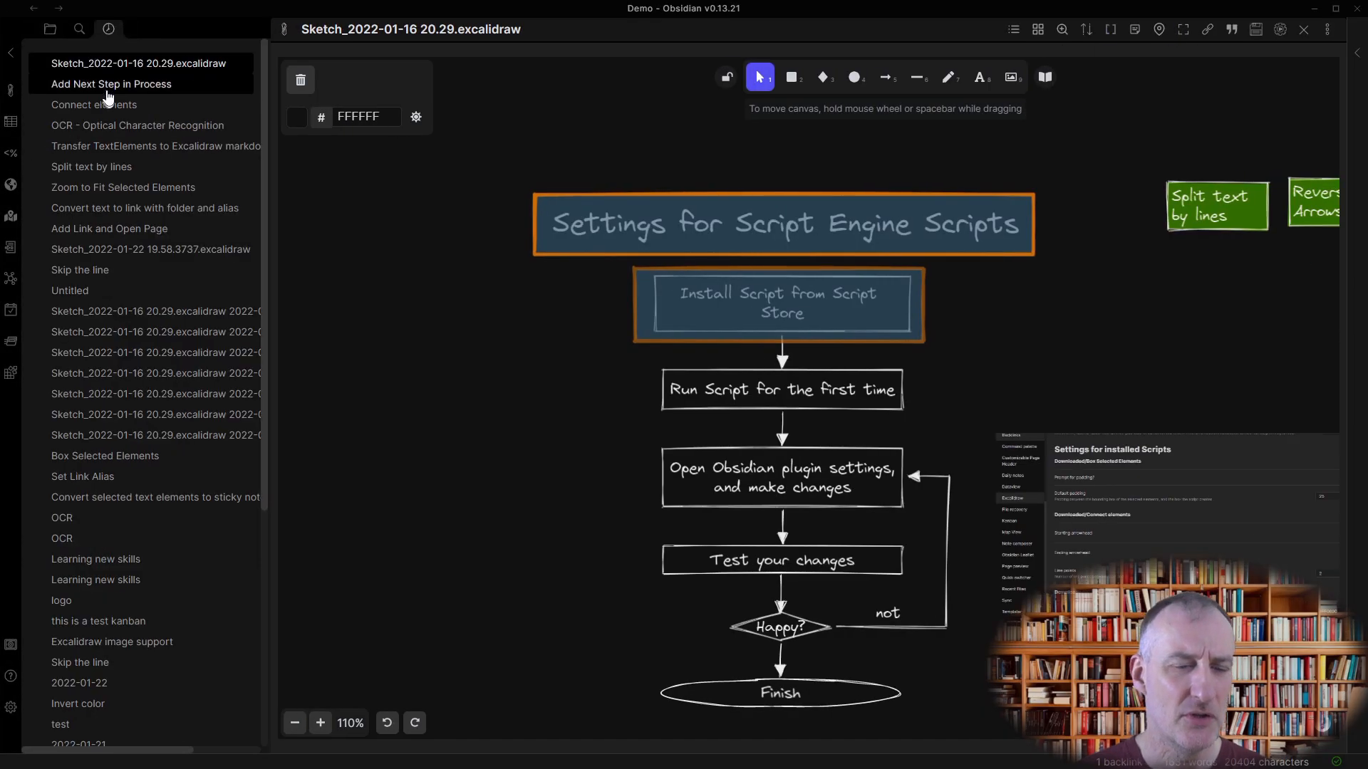
{"action": "left_click", "coordinate": [108, 87]}
{"action": "left_click", "coordinate": [107, 83]}
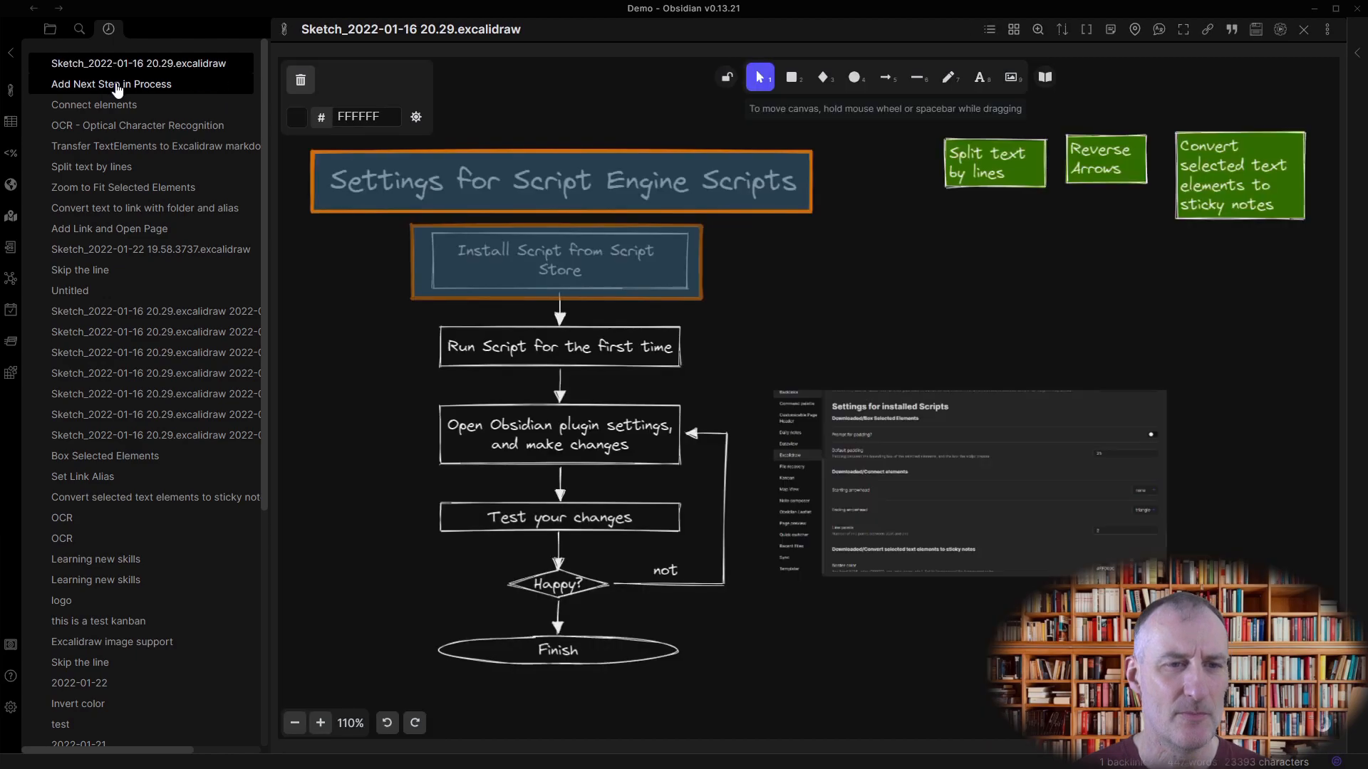
{"action": "left_click", "coordinate": [14, 53]}
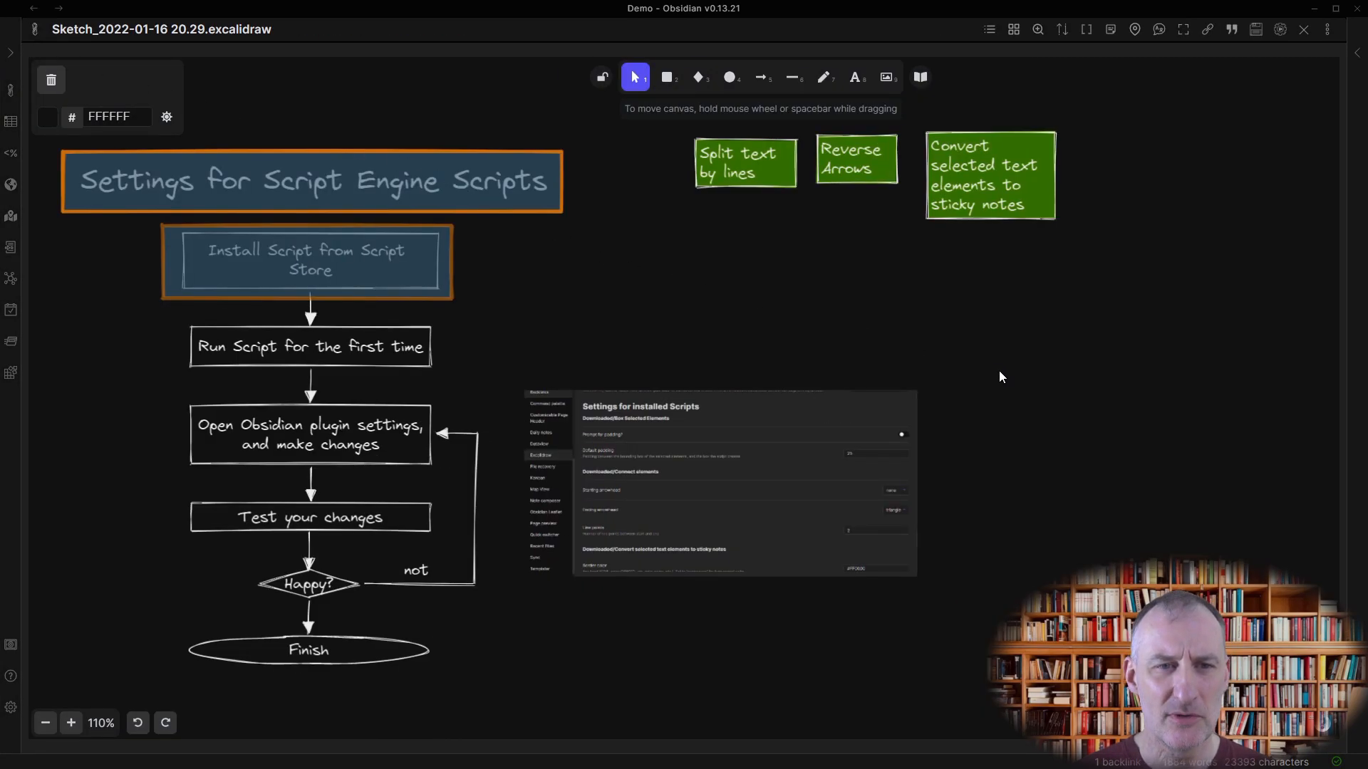
Extract the text from the plugin settings screenshot onto the canvas with the OCR script.
{"action": "left_click", "coordinate": [842, 447]}
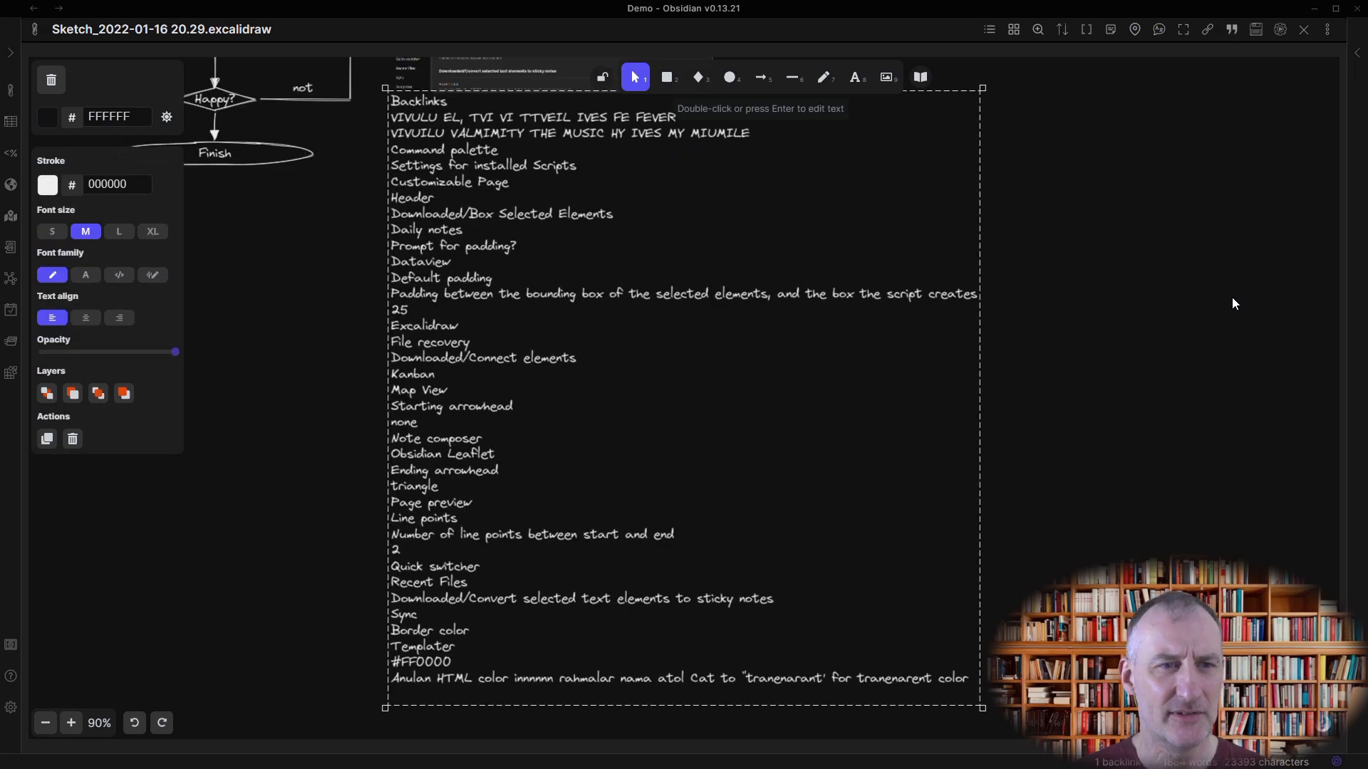
{"action": "scroll", "coordinate": [1156, 316], "scroll_direction": "up", "scroll_amount": 6}
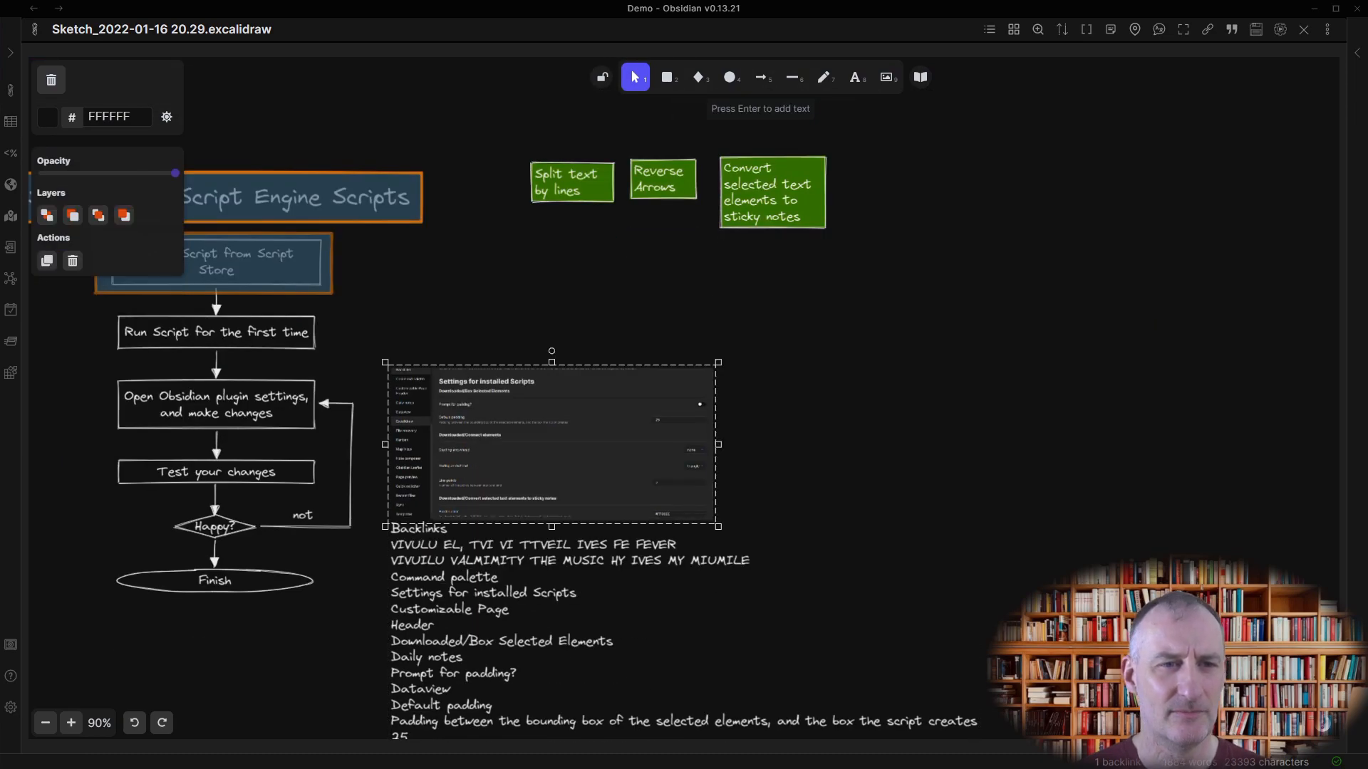
Zoom to fit the flowchart's loop section from the plugin settings box to the "Happy?" diamond using the zoom-to-selection script.
{"action": "left_click_drag", "start_coordinate": [92, 364], "coordinate": [369, 549]}
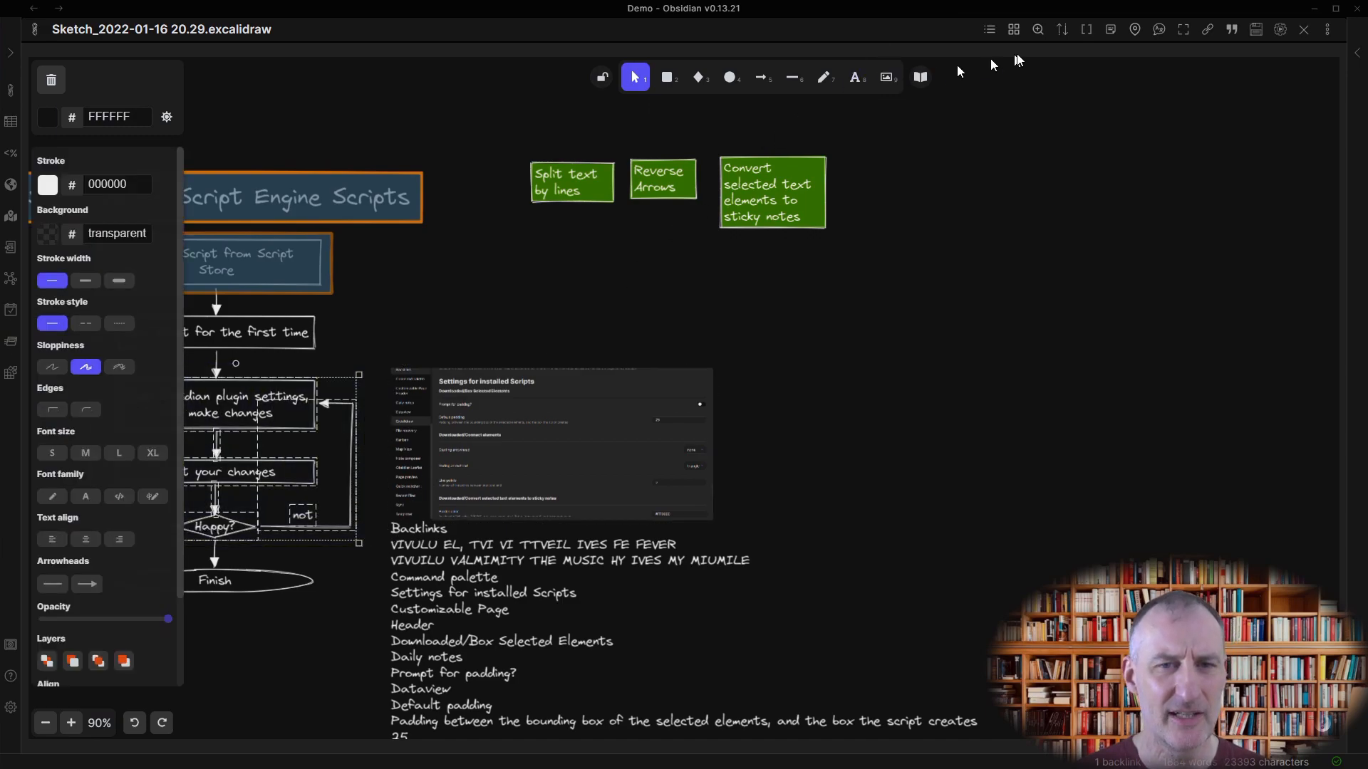
{"action": "left_click", "coordinate": [1038, 30]}
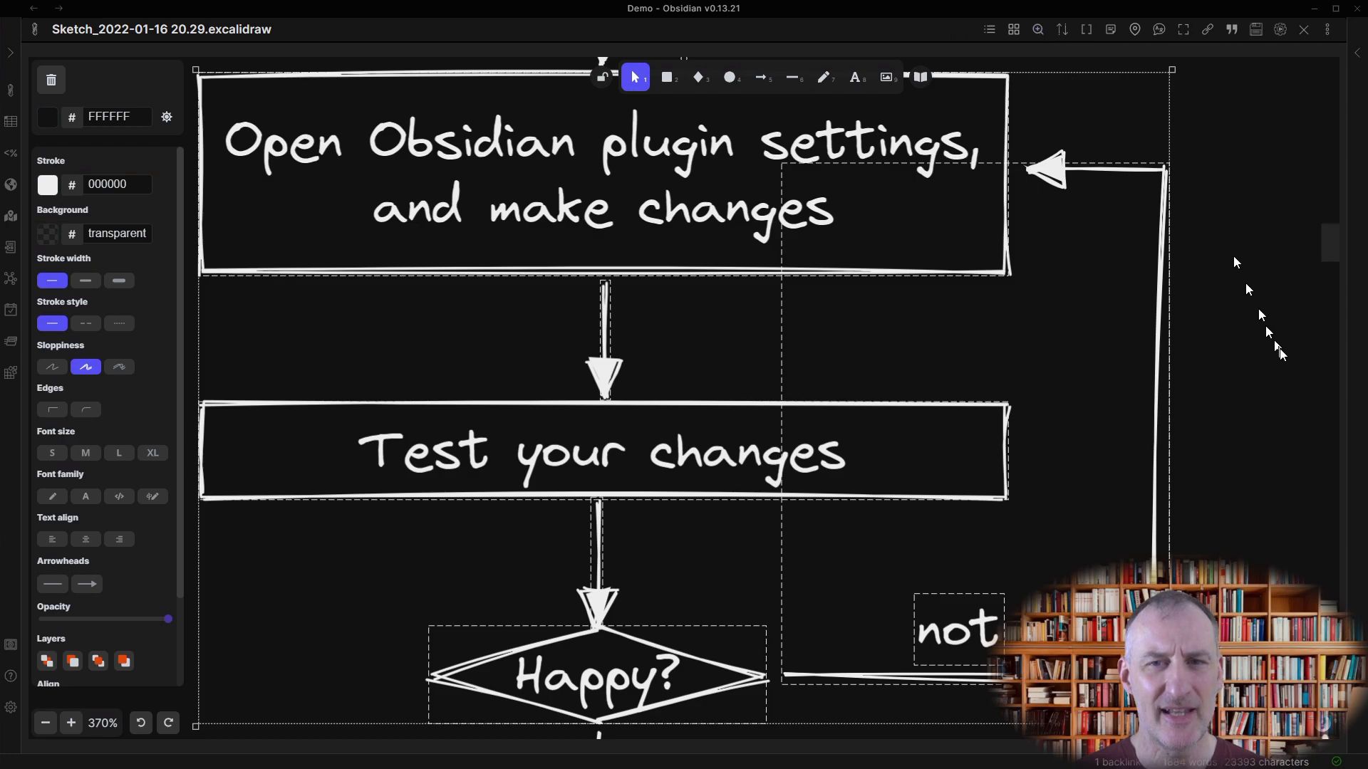
{"action": "left_click", "coordinate": [1279, 353]}
Reverse the "not" loop arrow with the Reverse arrows script and reverse it back again.
{"action": "left_click", "coordinate": [1162, 360]}
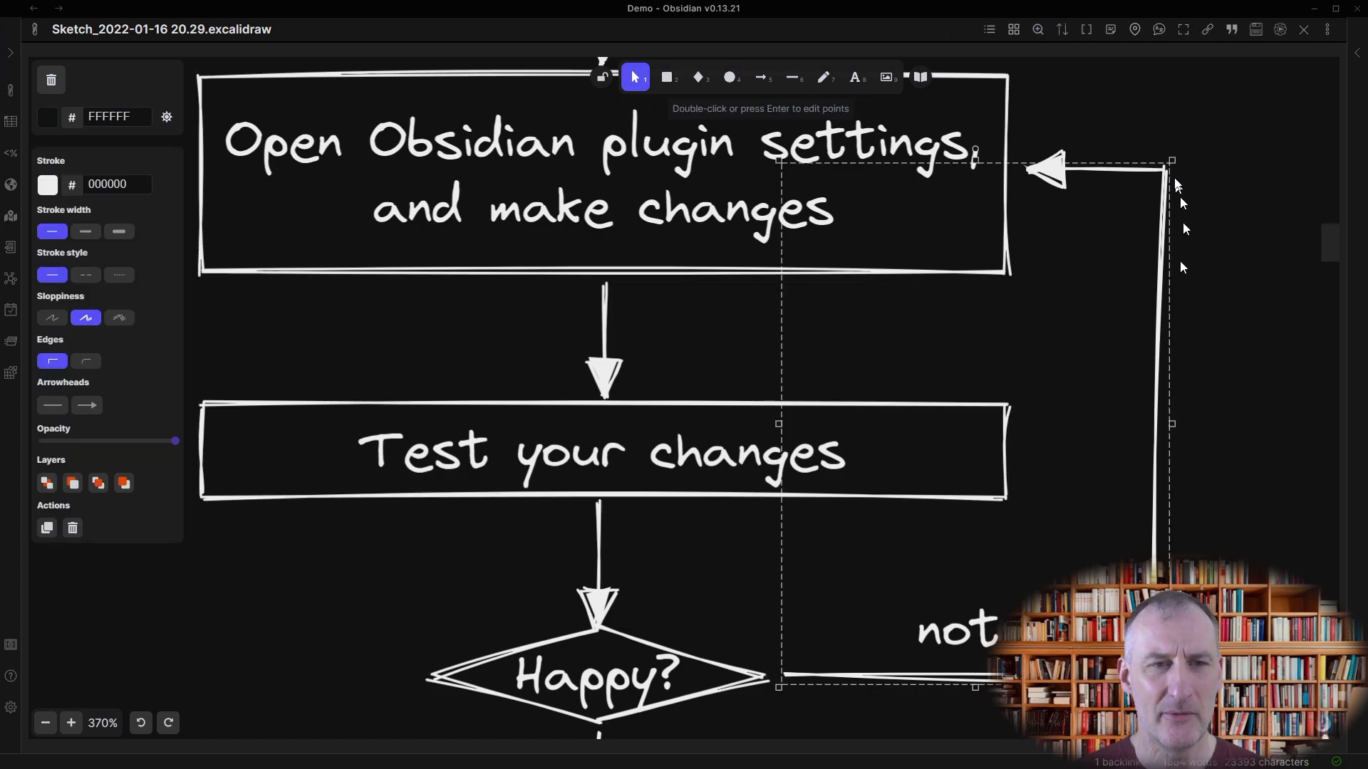
{"action": "left_click", "coordinate": [1061, 30]}
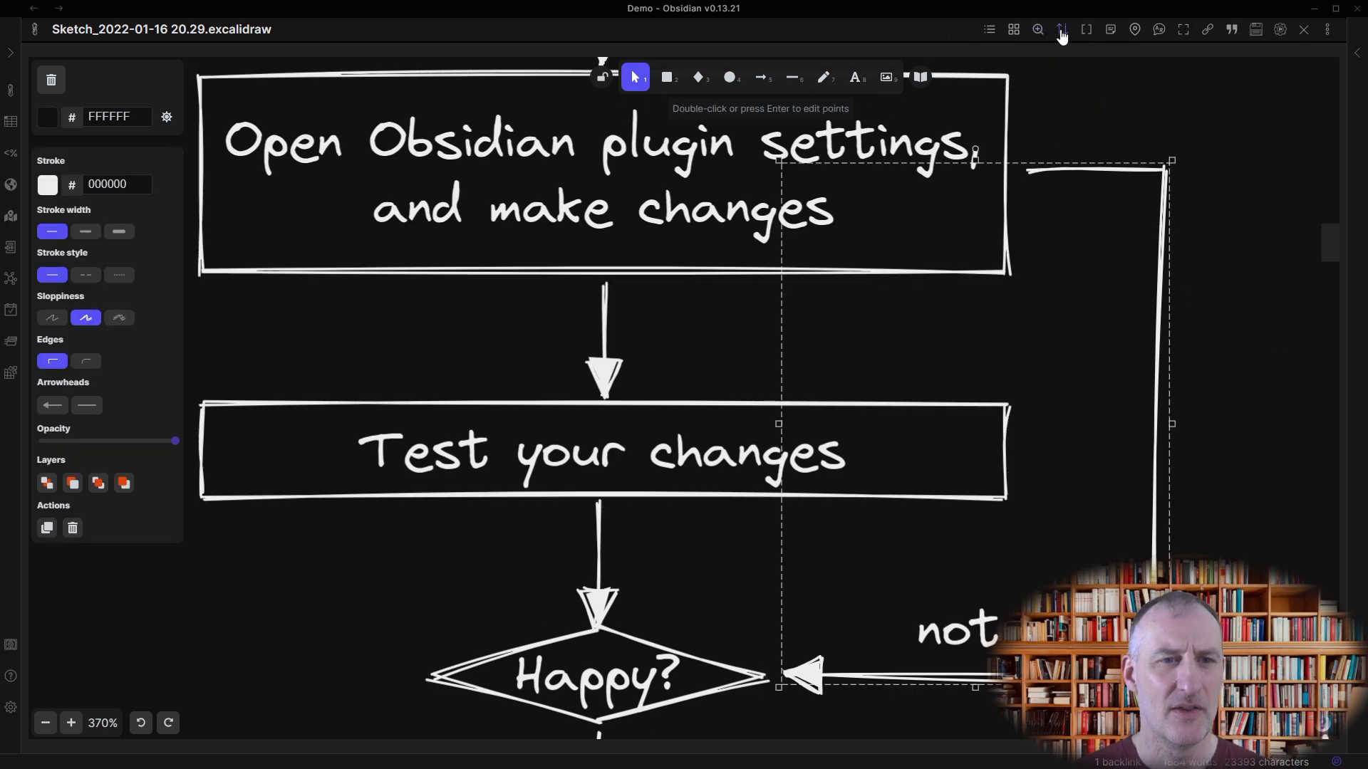
{"action": "left_click", "coordinate": [1061, 30]}
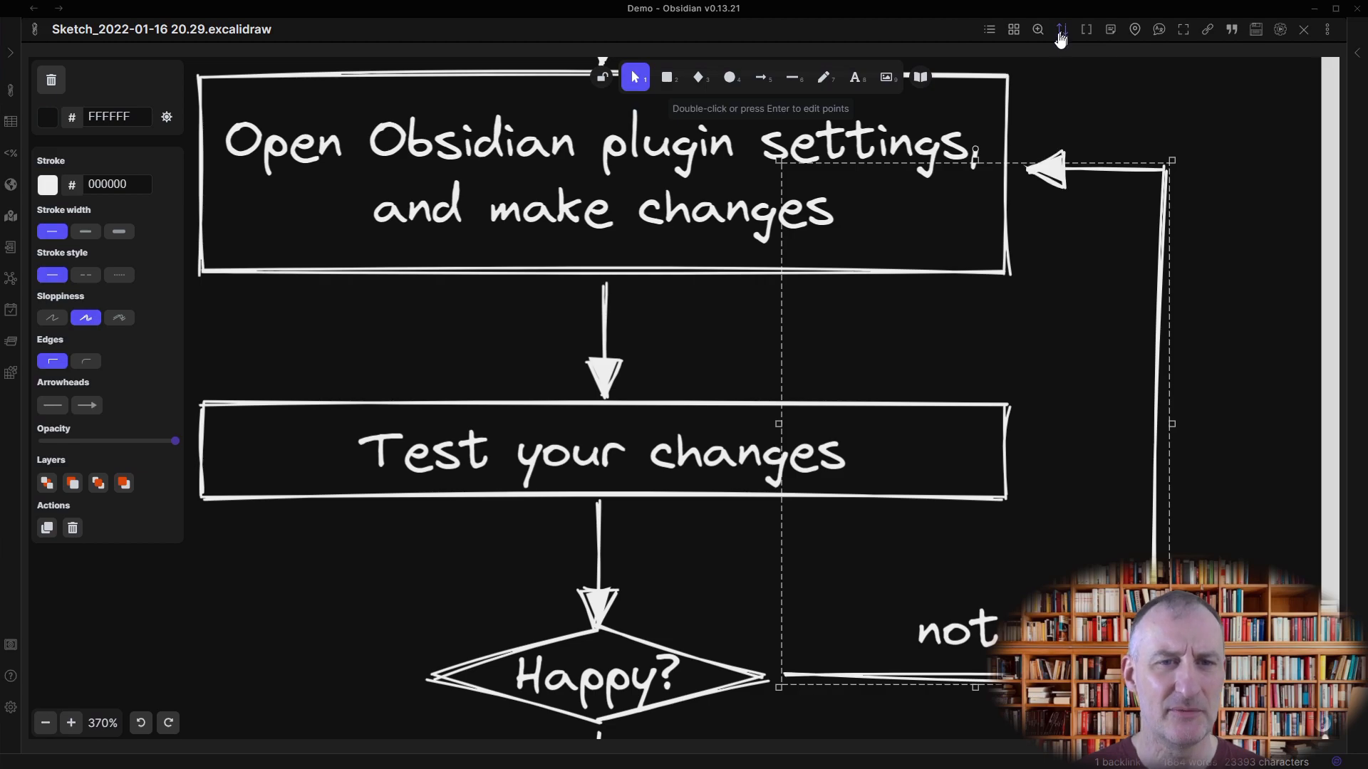
Set the canvas grid size to 50 with the Set Grid script.
{"action": "left_click", "coordinate": [1015, 32]}
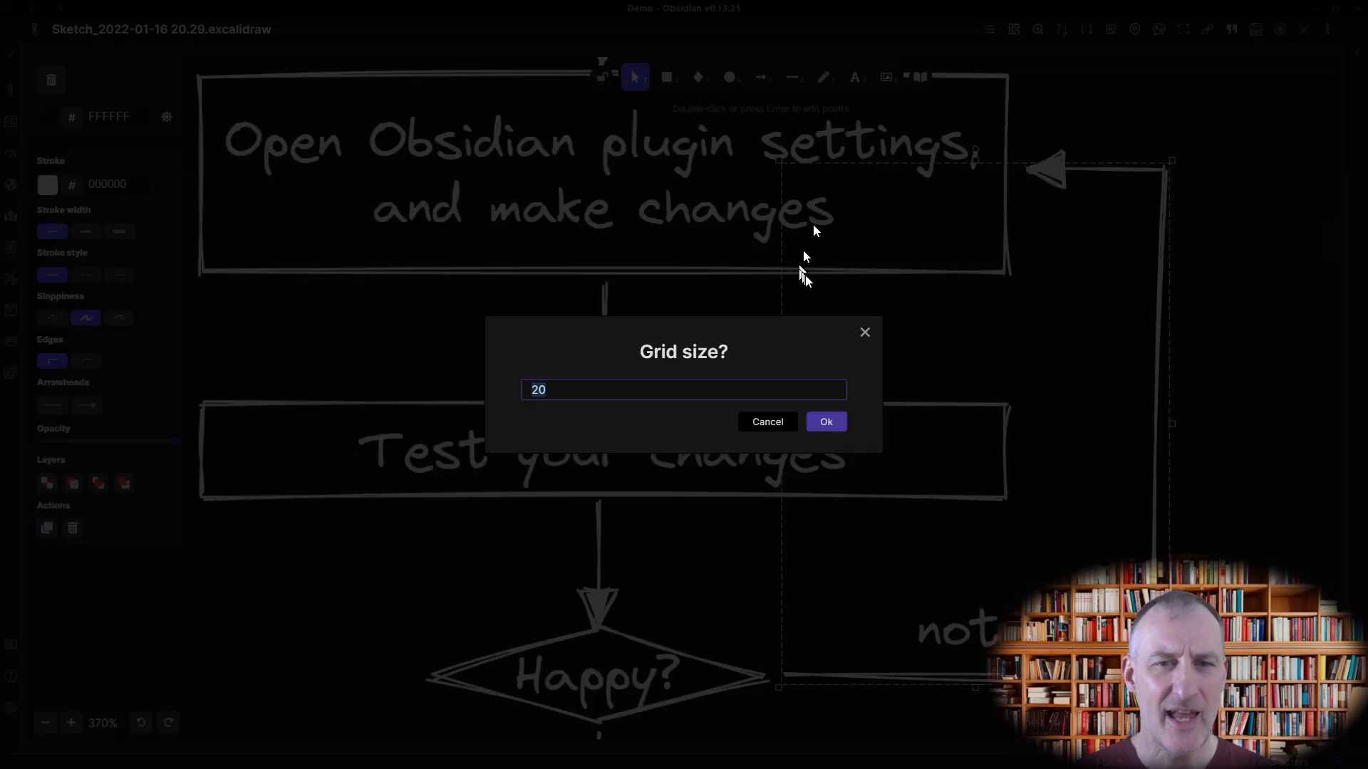
{"action": "type", "text": "5"}
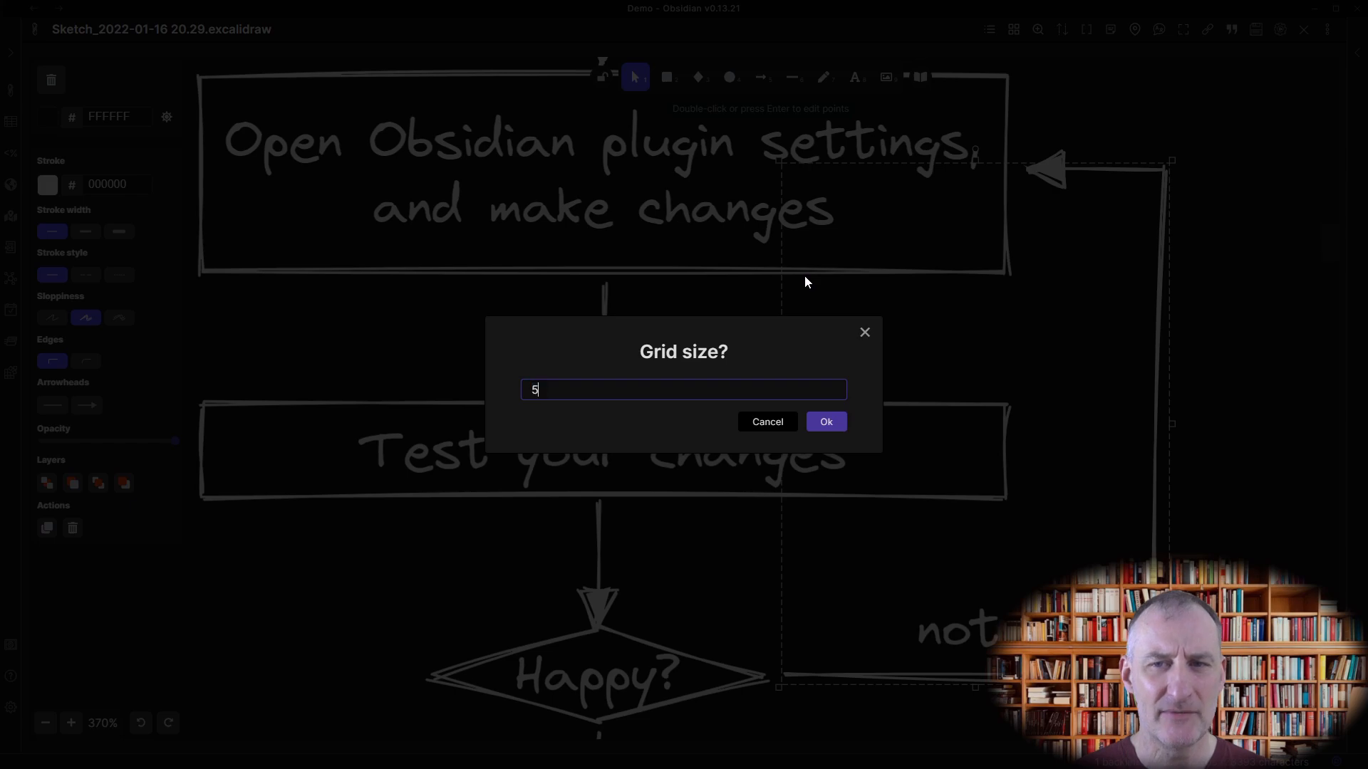
{"action": "type", "text": "0"}
{"action": "key", "text": "Return"}
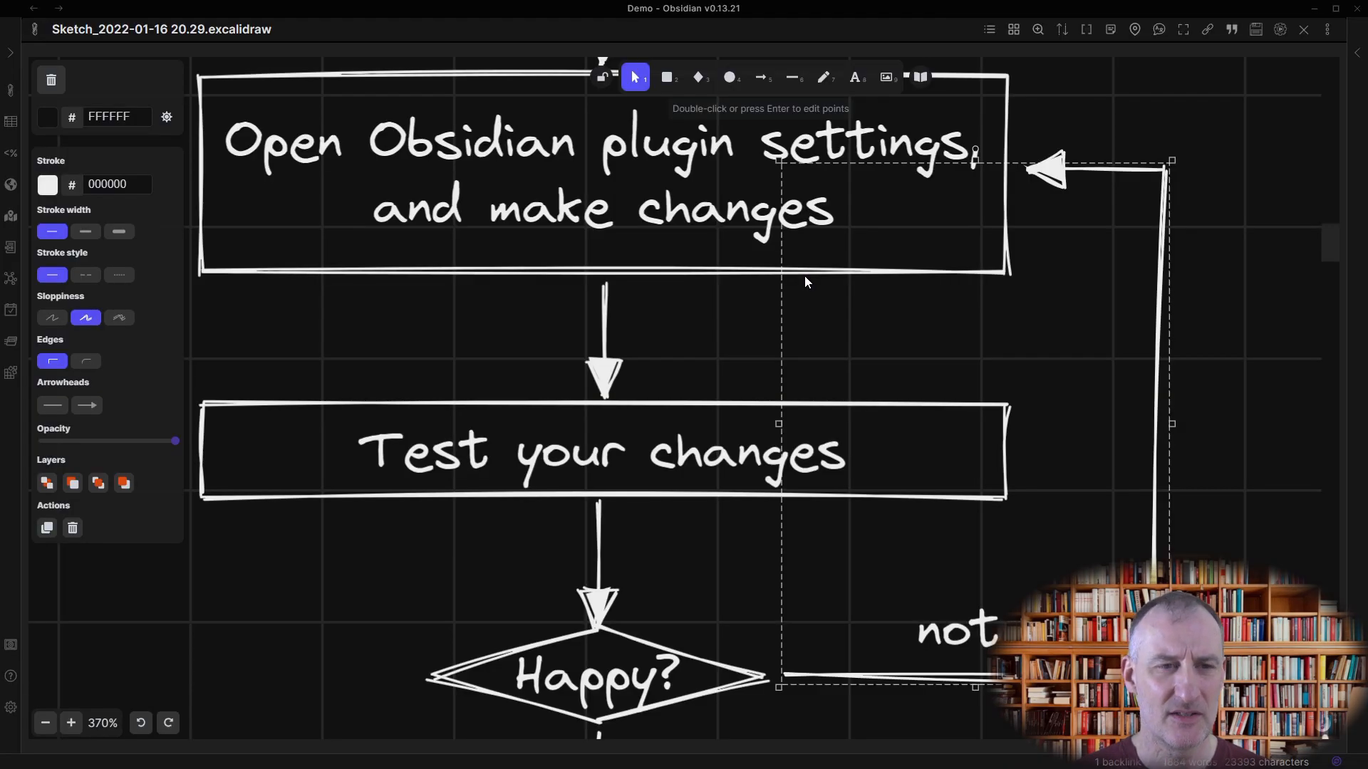
Set the canvas grid size to 10 with the Set Grid script and turn the grid display off.
{"action": "left_click", "coordinate": [1012, 30]}
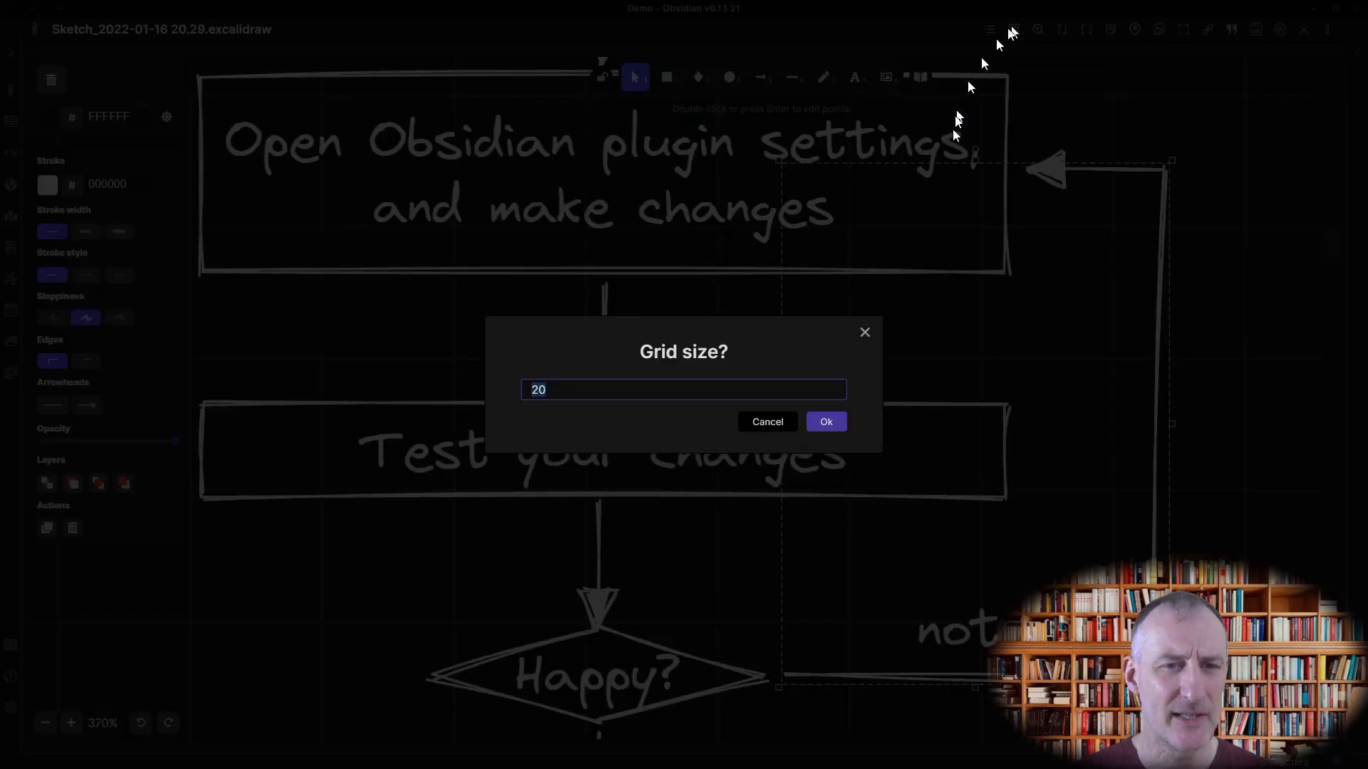
{"action": "type", "text": "10"}
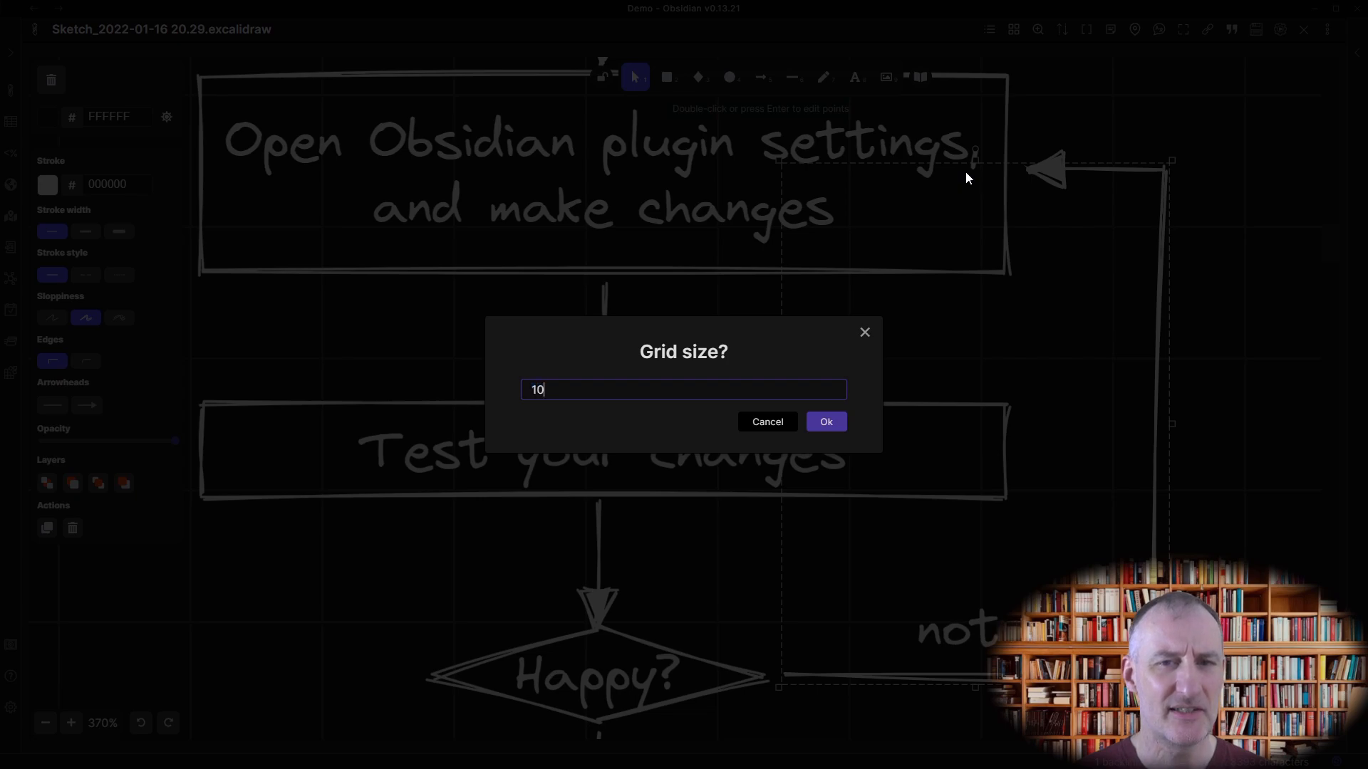
{"action": "key", "text": "Return"}
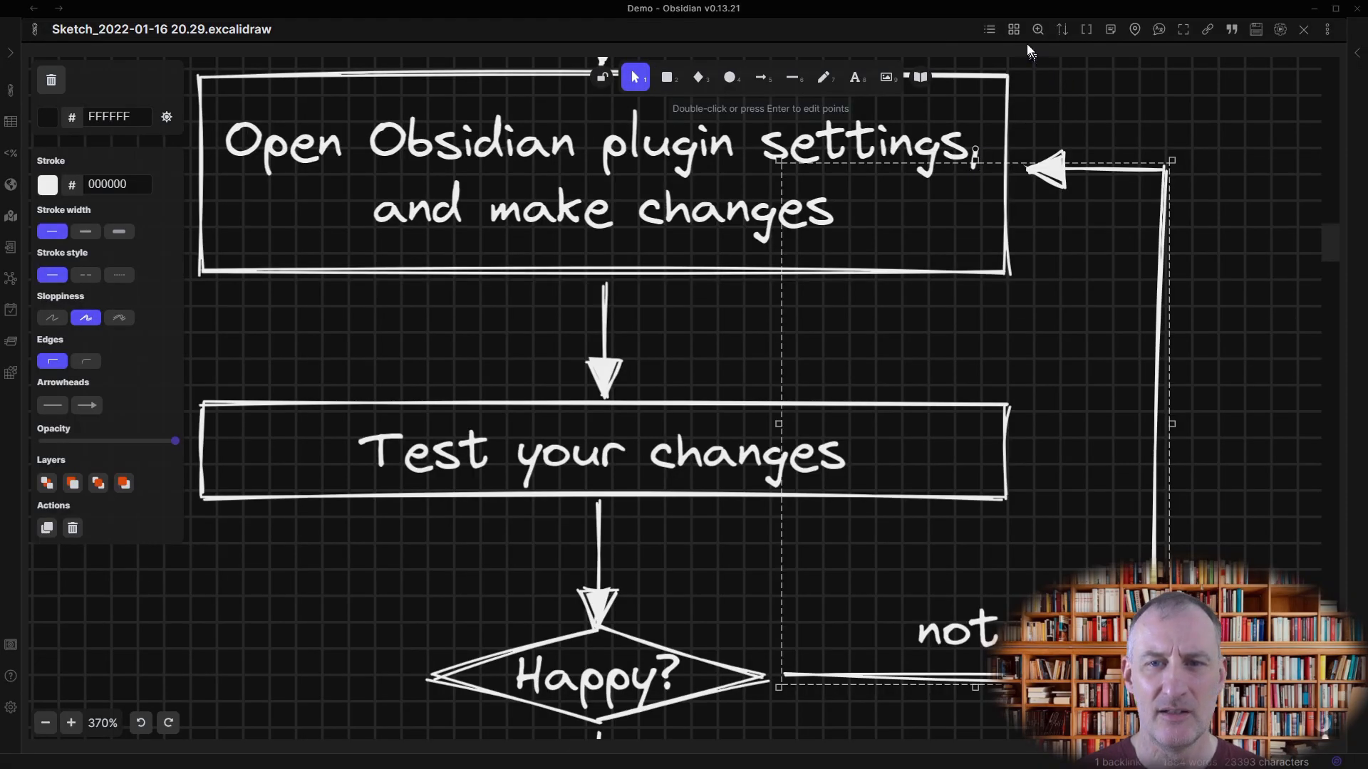
{"action": "right_click", "coordinate": [1089, 89]}
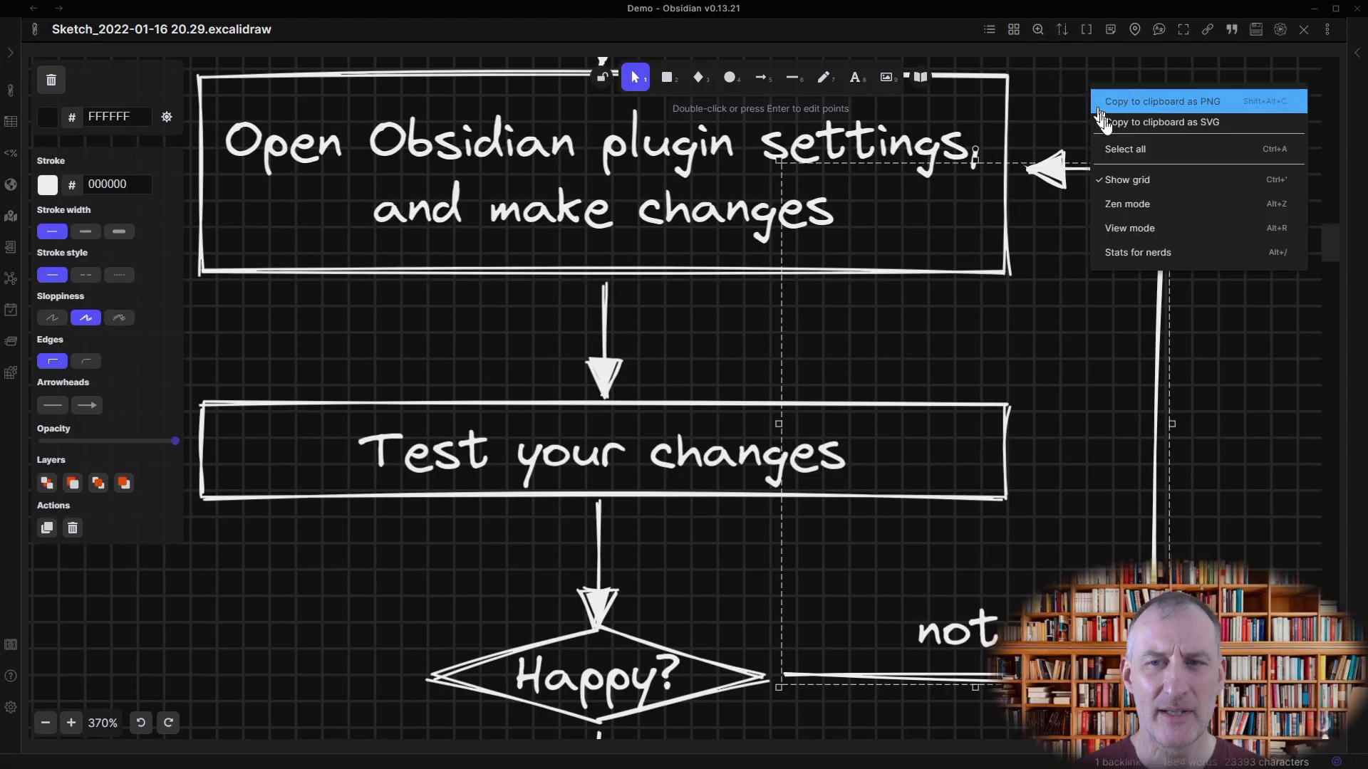
{"action": "left_click", "coordinate": [1129, 183]}
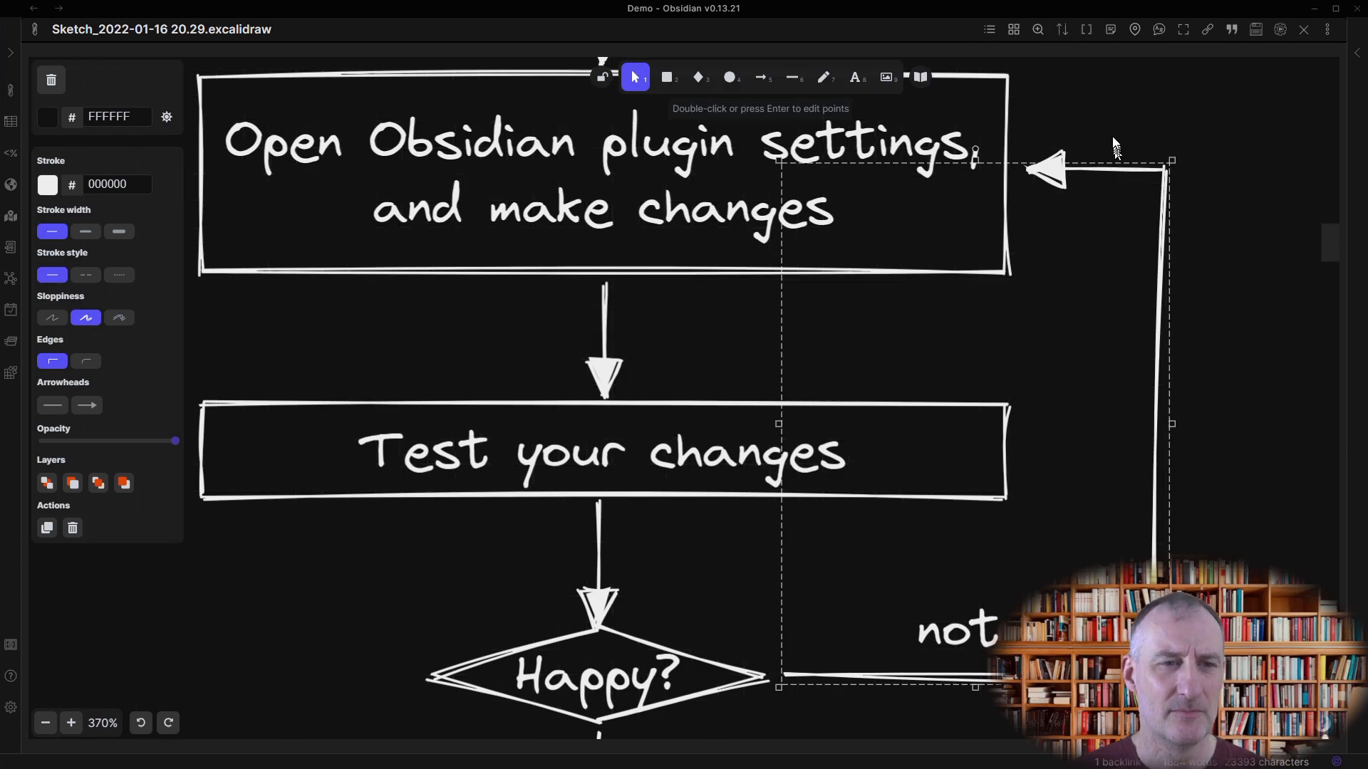
Insert the vault image Fantasy Map of Knowledge.png and position it enlarged on the empty canvas beside the flowchart.
{"action": "left_click", "coordinate": [1251, 394]}
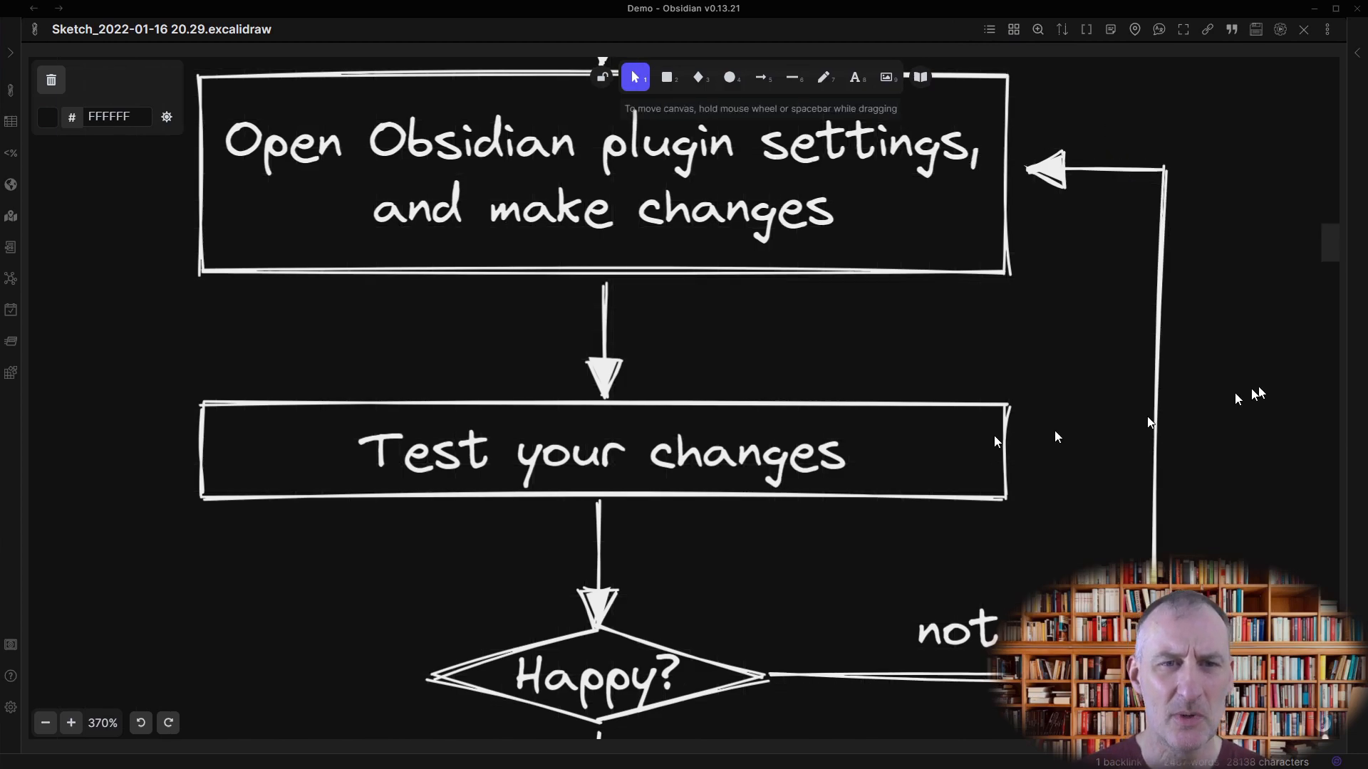
{"action": "scroll", "coordinate": [568, 386], "scroll_direction": "down", "scroll_amount": 12}
{"action": "scroll", "coordinate": [570, 389], "scroll_direction": "down", "scroll_amount": 2}
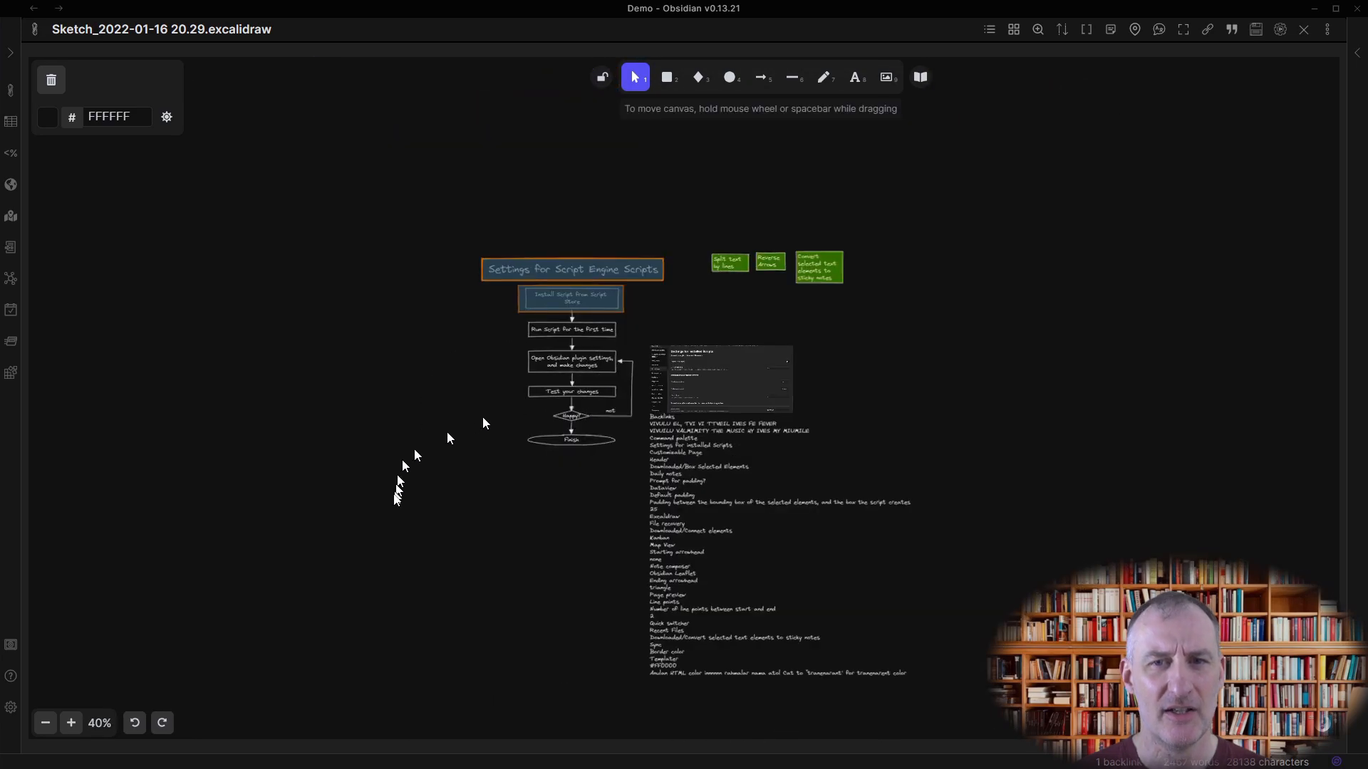
{"action": "left_click_drag", "start_coordinate": [366, 513], "coordinate": [701, 494]}
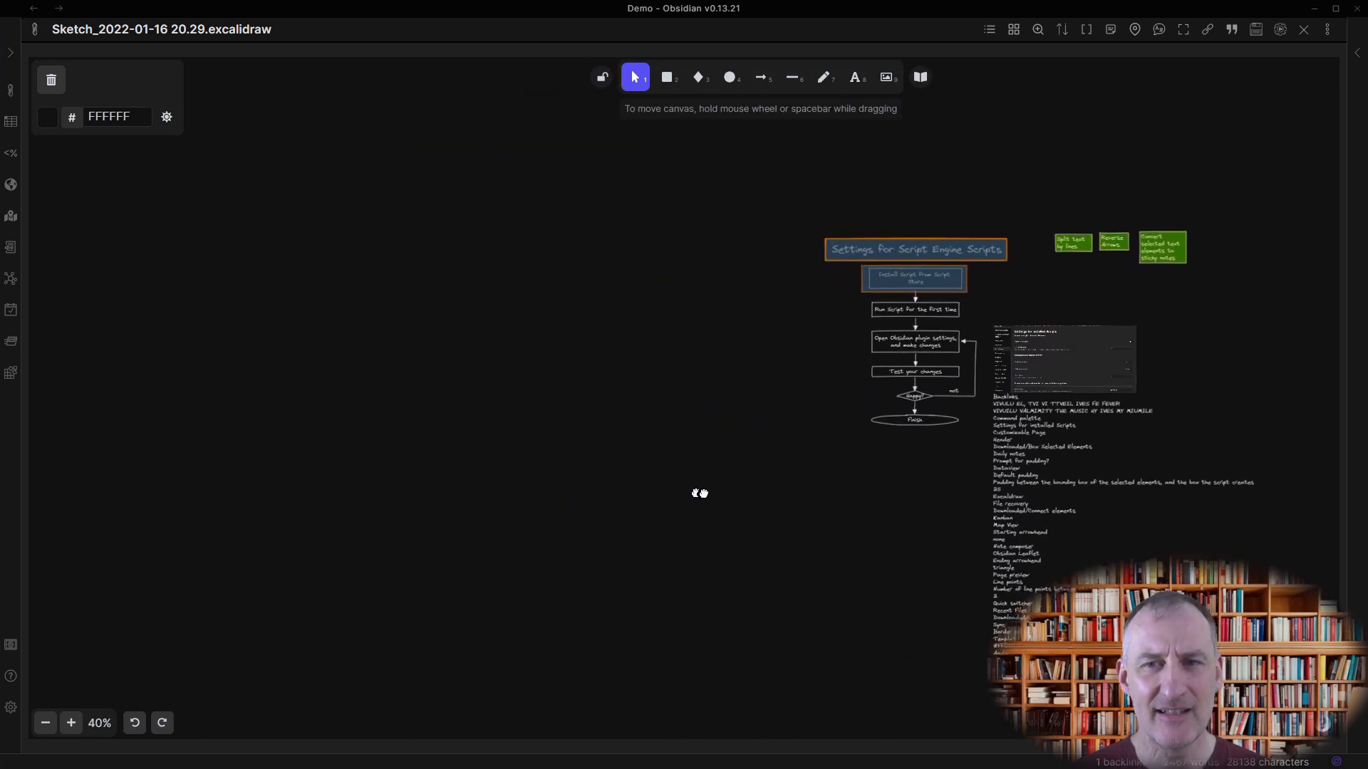
{"action": "key", "text": "ctrl+p"}
{"action": "type", "text": "inser"}
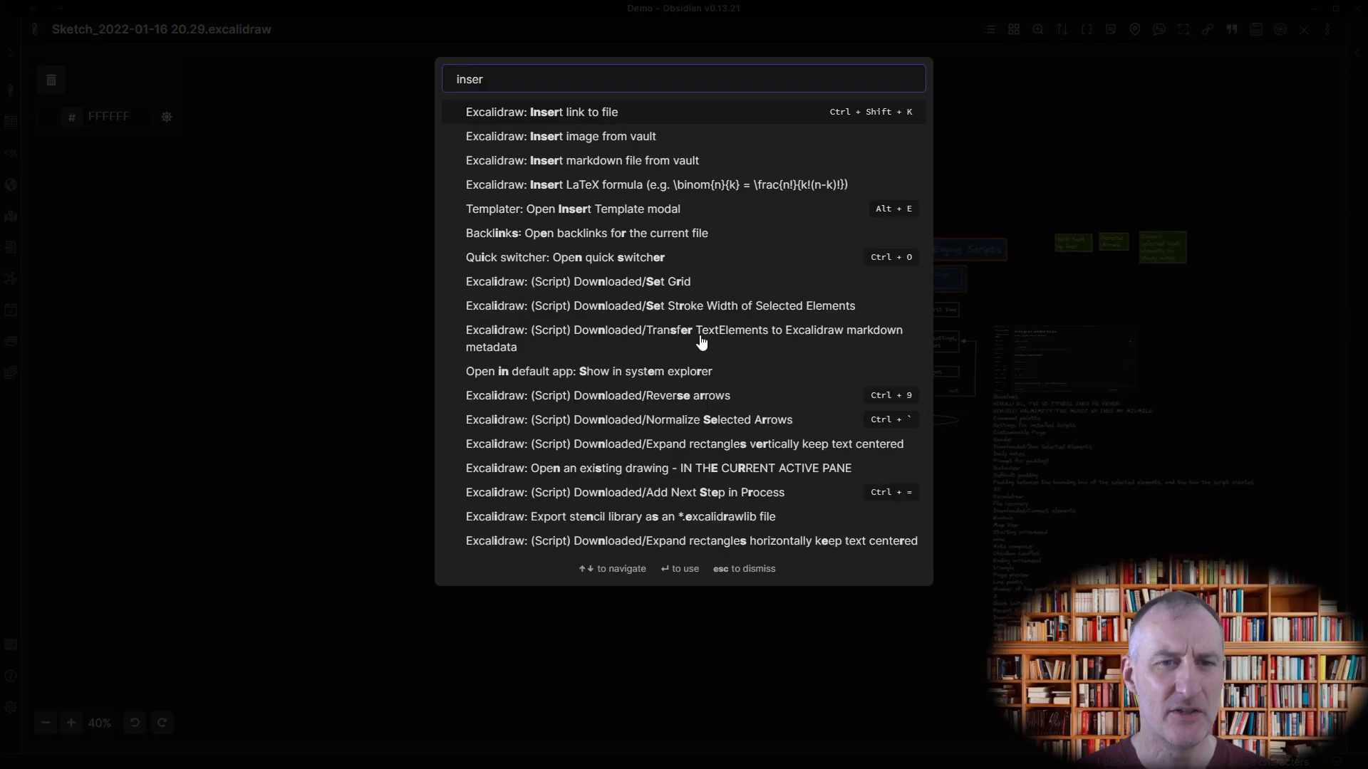
{"action": "key", "text": "Down"}
{"action": "key", "text": "Return"}
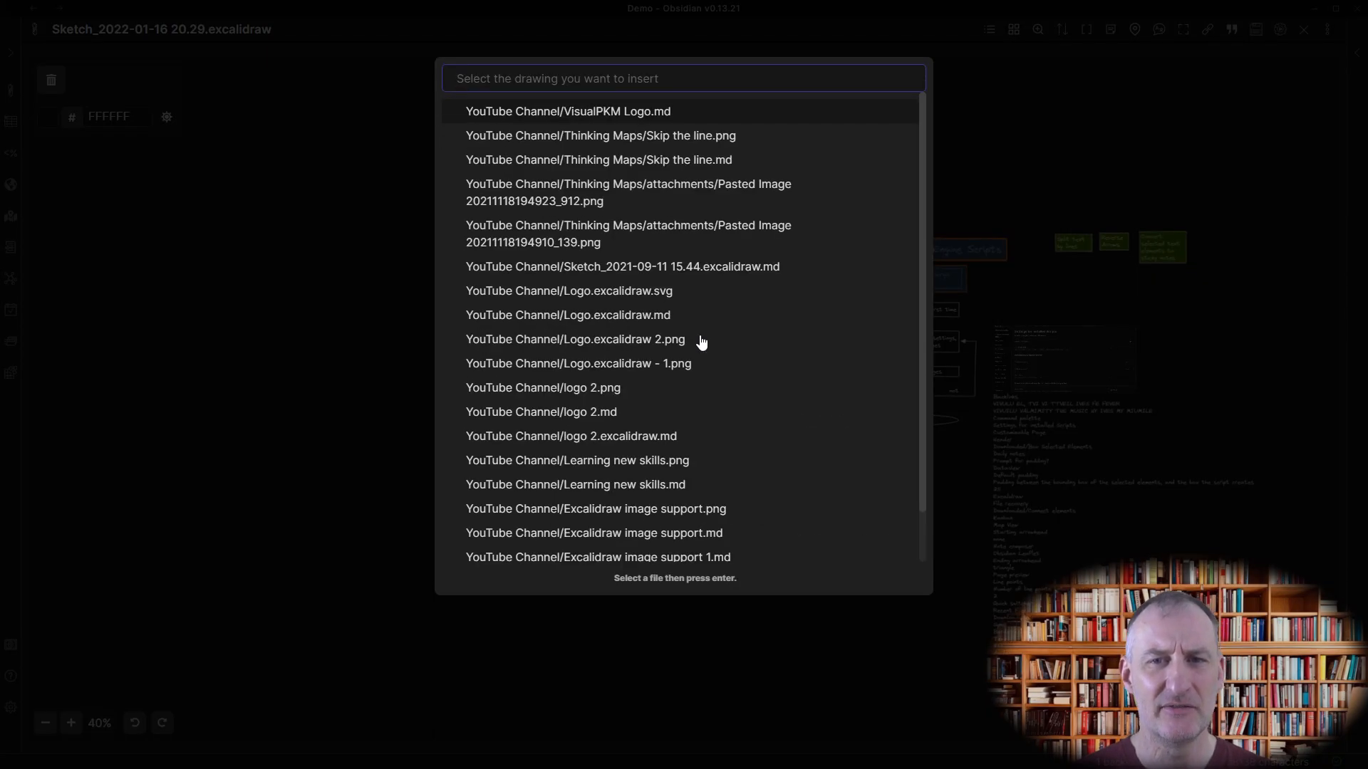
{"action": "type", "text": "fanta"}
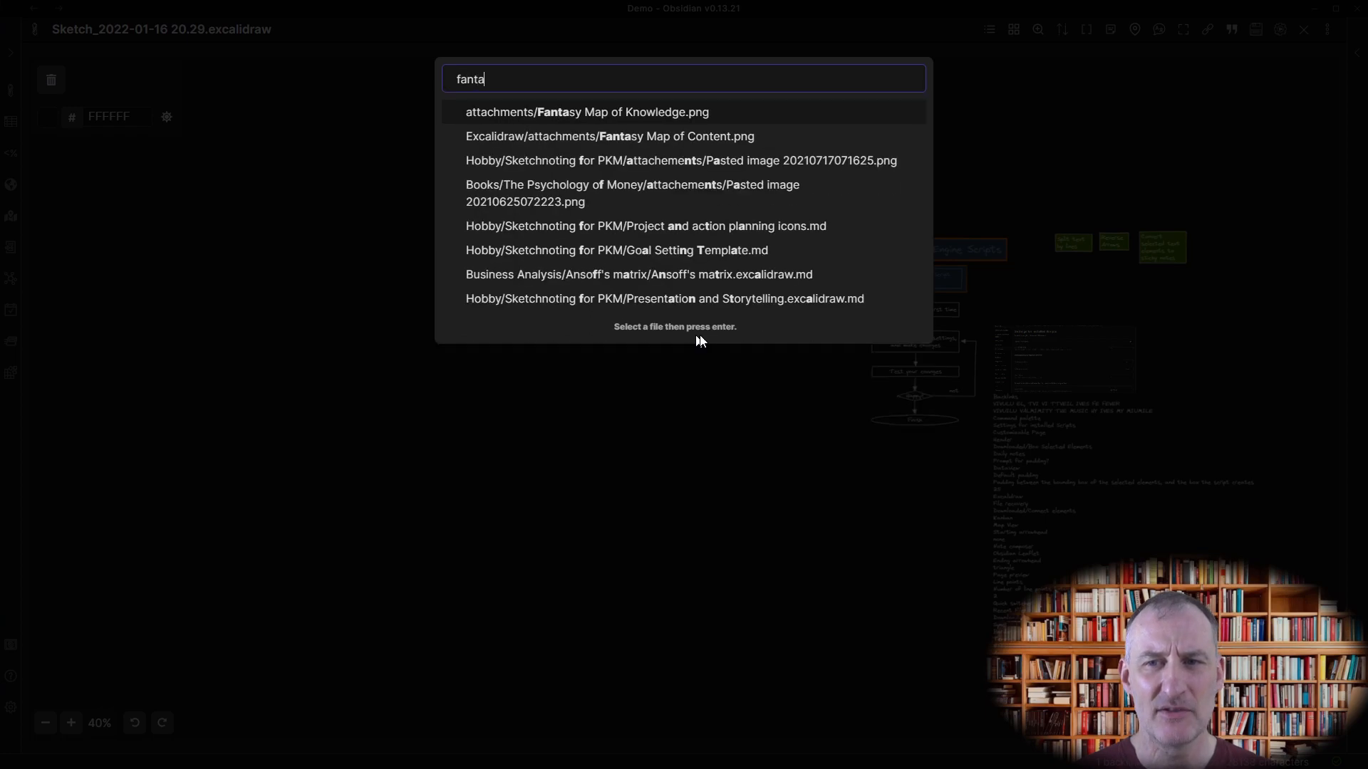
{"action": "key", "text": "Return"}
{"action": "left_click_drag", "start_coordinate": [709, 350], "coordinate": [775, 353]}
{"action": "left_click_drag", "start_coordinate": [690, 379], "coordinate": [271, 572]}
{"action": "scroll", "coordinate": [542, 418], "scroll_direction": "up", "scroll_amount": 6}
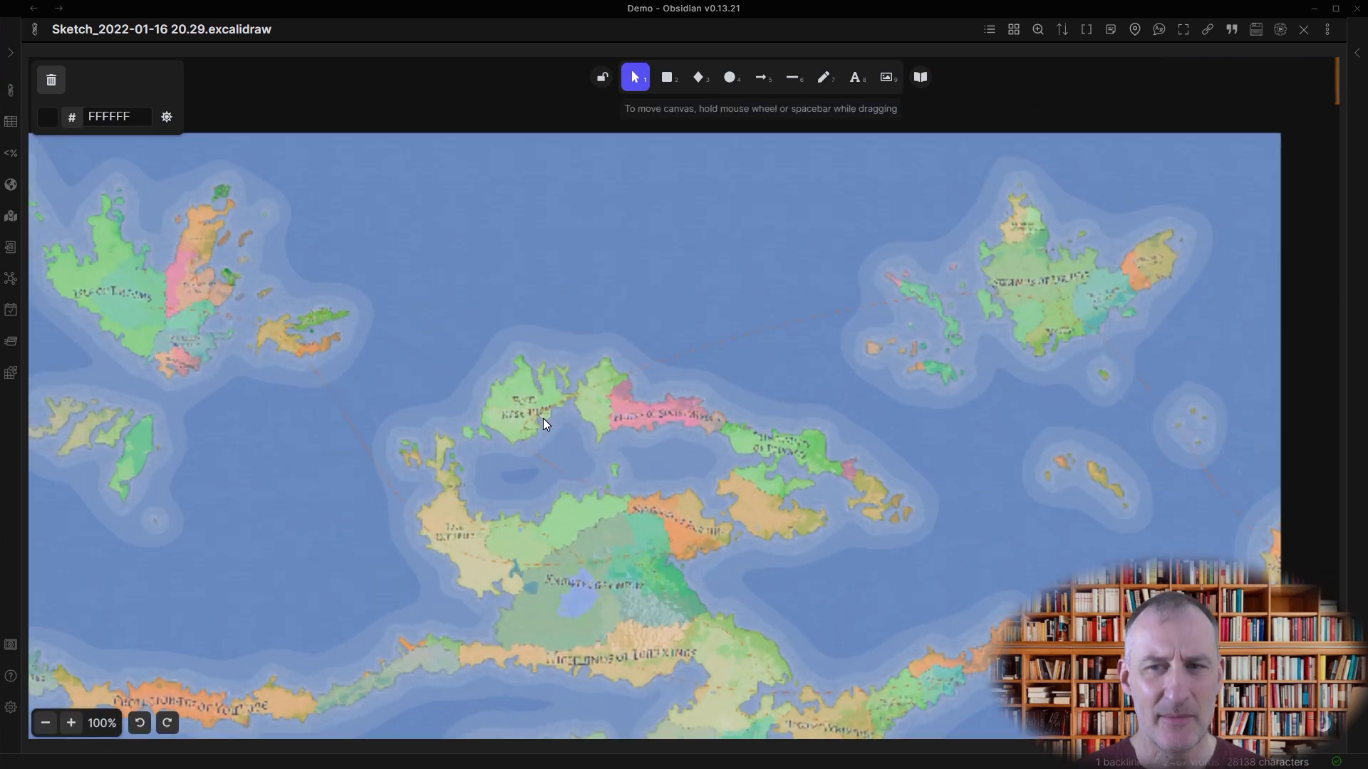
Place the location pin from the personal library on the northern tip of Fort Research on the map.
{"action": "scroll", "coordinate": [543, 418], "scroll_direction": "up", "scroll_amount": 6}
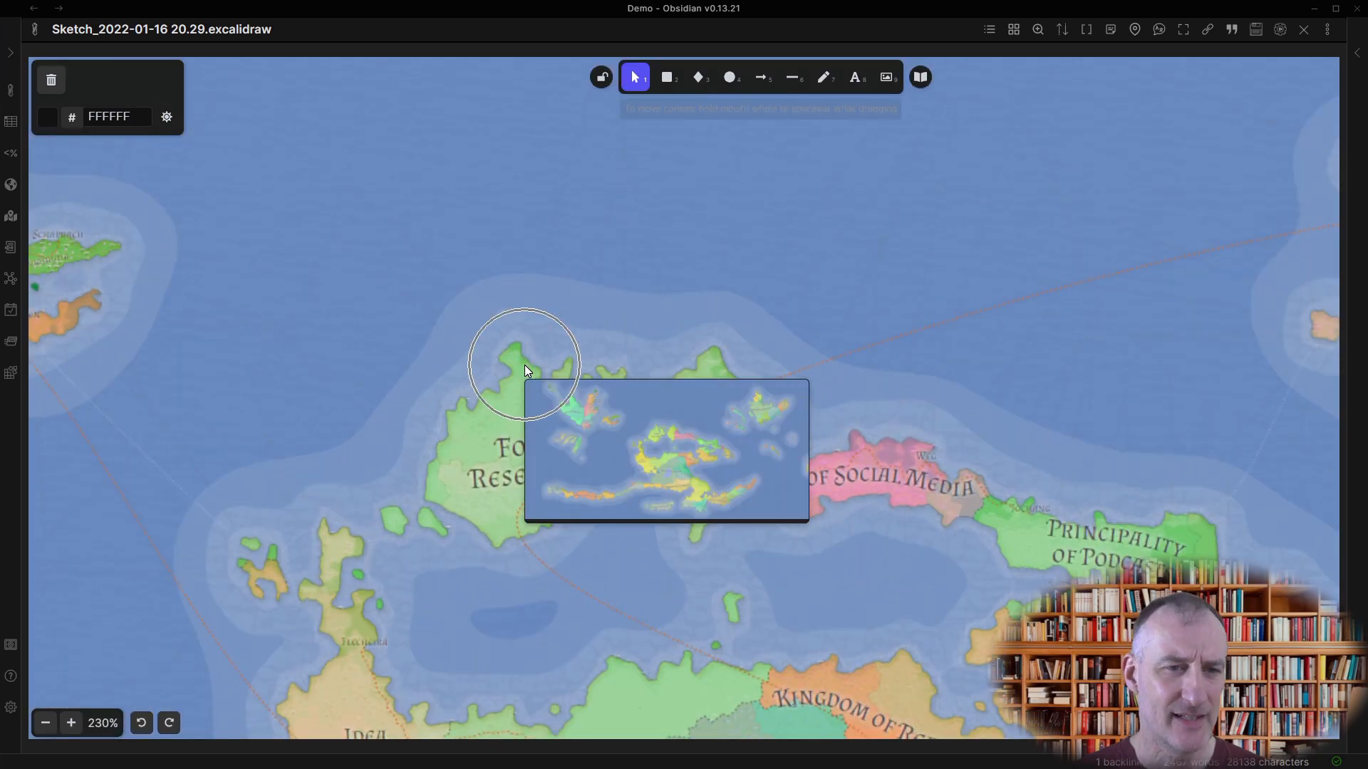
{"action": "left_click", "coordinate": [524, 365]}
{"action": "left_click", "coordinate": [921, 79]}
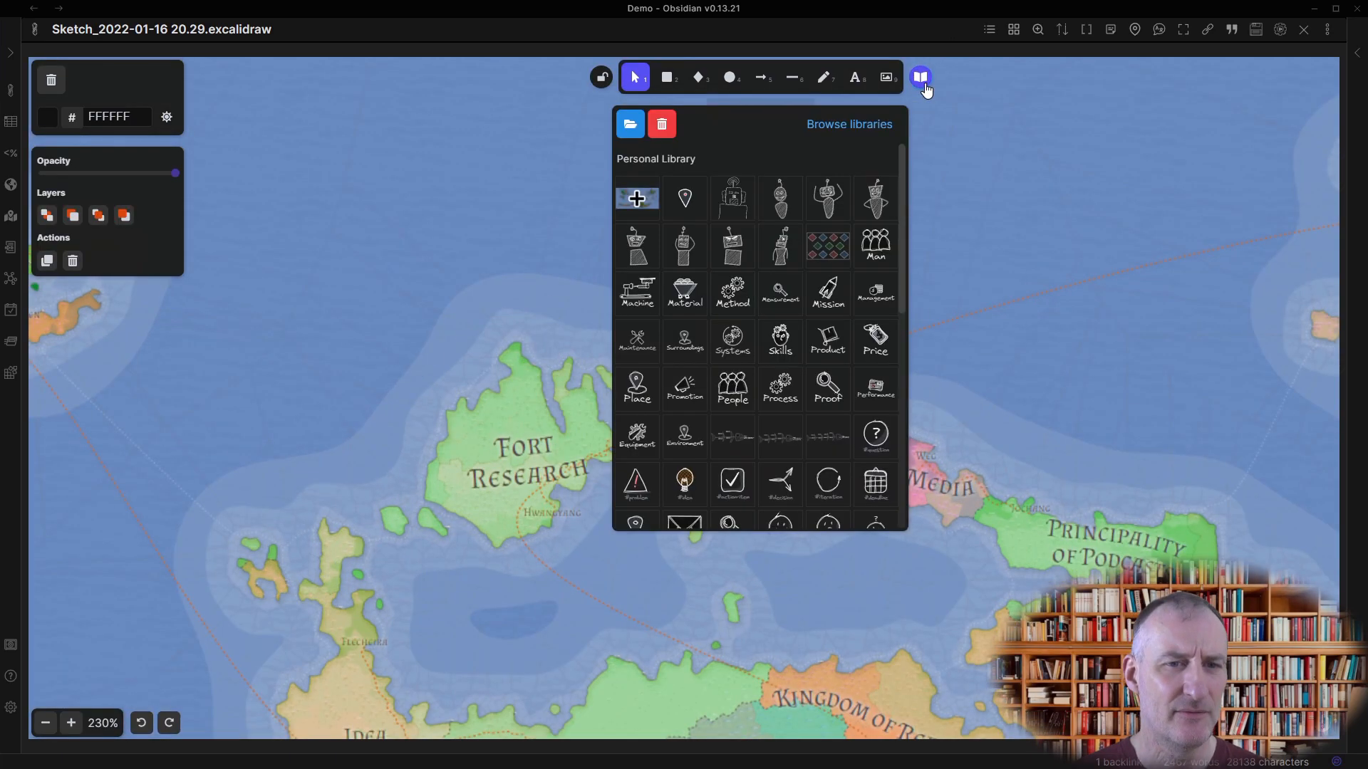
{"action": "left_click_drag", "start_coordinate": [677, 212], "coordinate": [512, 330]}
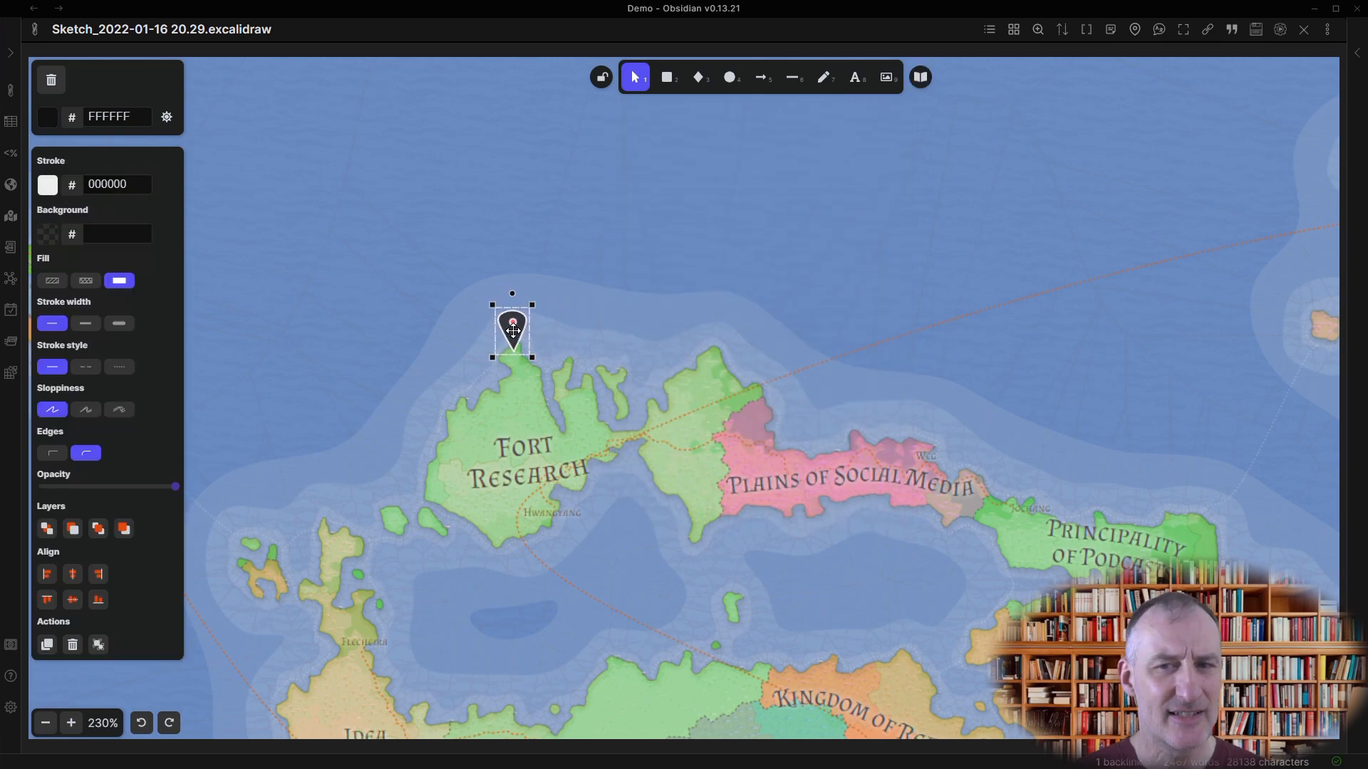
Link the map pin to the Porter's Five Forces note and close the note pane that opens.
{"action": "left_click", "coordinate": [1136, 32]}
{"action": "type", "text": "porters"}
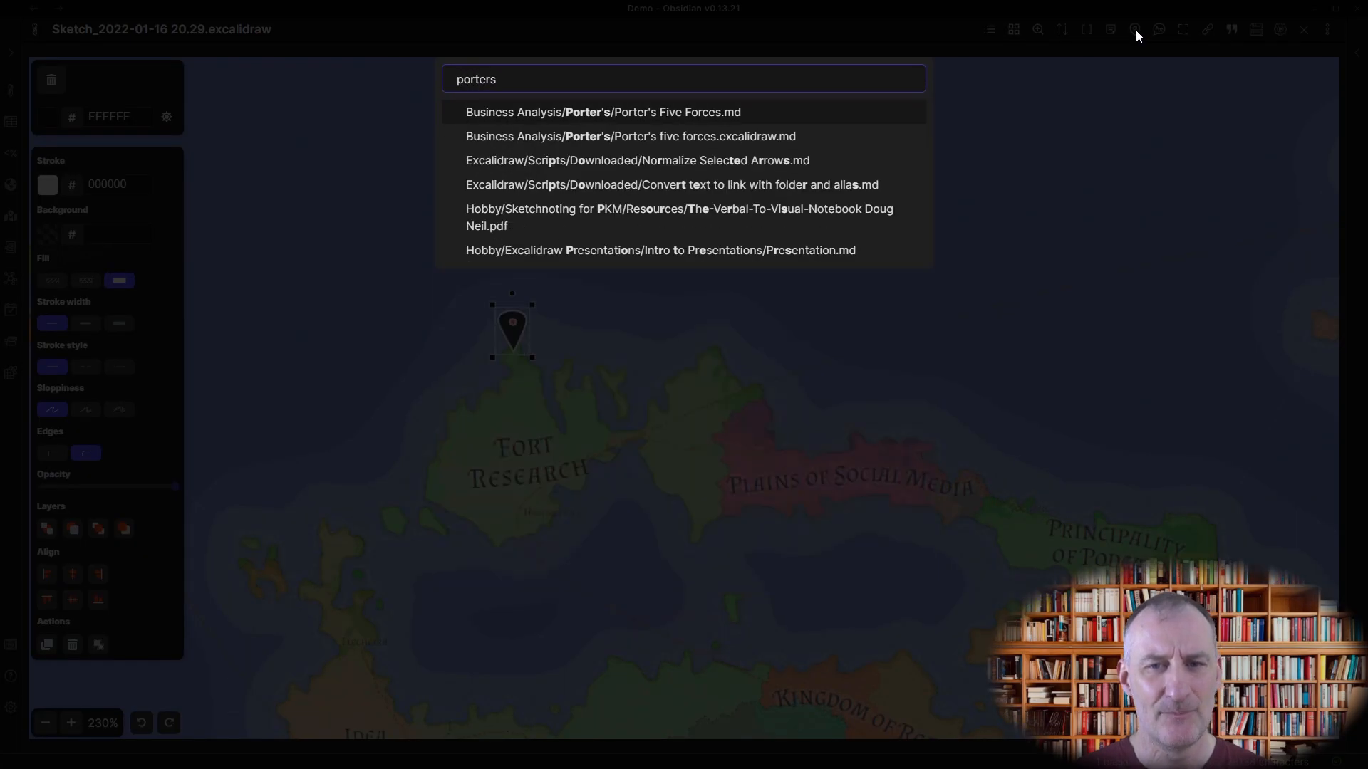
{"action": "key", "text": "Return"}
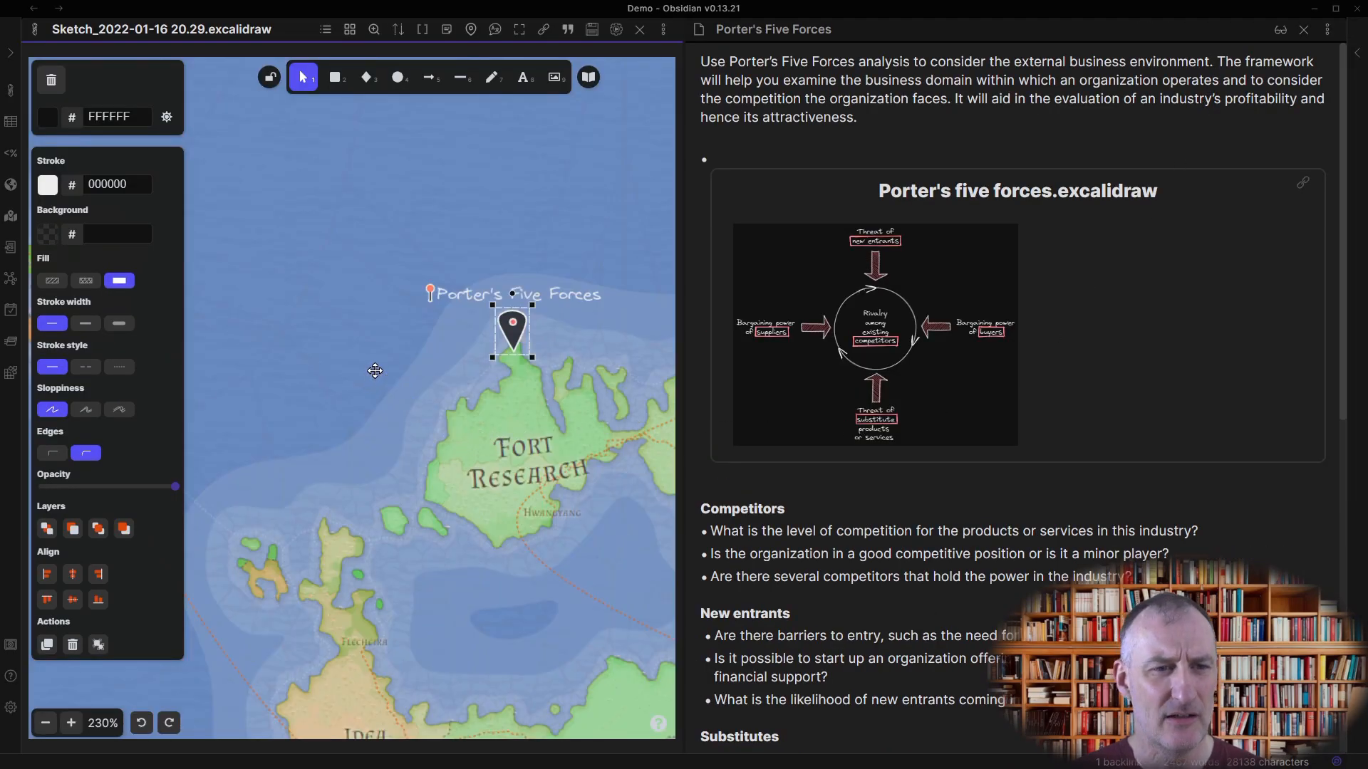
{"action": "left_click", "coordinate": [374, 370]}
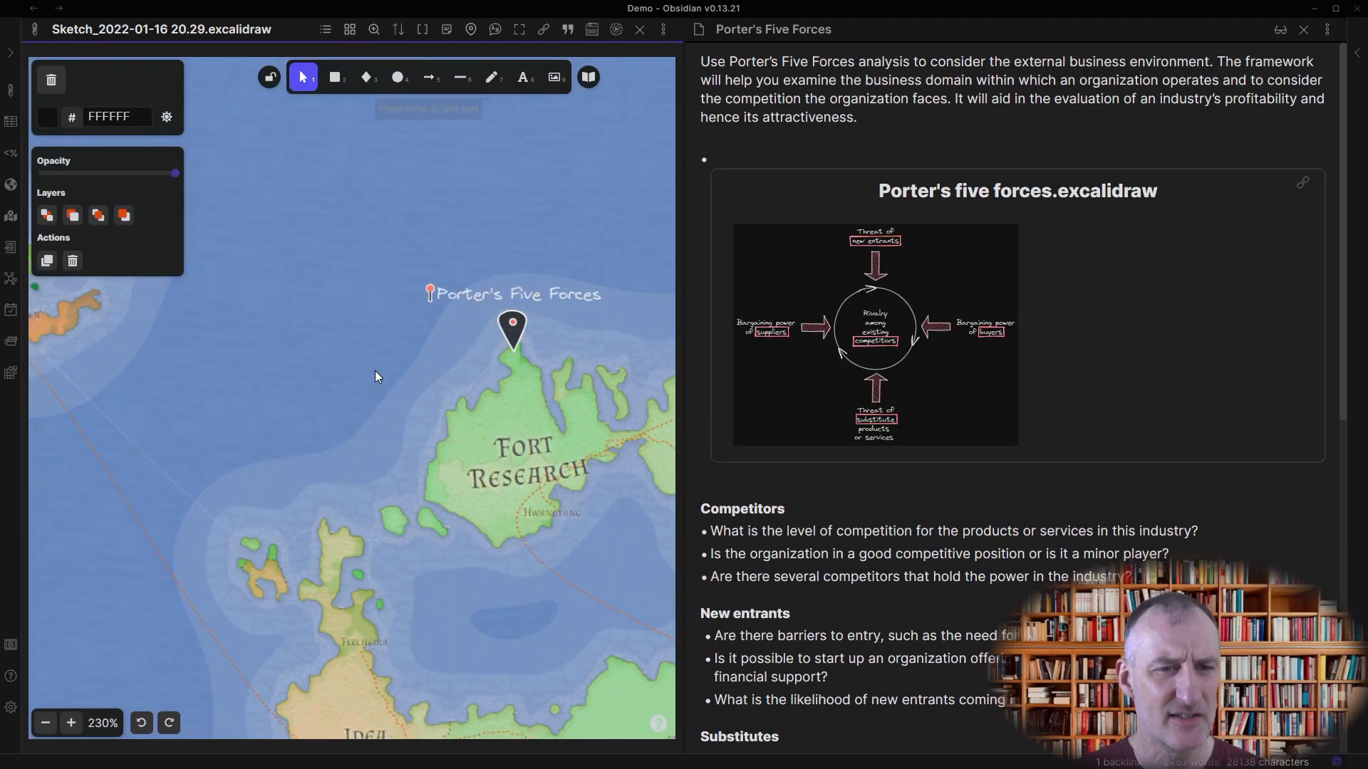
{"action": "scroll", "coordinate": [374, 371], "scroll_direction": "down", "scroll_amount": 6}
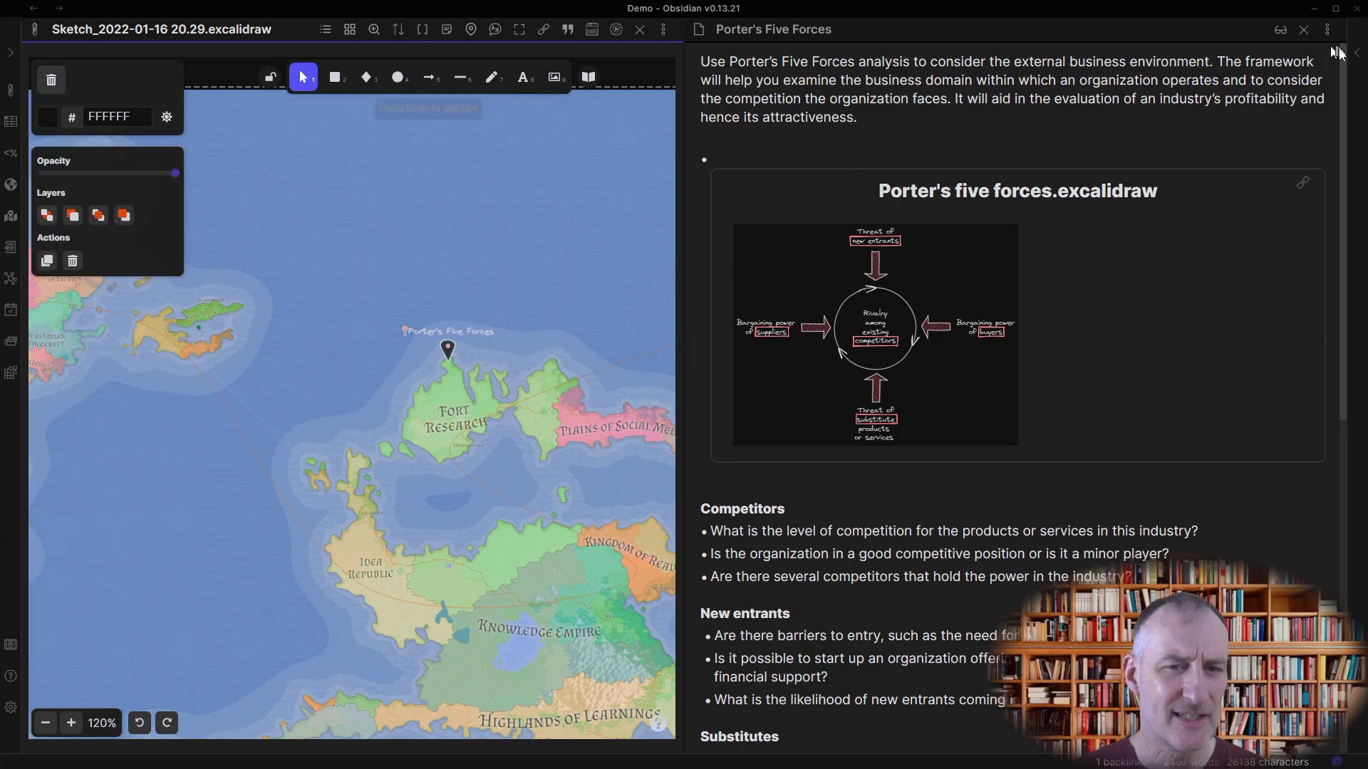
{"action": "left_click", "coordinate": [1304, 32]}
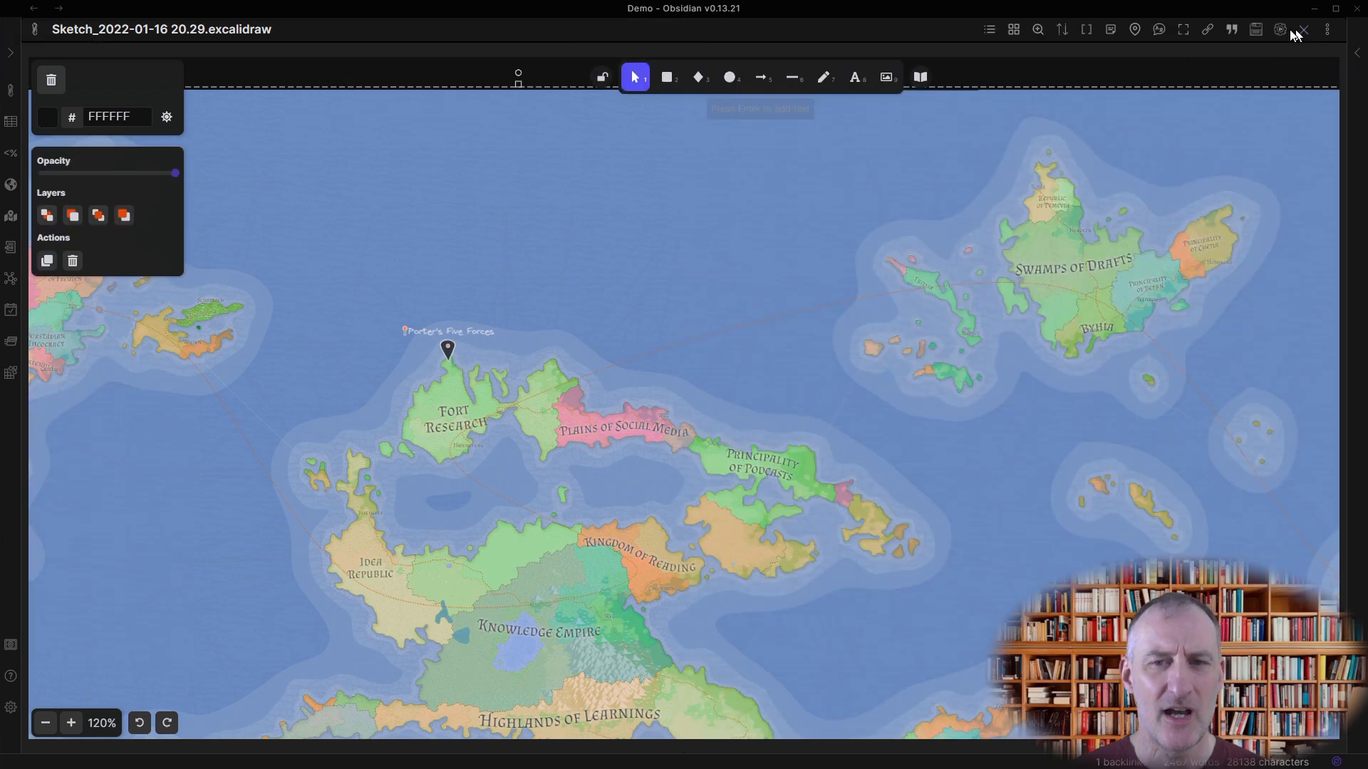
Add the robot figure from the personal library at a small size beside the flowchart's "Happy?" diamond.
{"action": "scroll", "coordinate": [581, 351], "scroll_direction": "down", "scroll_amount": 4}
{"action": "scroll", "coordinate": [581, 352], "scroll_direction": "down", "scroll_amount": 3}
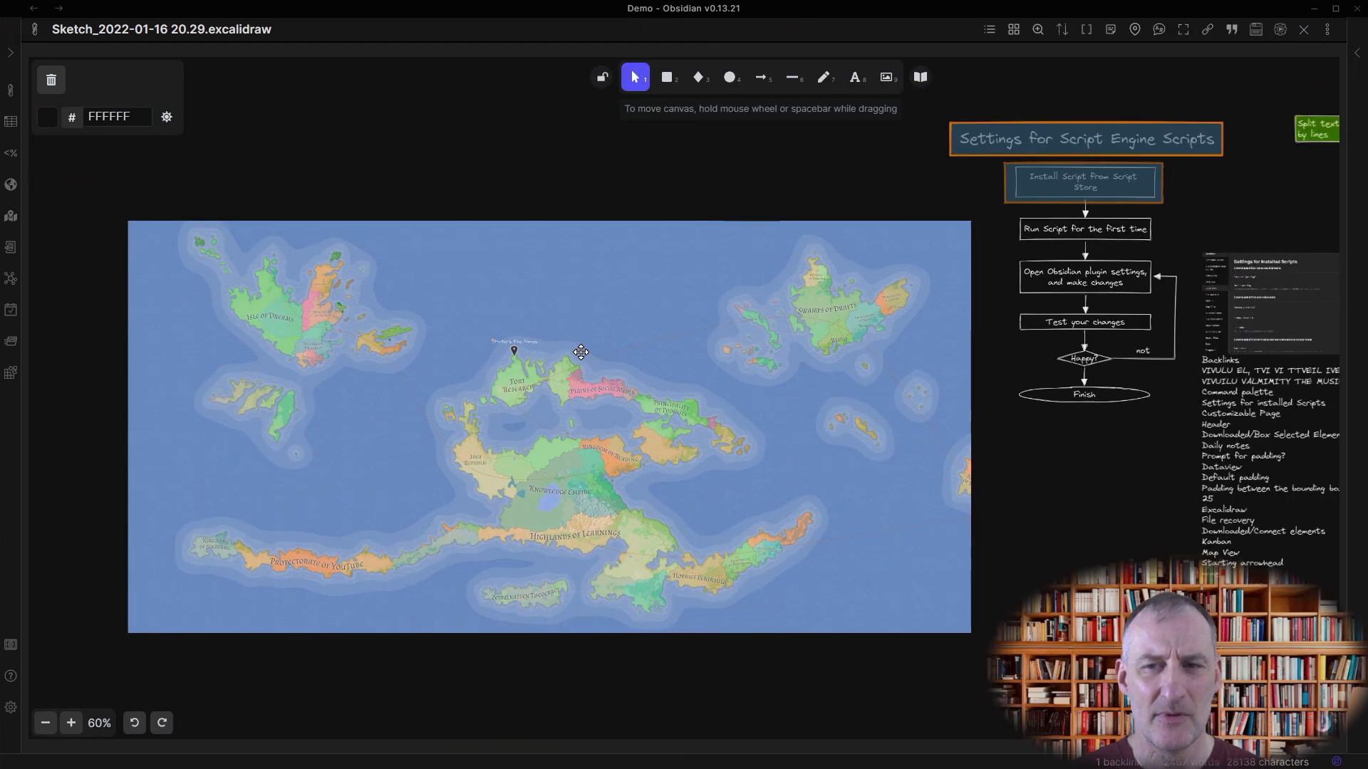
{"action": "left_click", "coordinate": [577, 356]}
{"action": "scroll", "coordinate": [573, 363], "scroll_direction": "down", "scroll_amount": 2}
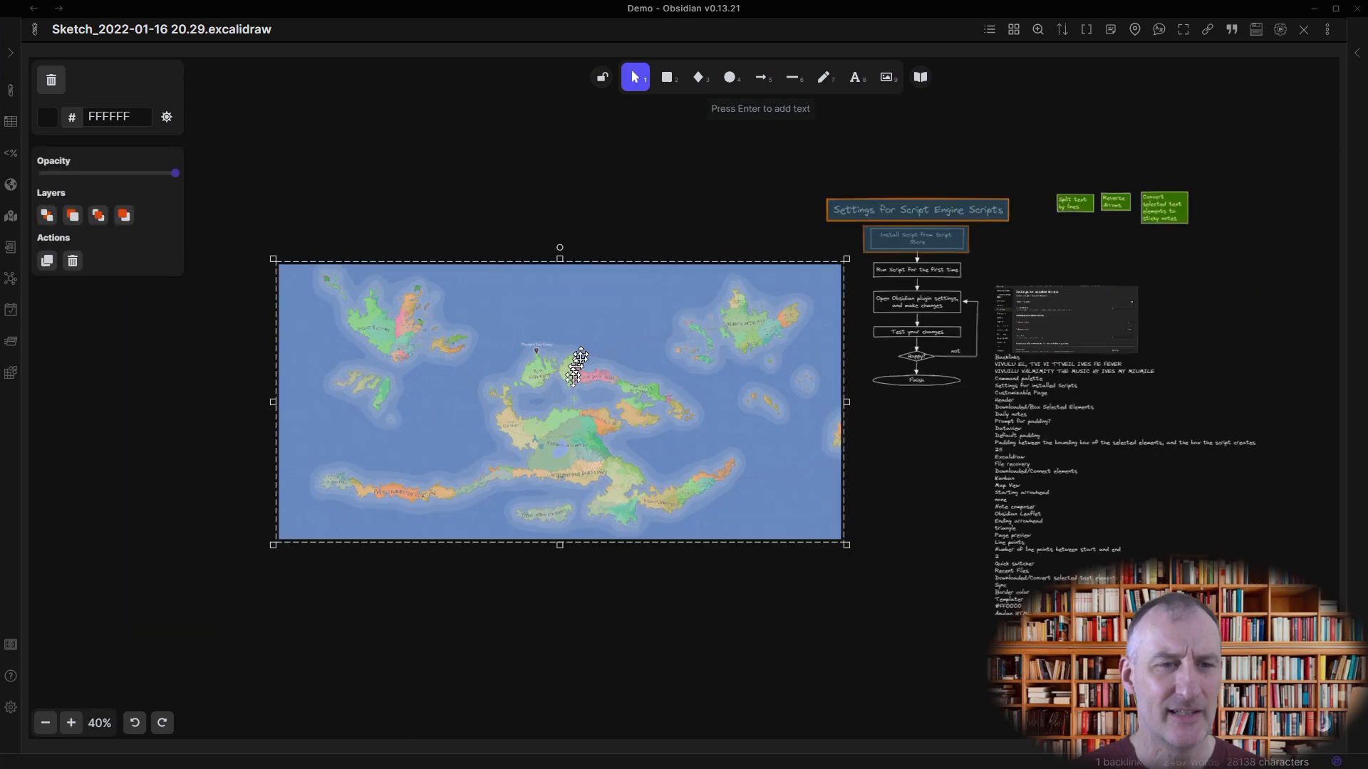
{"action": "left_click", "coordinate": [926, 451]}
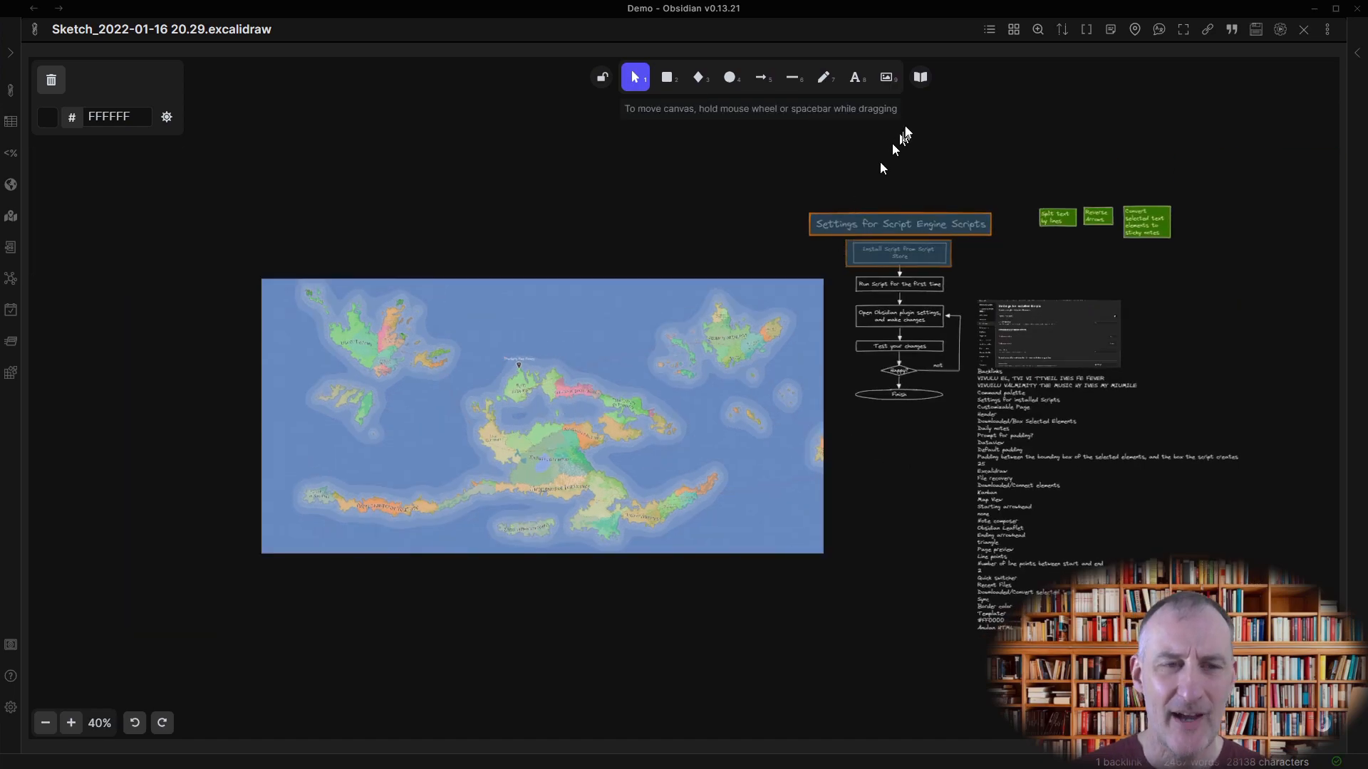
{"action": "left_click", "coordinate": [921, 77]}
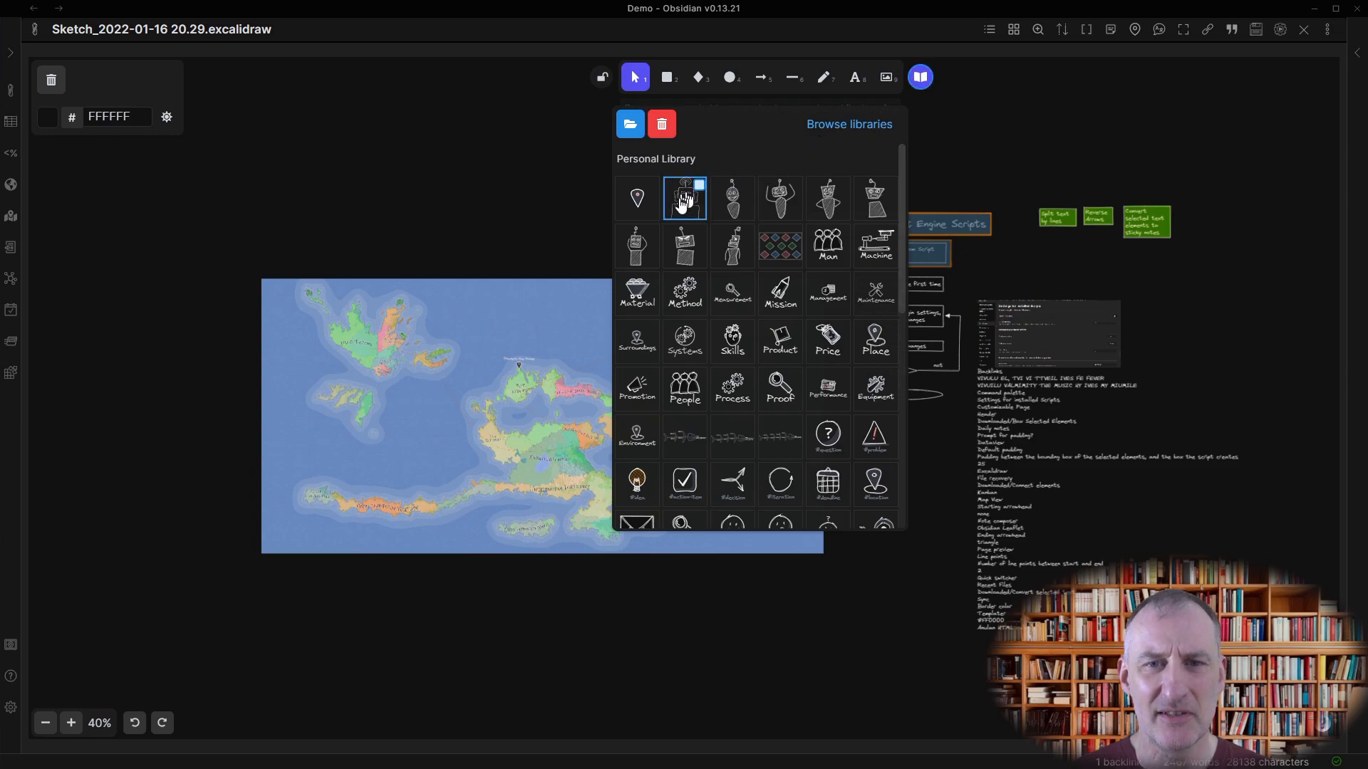
{"action": "left_click", "coordinate": [685, 198]}
{"action": "mouse_move", "coordinate": [610, 290]}
{"action": "left_mouse_down"}
{"action": "mouse_move", "coordinate": [735, 465]}
{"action": "mouse_move", "coordinate": [766, 483]}
{"action": "mouse_move", "coordinate": [860, 379]}
{"action": "left_mouse_up"}
{"action": "scroll", "coordinate": [861, 376], "scroll_direction": "up", "scroll_amount": 7}
{"action": "scroll", "coordinate": [881, 363], "scroll_direction": "up", "scroll_amount": 10}
Set the robot figure's stroke width to 0.5 with the Set Stroke Width of Selected Elements script.
{"action": "left_click", "coordinate": [881, 363]}
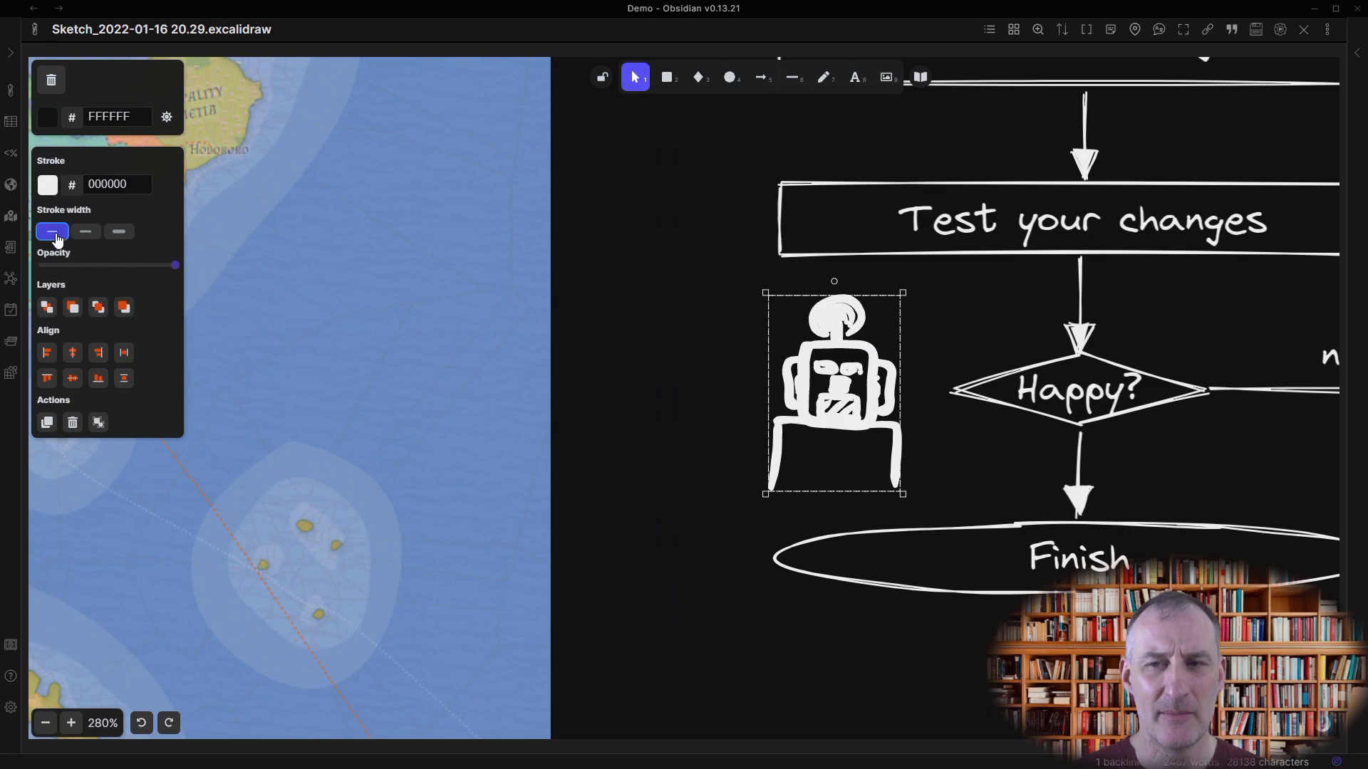
{"action": "key", "text": "ctrl+p"}
{"action": "type", "text": "strr"}
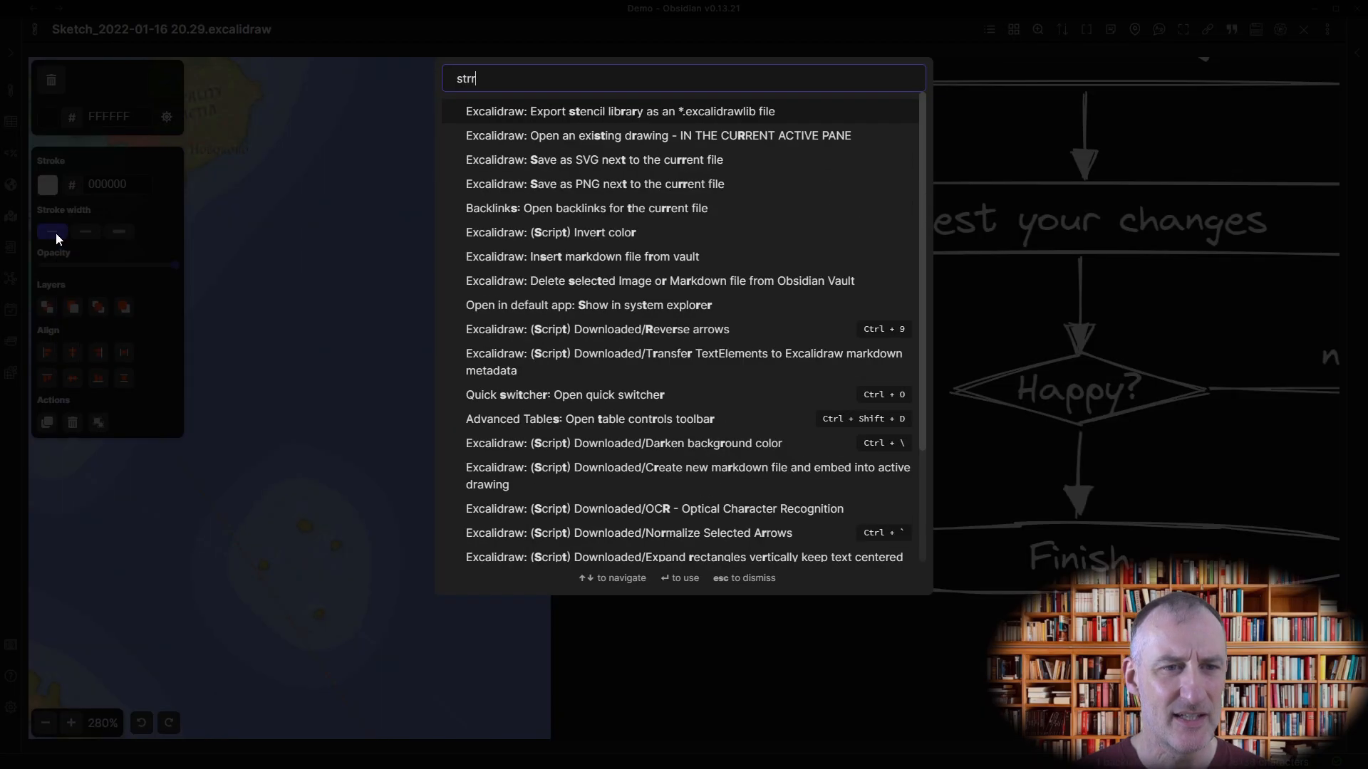
{"action": "type", "text": "ok"}
{"action": "key", "text": "BackSpace"}
{"action": "key", "text": "BackSpace"}
{"action": "key", "text": "BackSpace"}
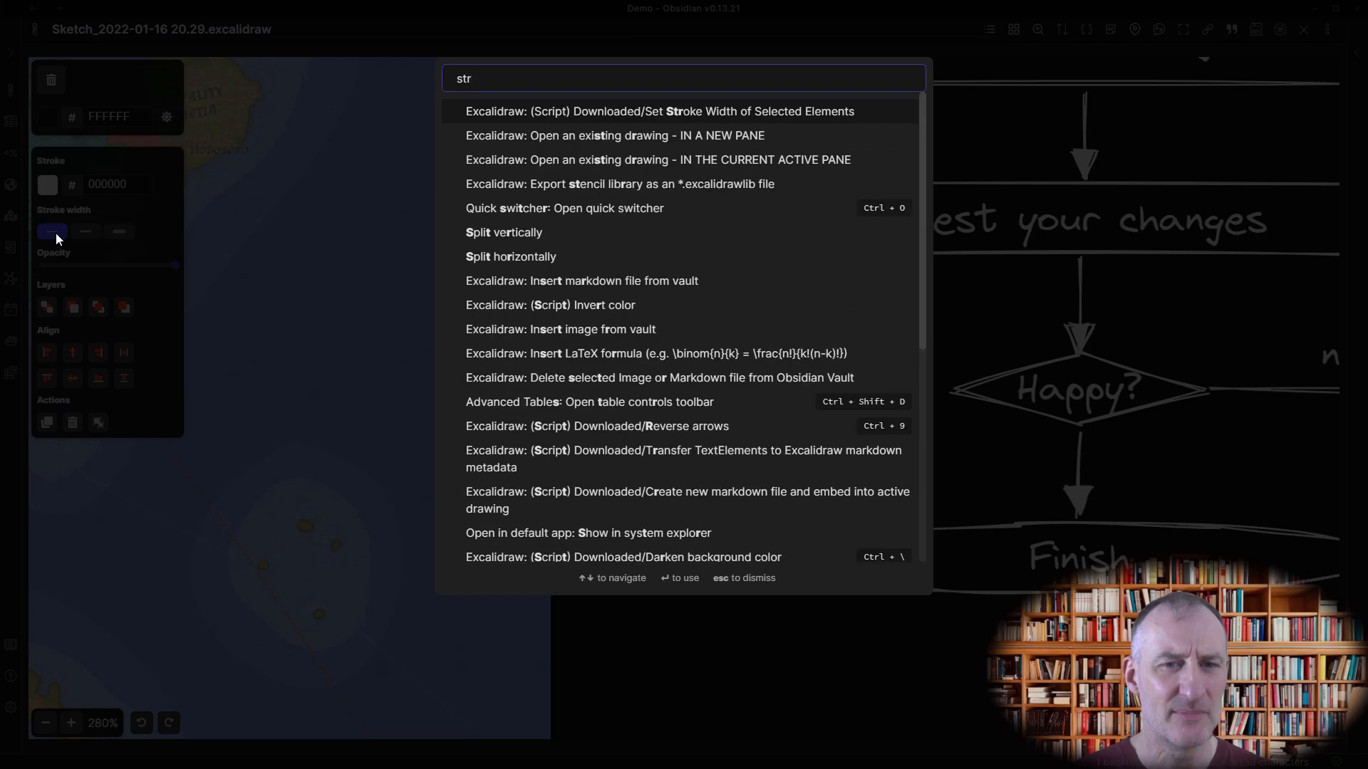
{"action": "type", "text": "oke"}
{"action": "key", "text": "Return"}
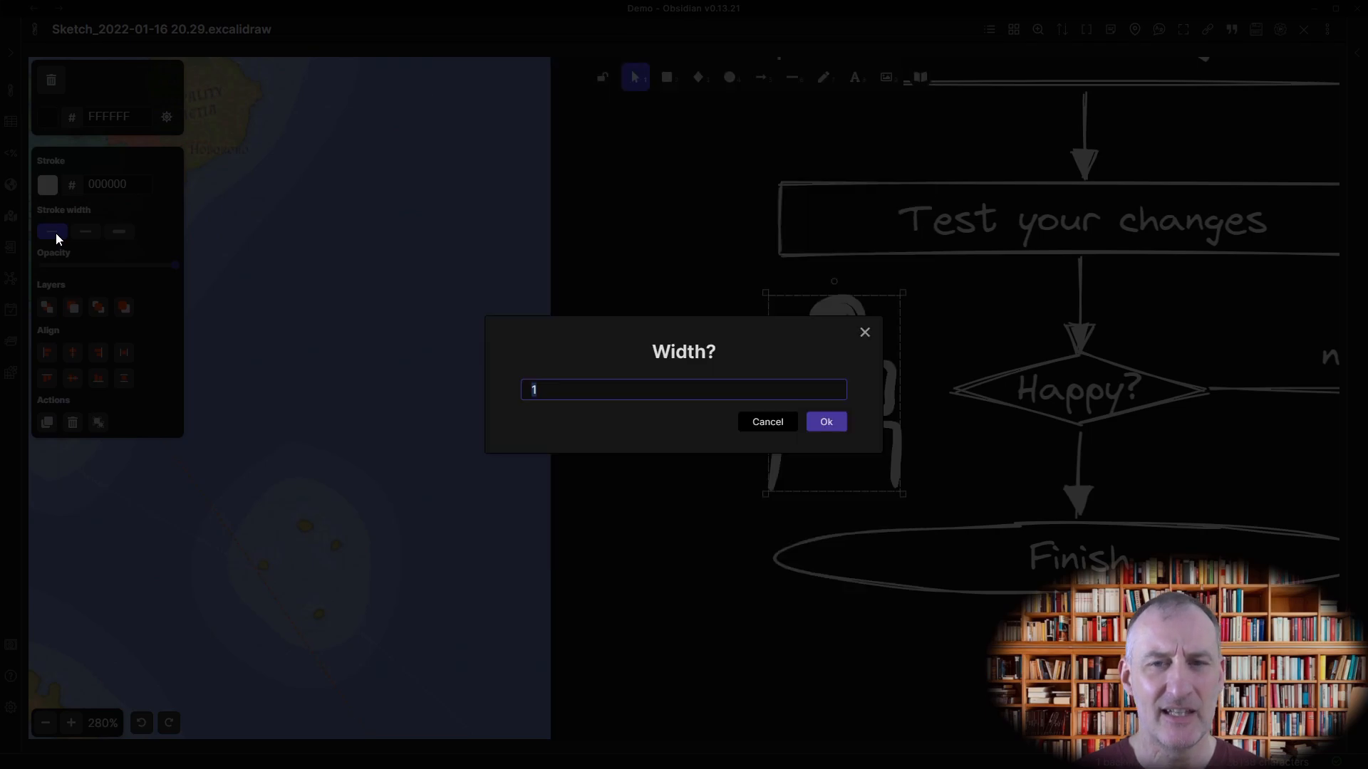
{"action": "type", "text": "0.5"}
{"action": "key", "text": "Return"}
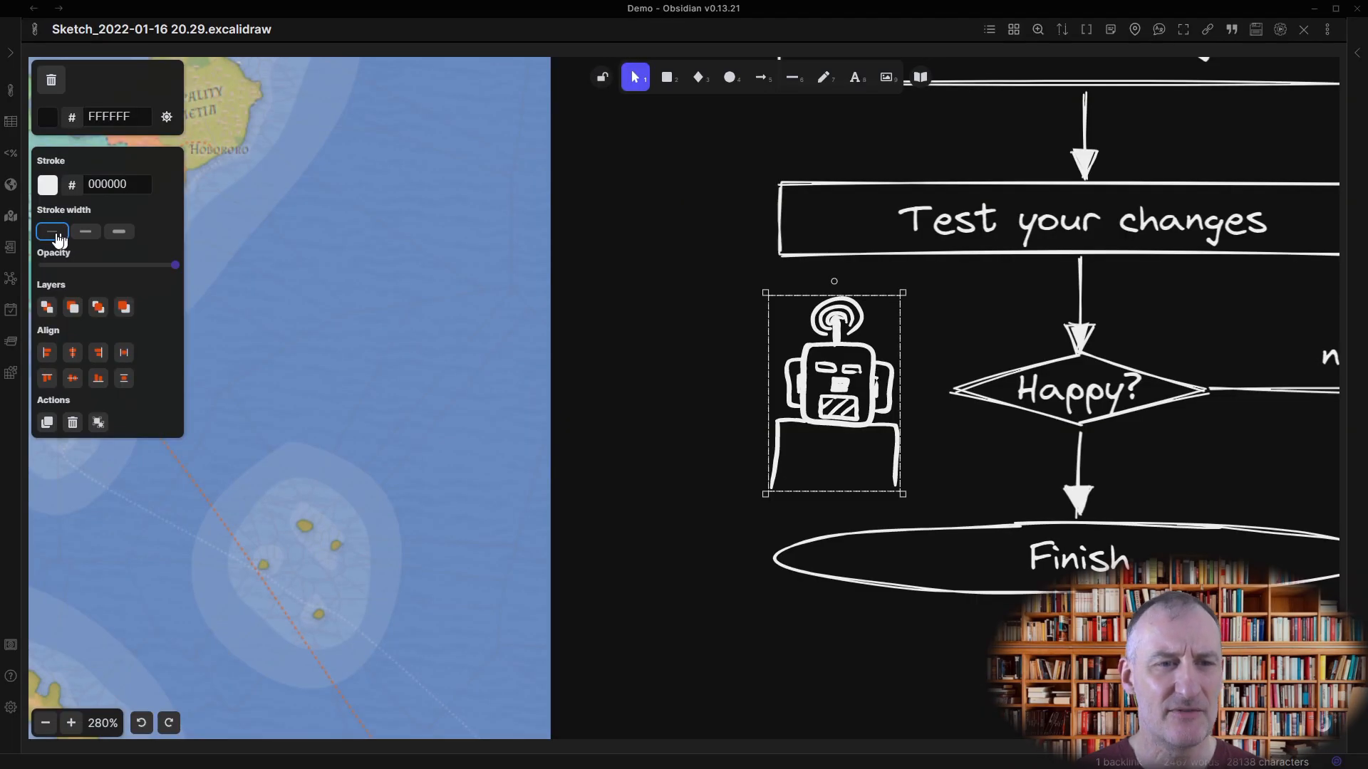
{"action": "left_click", "coordinate": [734, 667]}
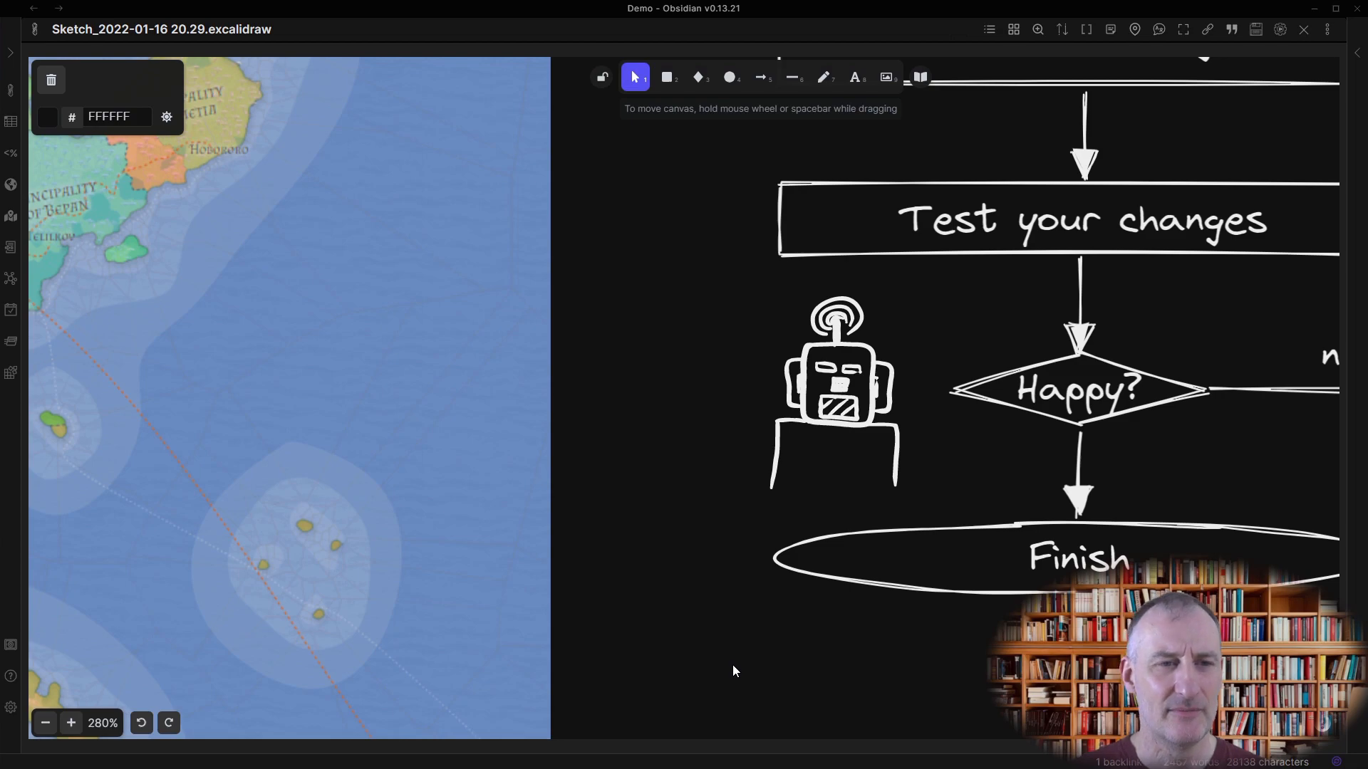
Create a markdown file named Demo table embedded in the drawing below the flowchart with the new-markdown-file script.
{"action": "scroll", "coordinate": [540, 370], "scroll_direction": "right", "scroll_amount": 2}
{"action": "scroll", "coordinate": [569, 434], "scroll_direction": "down", "scroll_amount": 20}
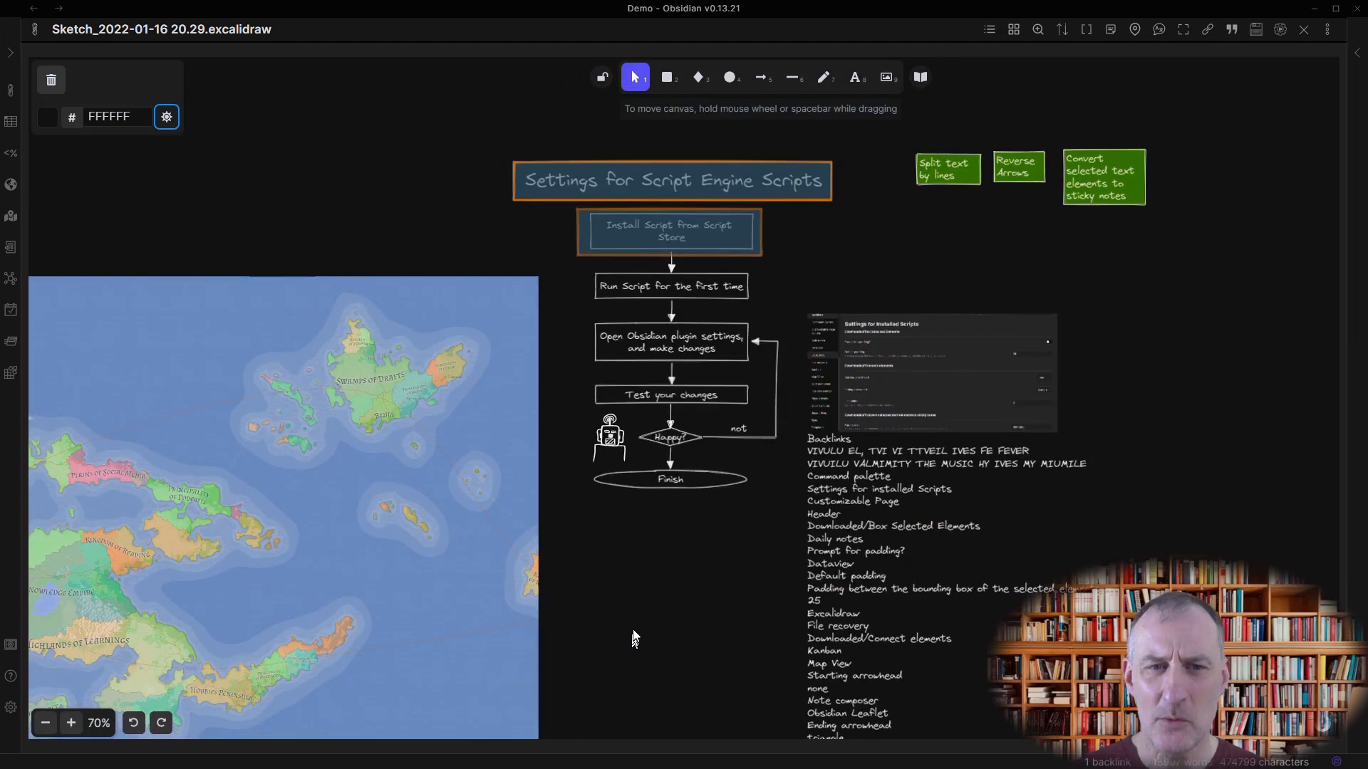
{"action": "left_click_drag", "start_coordinate": [622, 605], "coordinate": [598, 423]}
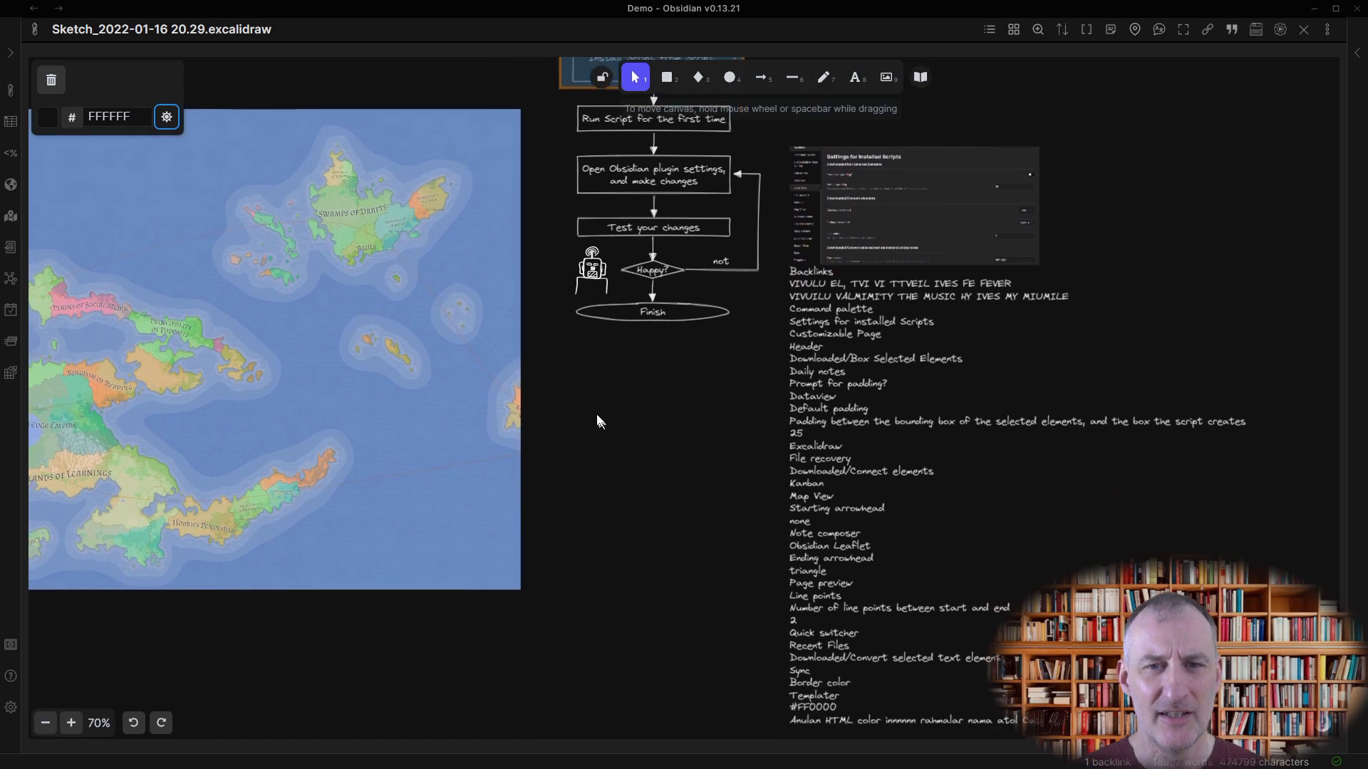
{"action": "key", "text": "ctrl+p"}
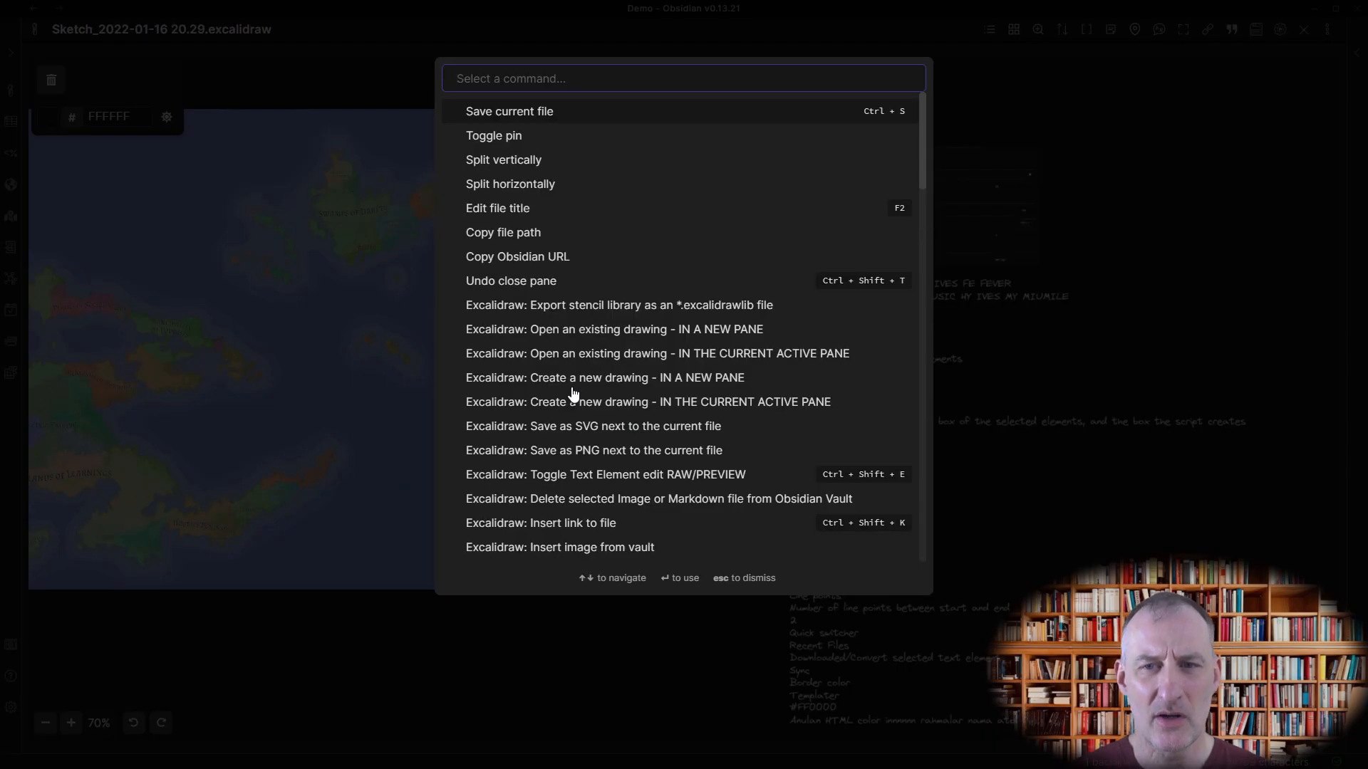
{"action": "type", "text": "markd"}
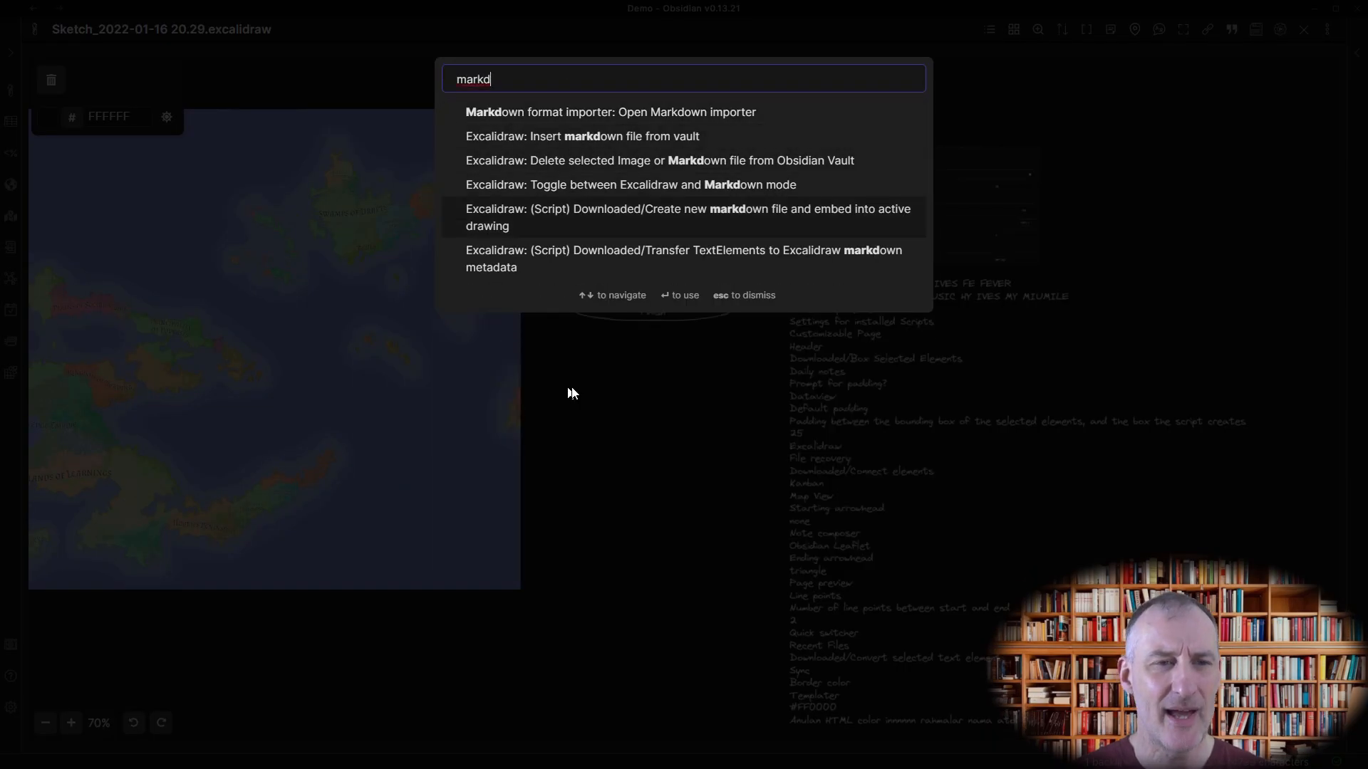
{"action": "key", "text": "Return"}
{"action": "type", "text": "Demo"}
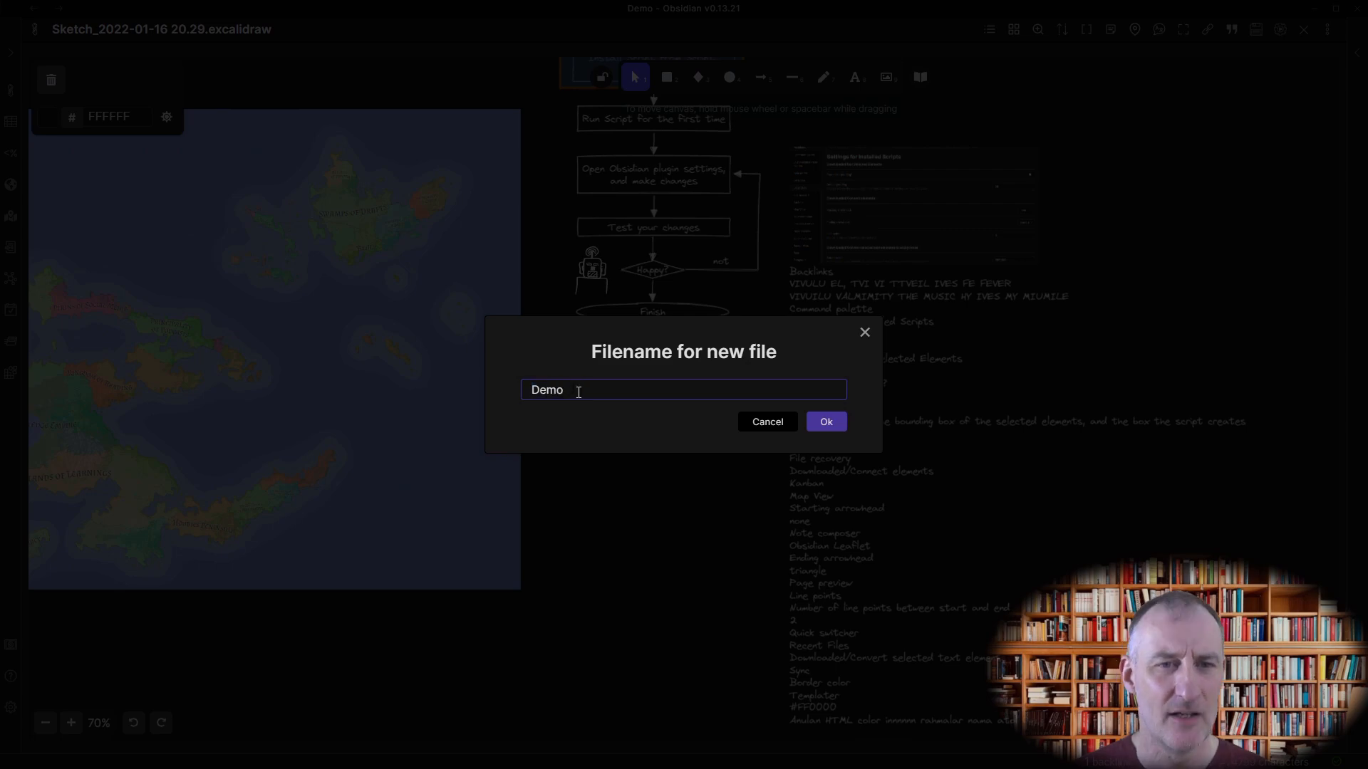
{"action": "type", "text": " table"}
{"action": "key", "text": "Return"}
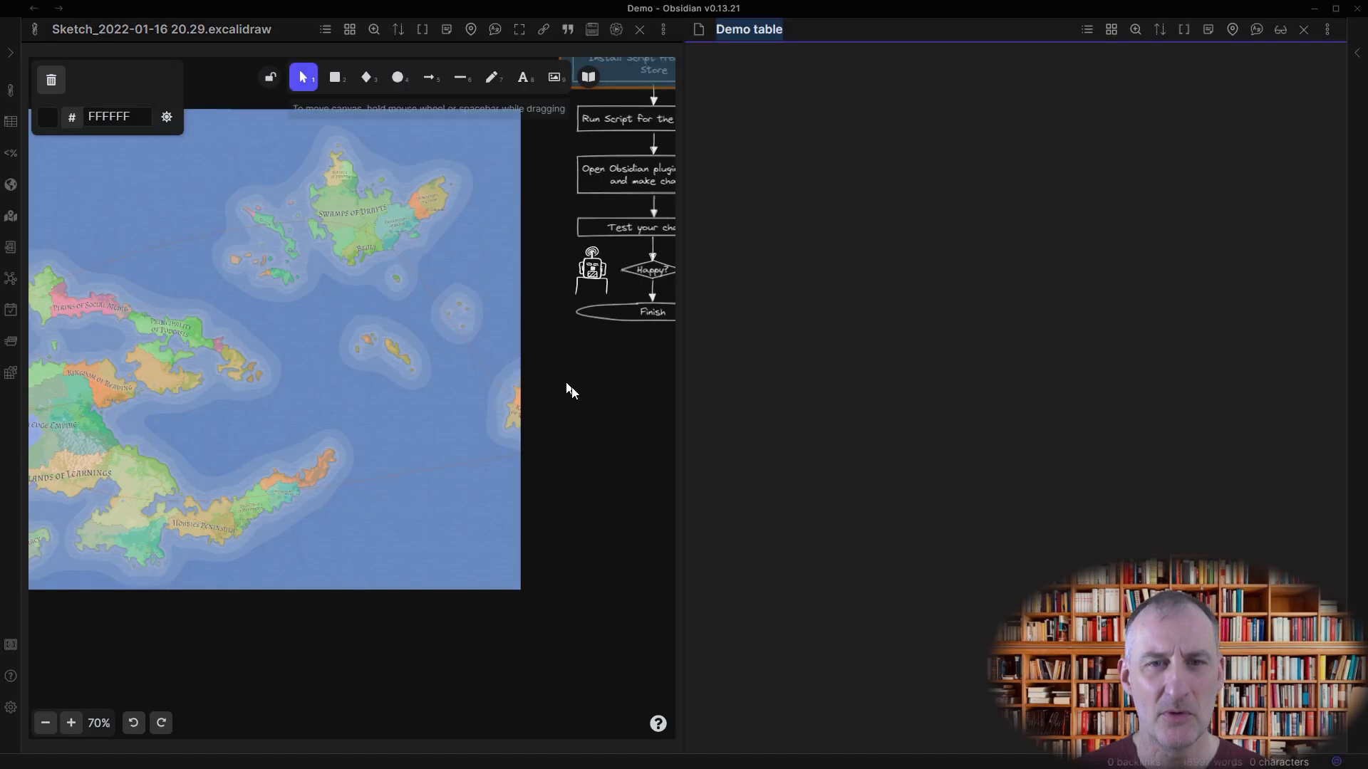
Fill the Demo table note with the obsidian-excalidraw-plugin release table of dates, versions and download counts, and close its pane.
{"action": "left_click", "coordinate": [930, 151]}
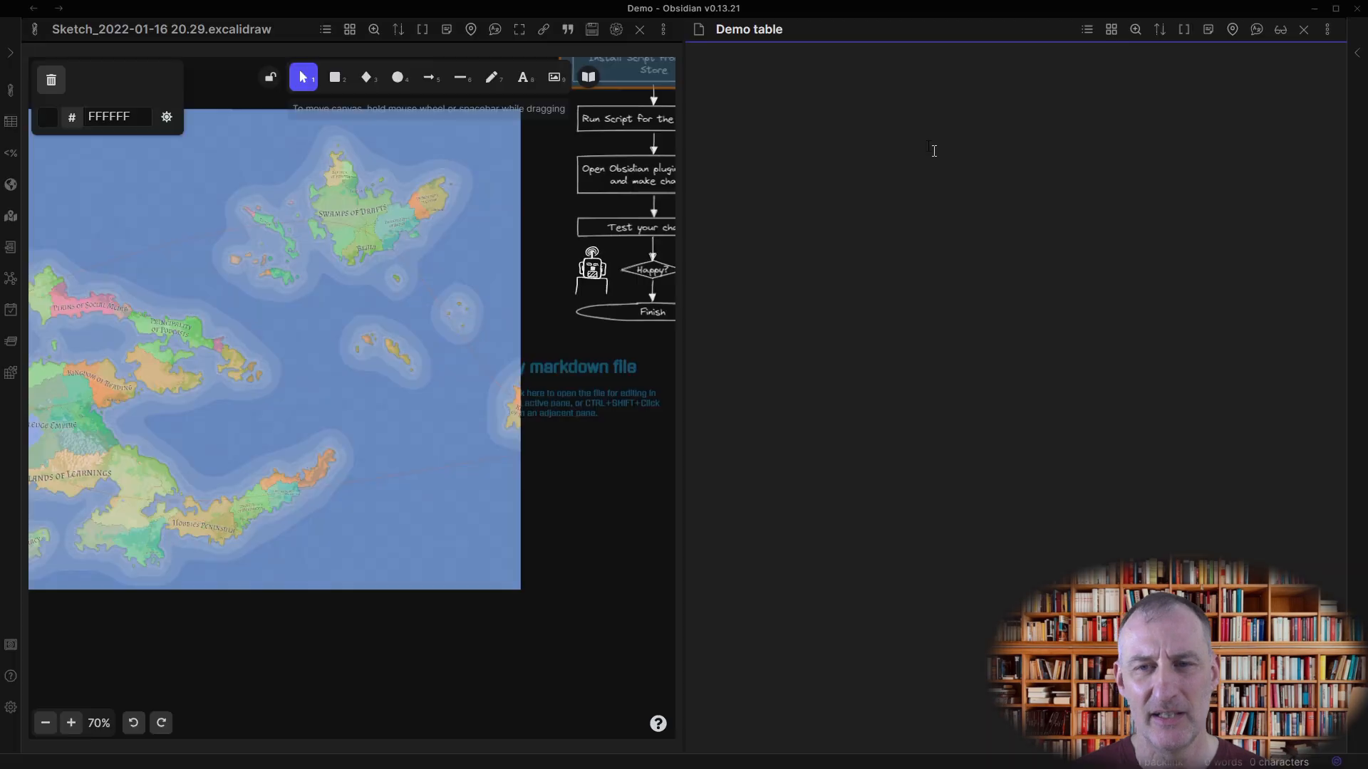
{"action": "type", "text": "zsvic"}
{"action": "key", "text": "Return"}
{"action": "type", "text": "obsidian-excalidraw-plugin"}
{"action": "key", "text": "Return"}
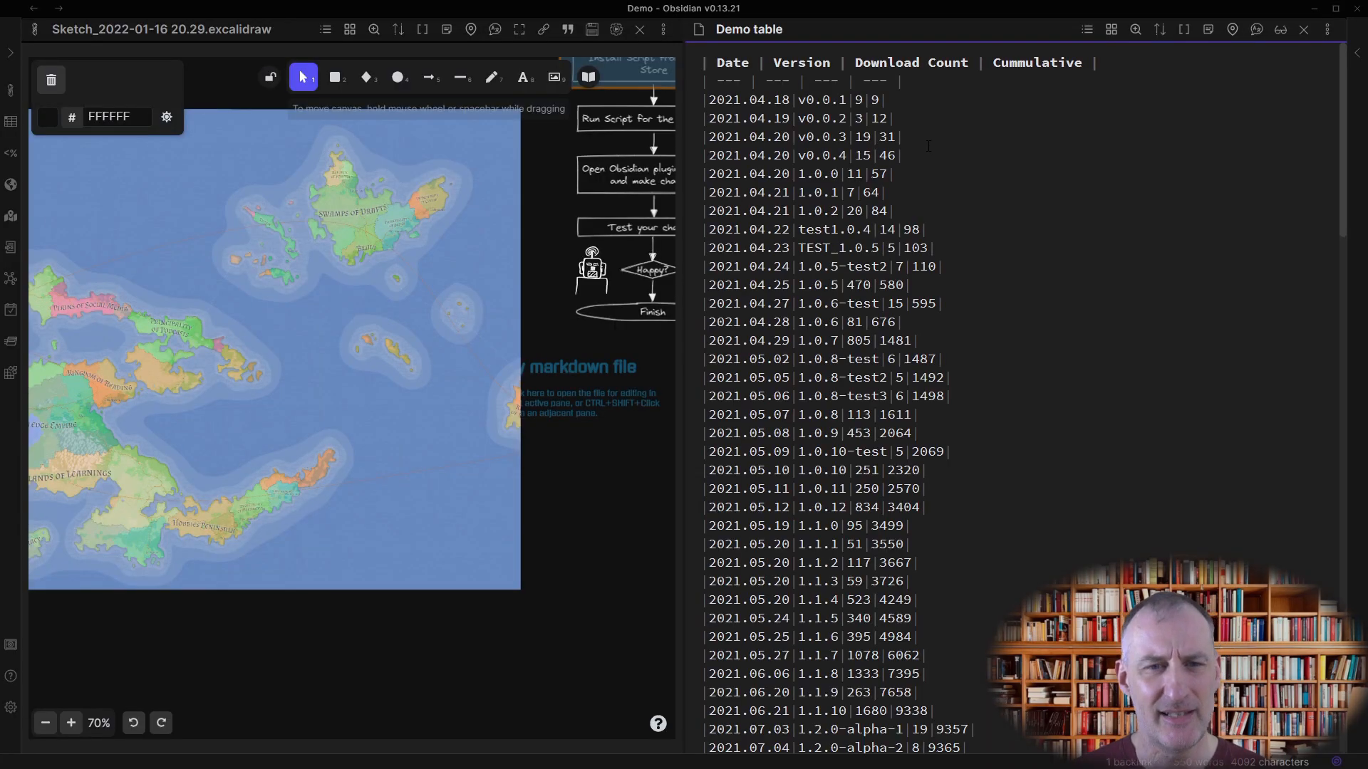
{"action": "left_click", "coordinate": [1304, 30]}
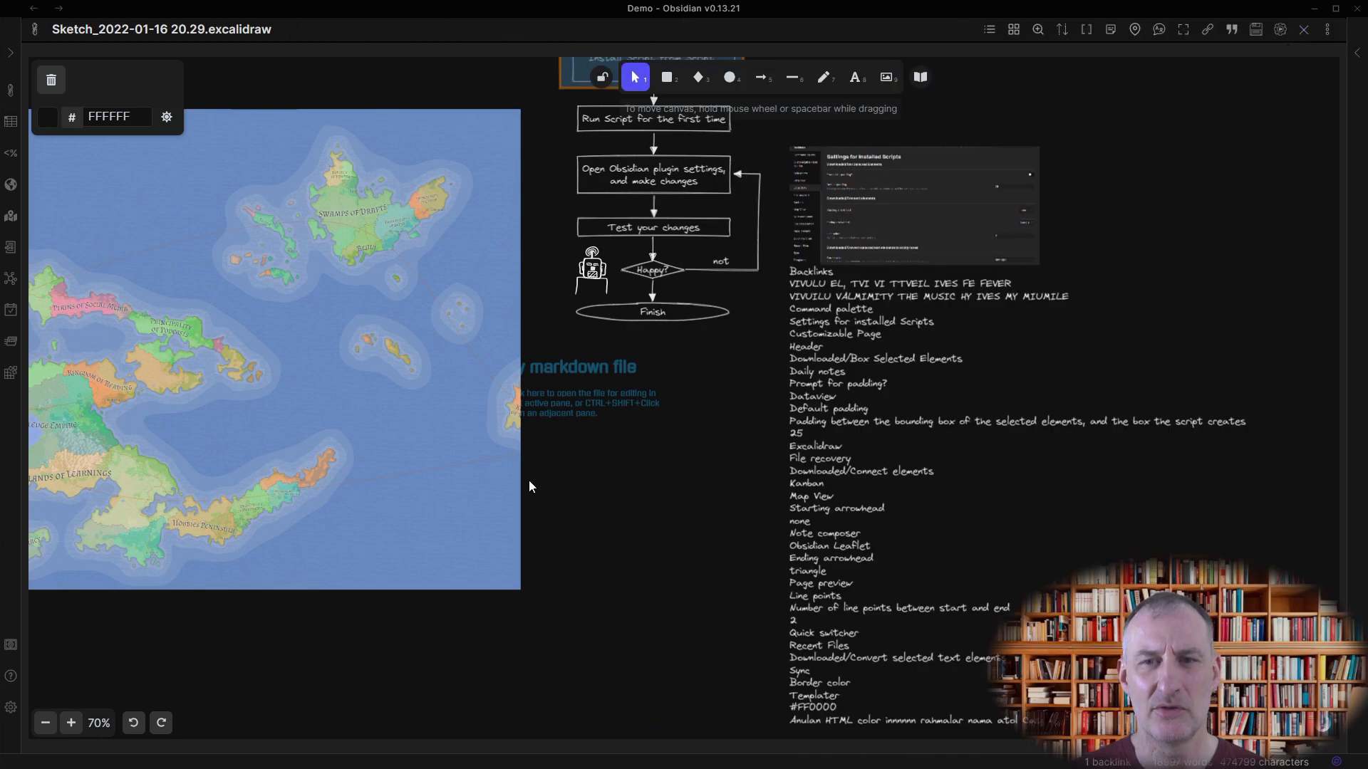
{"action": "scroll", "coordinate": [566, 407], "scroll_direction": "up", "scroll_amount": 8}
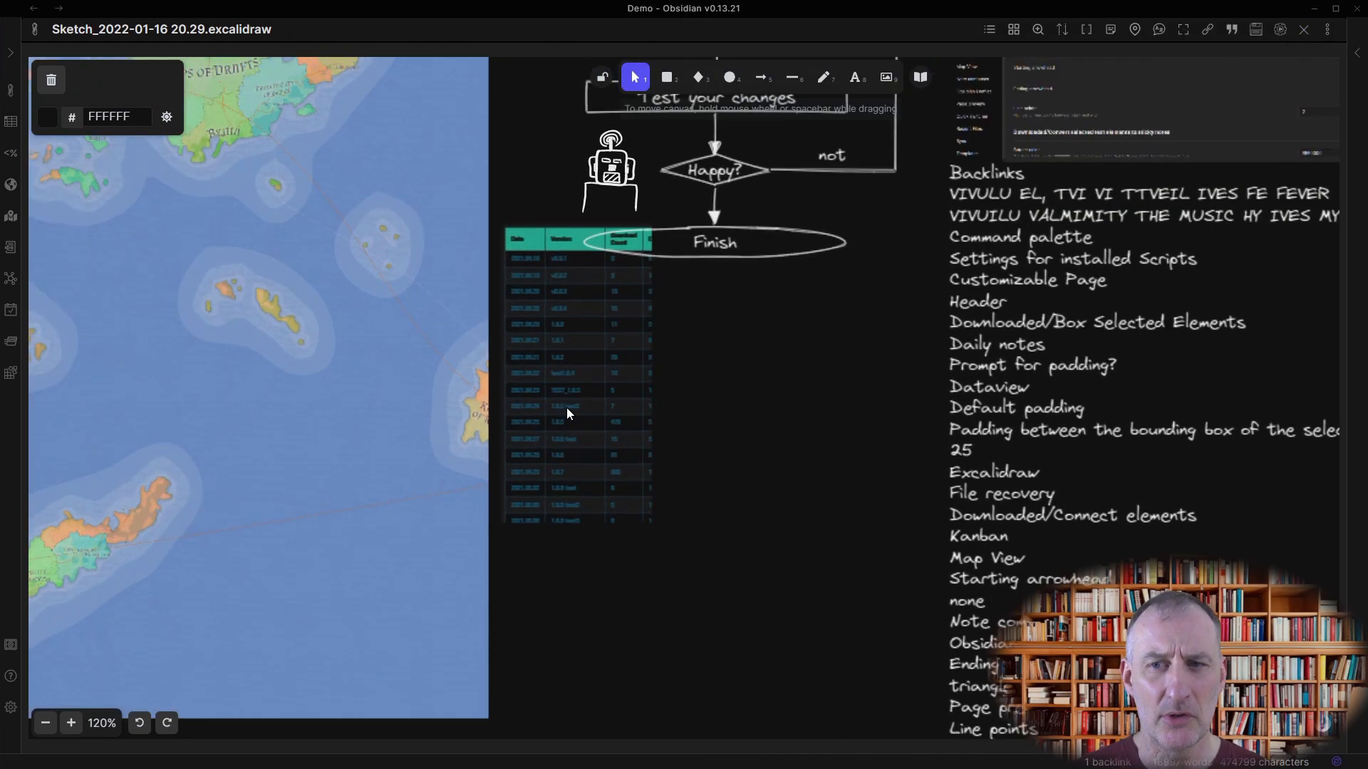
Customize the Demo table embed's link dimensions so all four columns fit, and move the table below the Finish ellipse.
{"action": "left_click", "coordinate": [566, 408]}
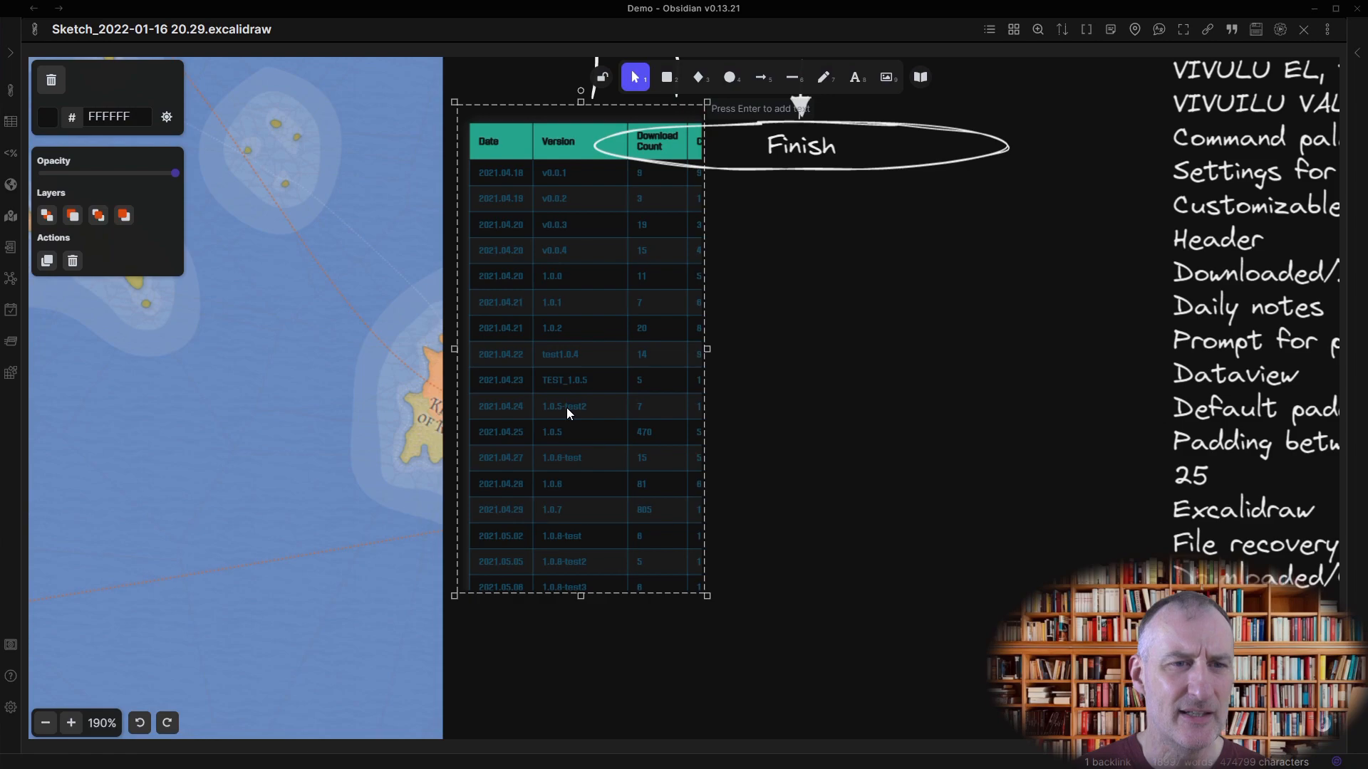
{"action": "left_click", "coordinate": [566, 407], "text": "ctrl+alt"}
{"action": "left_click", "coordinate": [663, 447]}
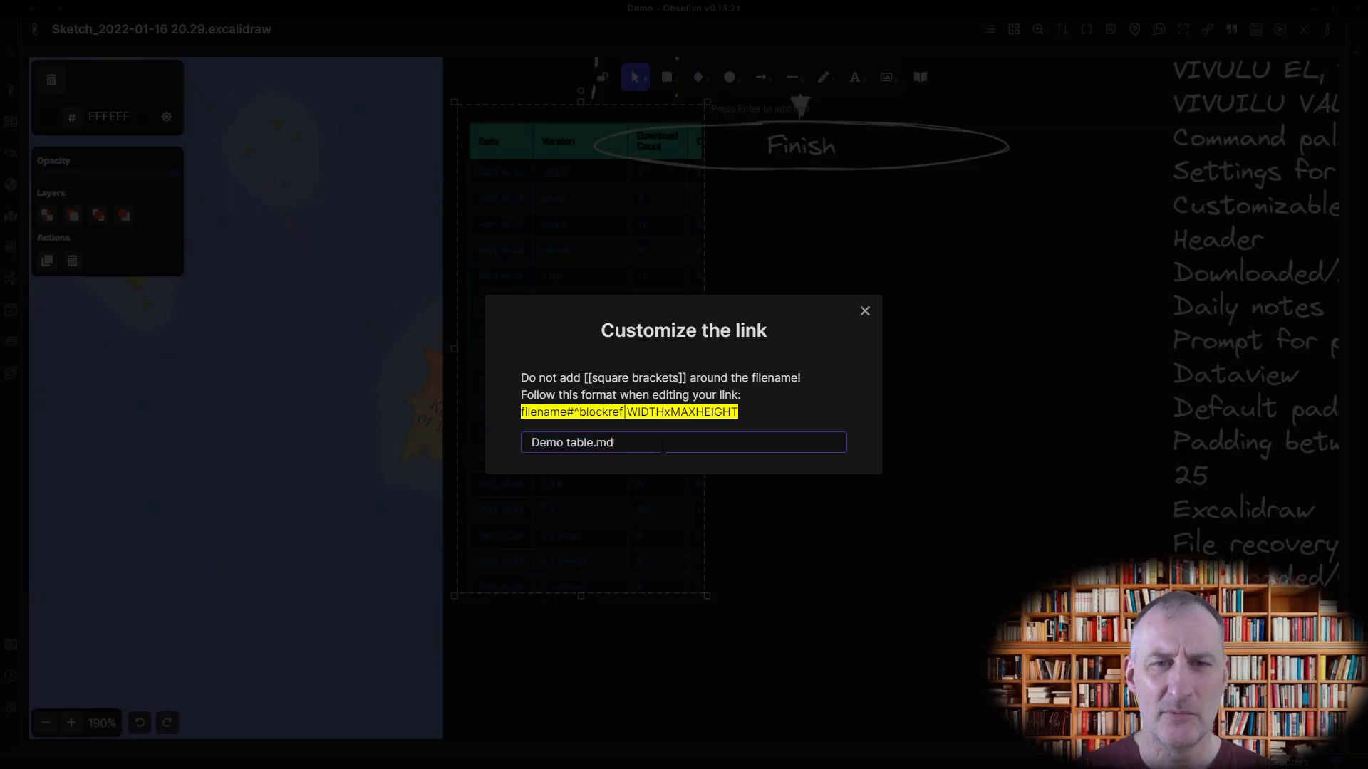
{"action": "key", "text": "Return"}
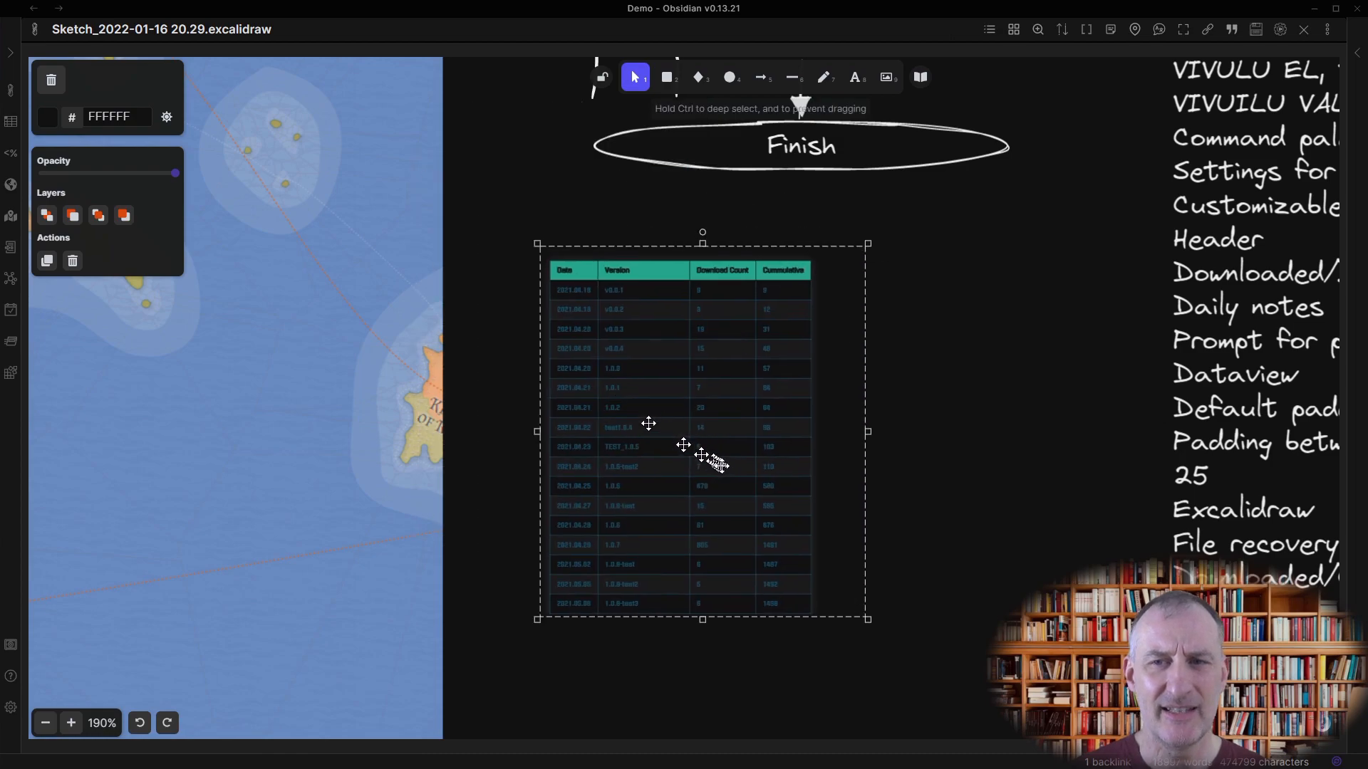
Preview the embedded table in light mode and return the drawing to dark mode.
{"action": "scroll", "coordinate": [708, 388], "scroll_direction": "up", "scroll_amount": 5}
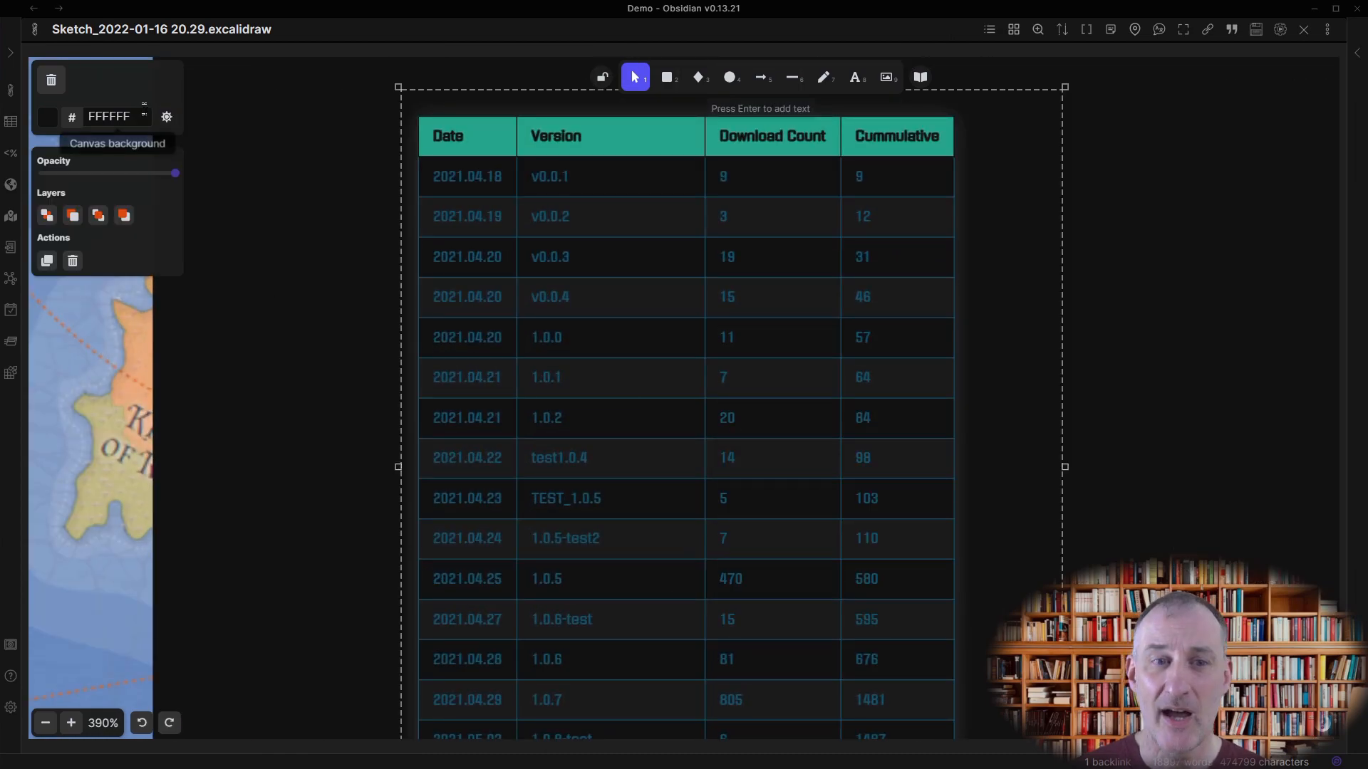
{"action": "left_click", "coordinate": [167, 118]}
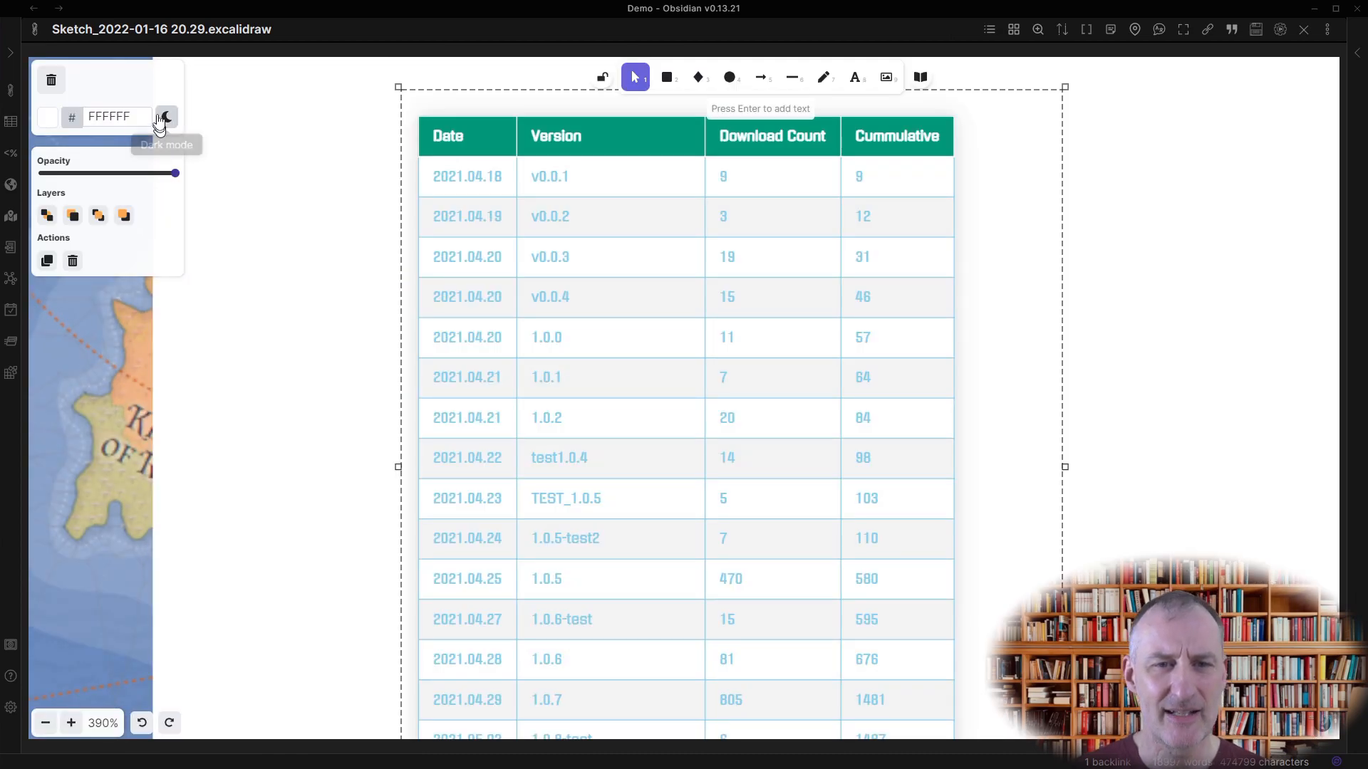
{"action": "left_click", "coordinate": [166, 118]}
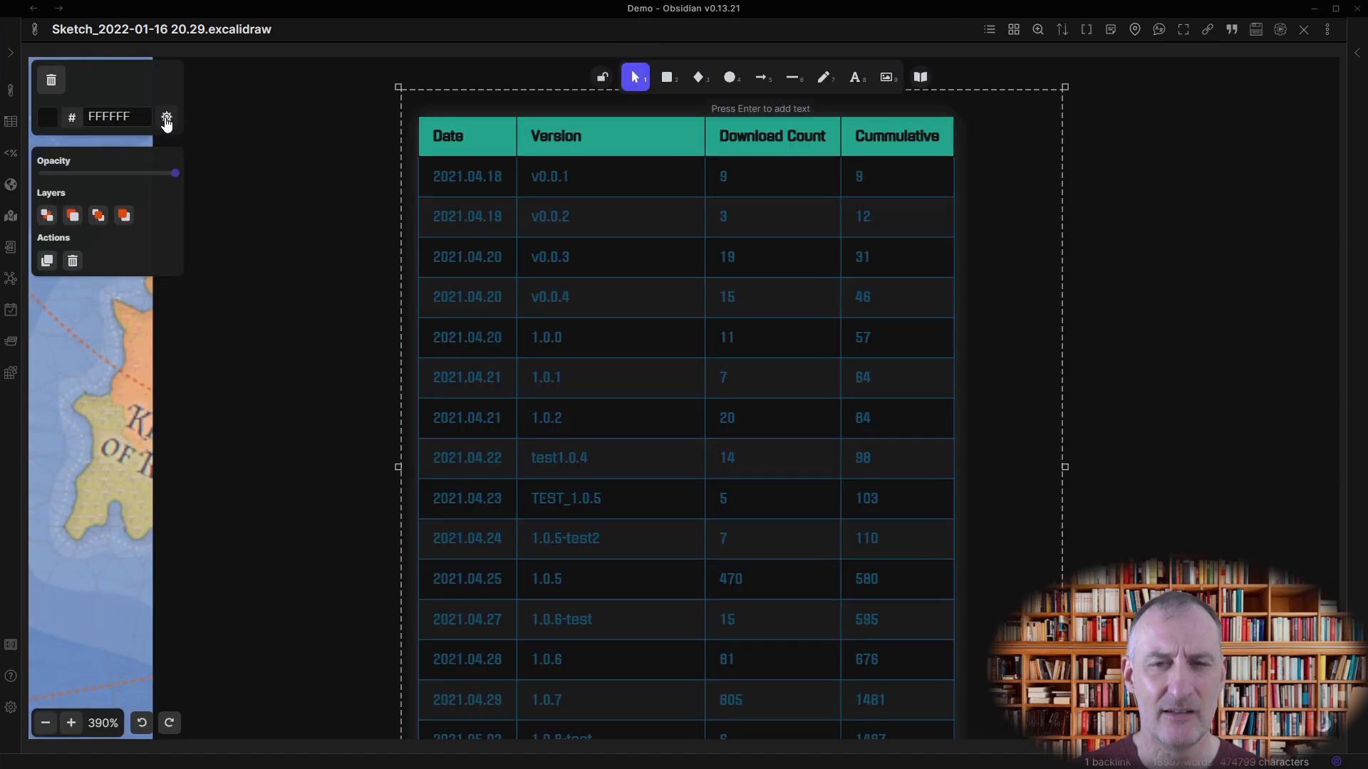
Deselect the embedded table, open its Demo table source note in an adjacent pane, and close that pane.
{"action": "mouse_move", "coordinate": [748, 476]}
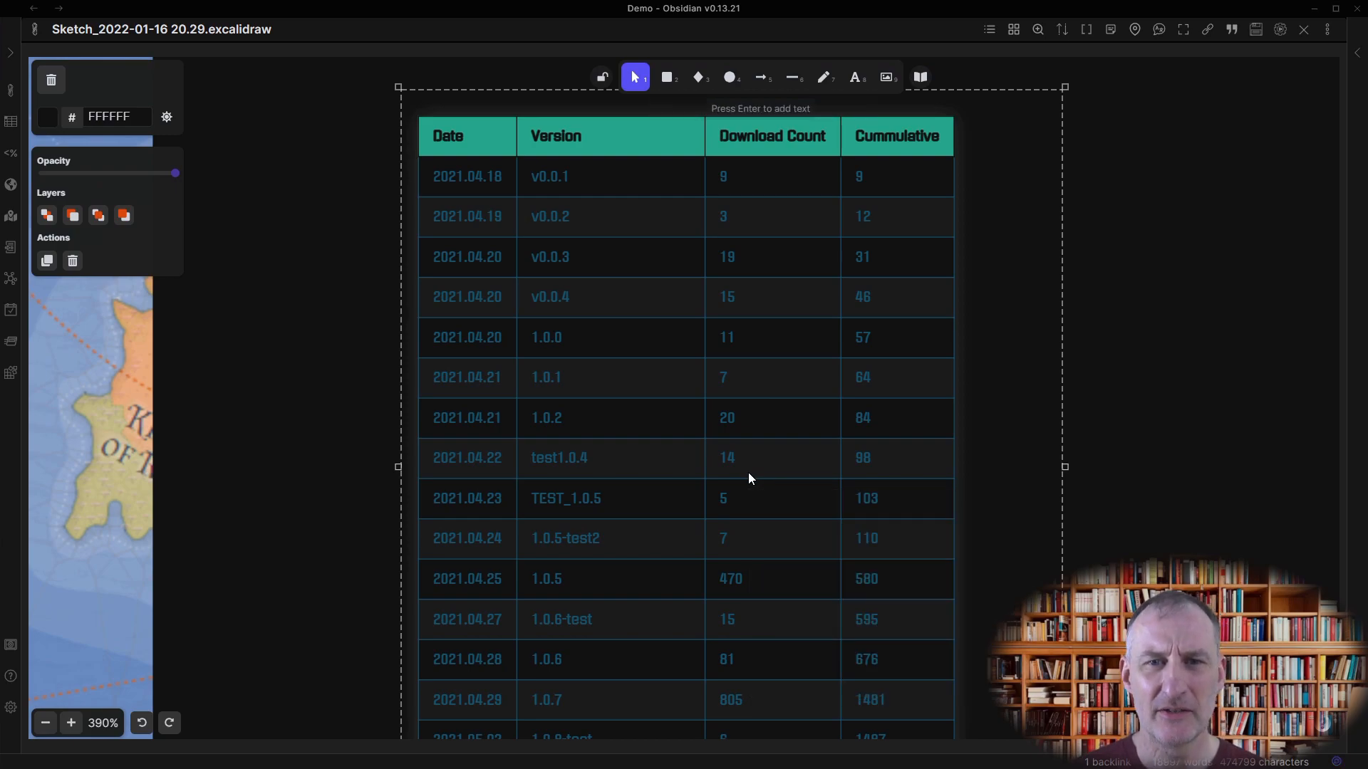
{"action": "key", "text": "Escape"}
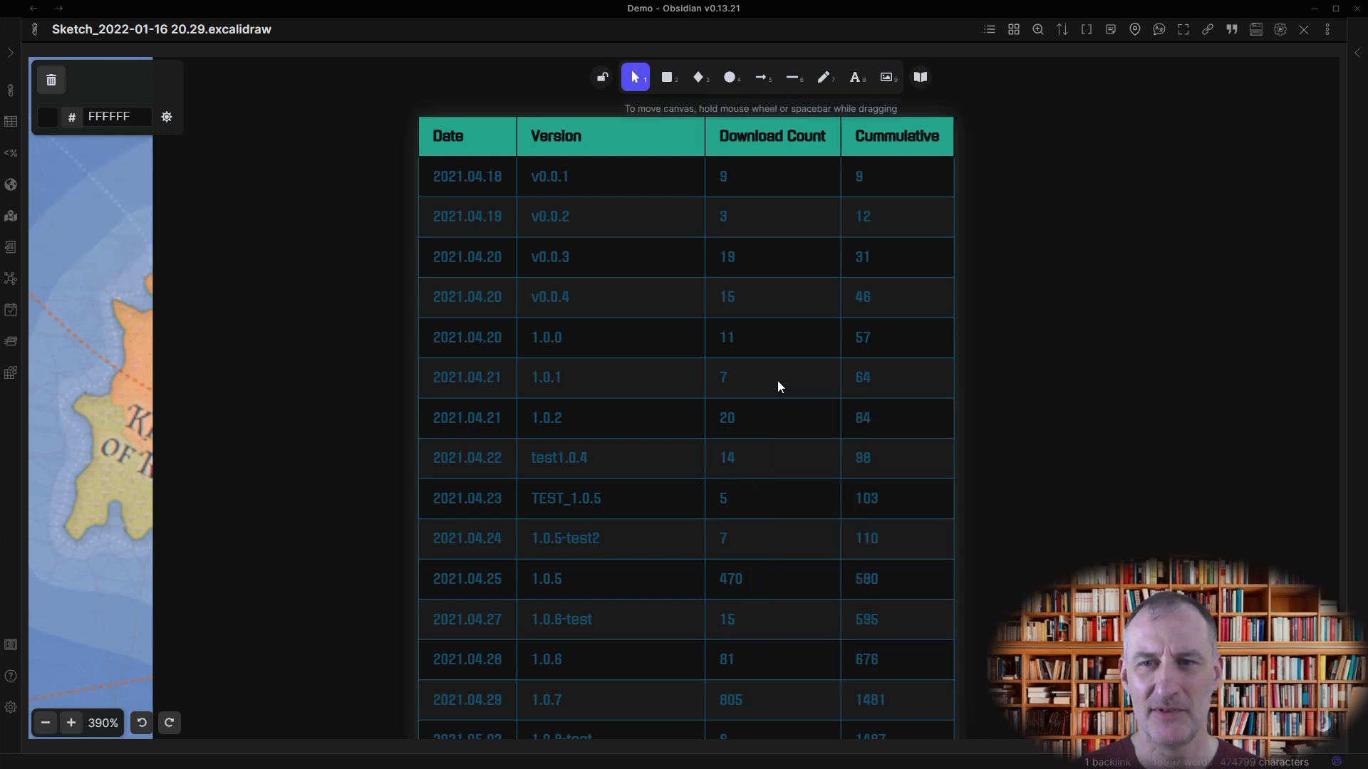
{"action": "left_click", "coordinate": [778, 382], "text": "ctrl+shift"}
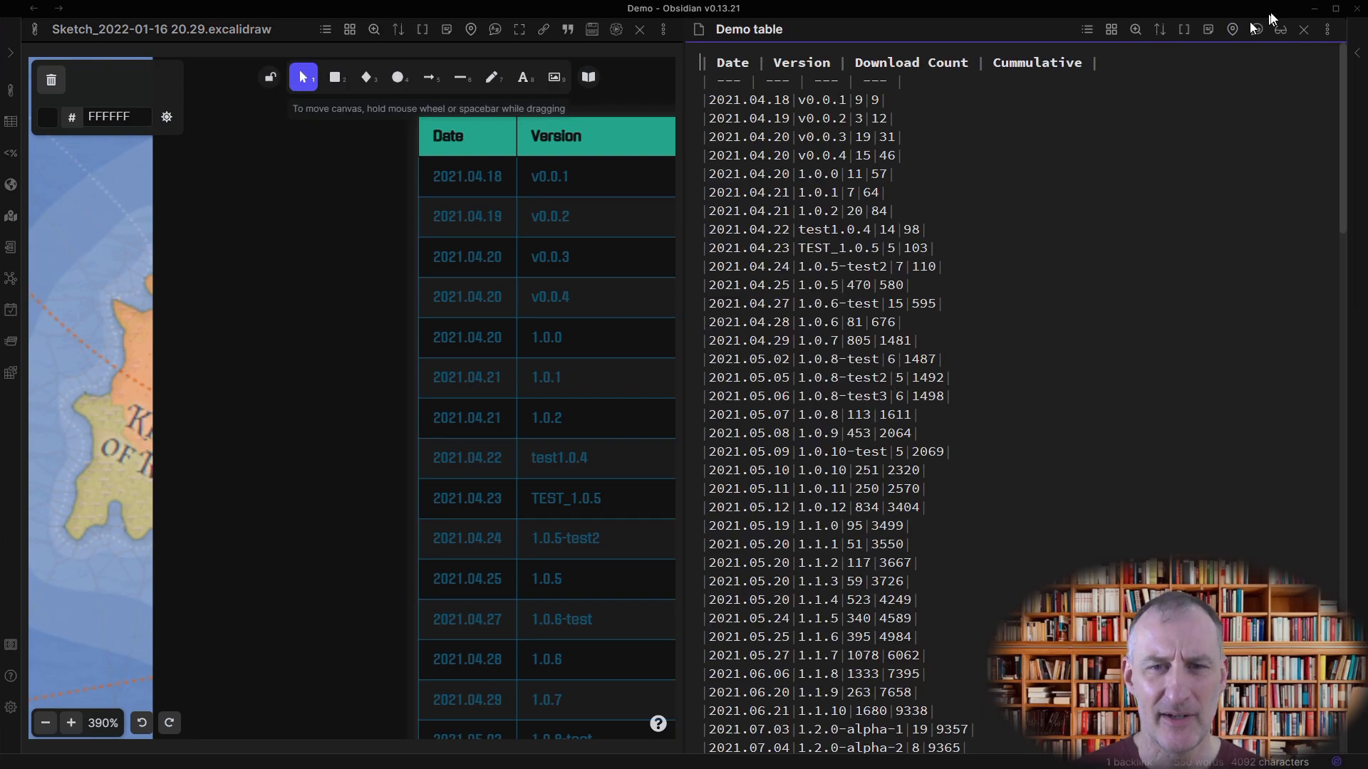
{"action": "left_click", "coordinate": [1304, 30]}
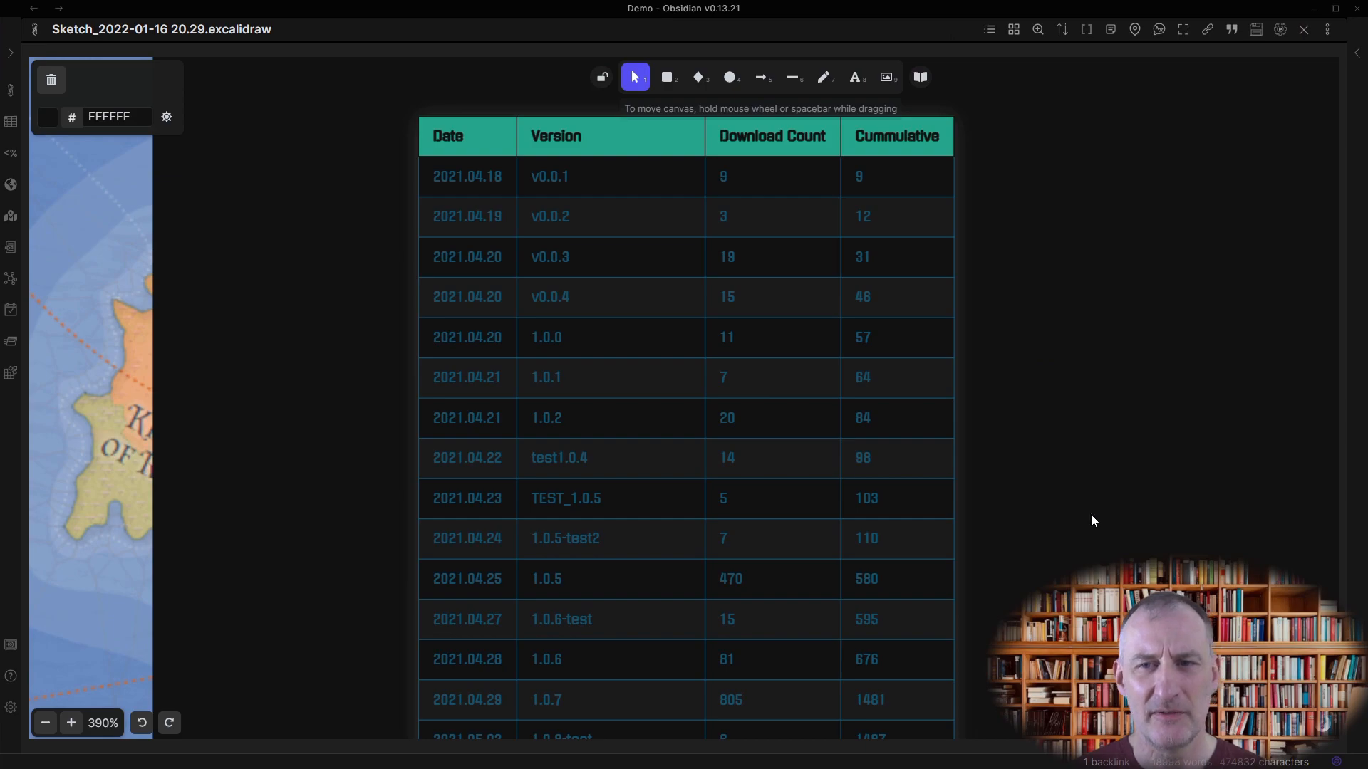
Open the Excalidraw script store and examine its list of available scripts.
{"action": "scroll", "coordinate": [1087, 513], "scroll_direction": "down", "scroll_amount": 10}
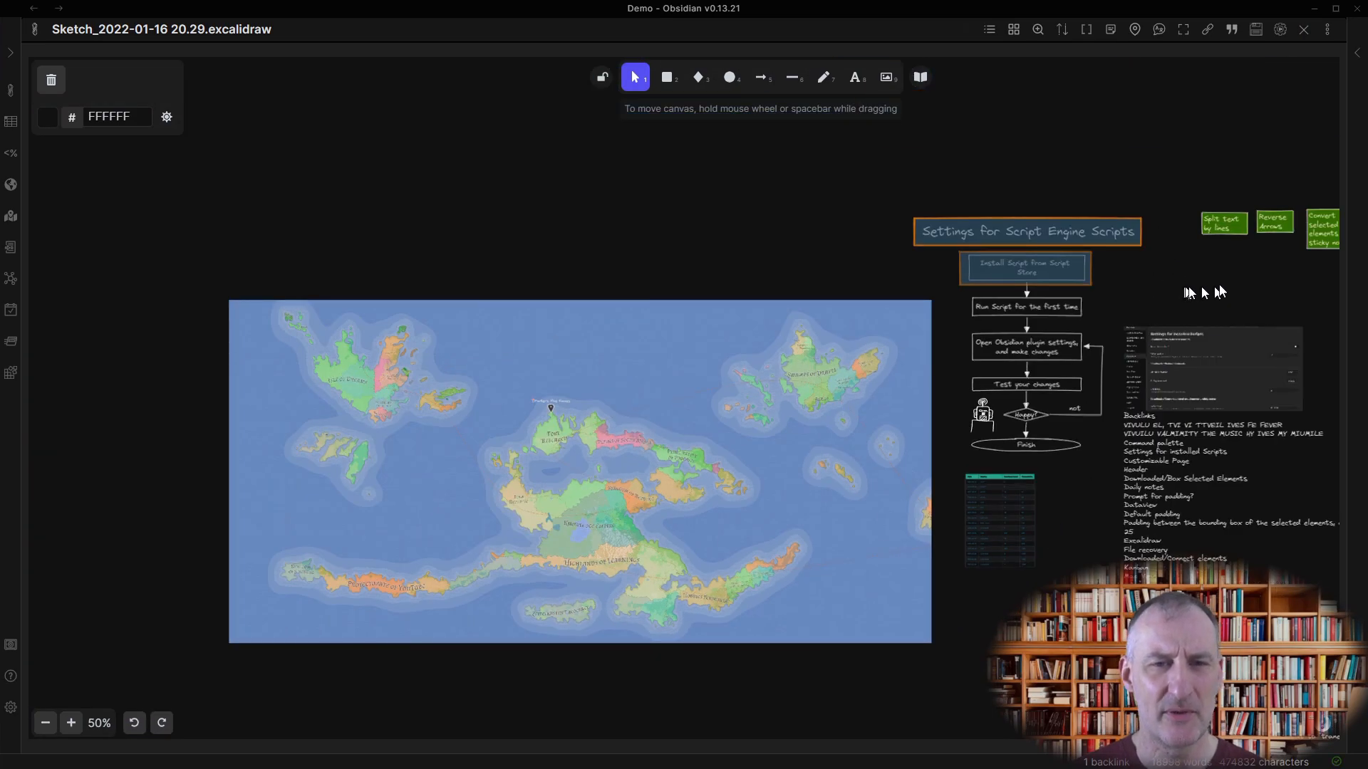
{"action": "left_click_drag", "start_coordinate": [1114, 177], "coordinate": [972, 150]}
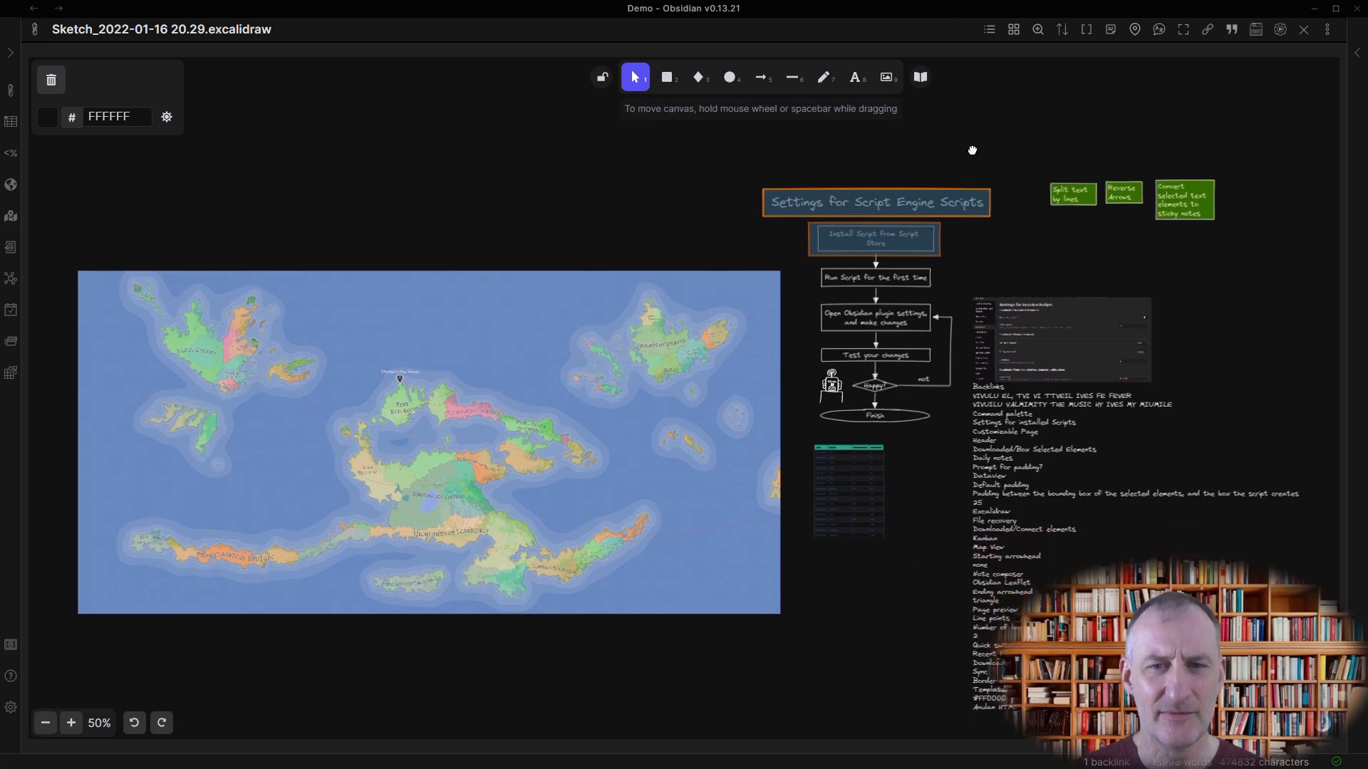
{"action": "left_click", "coordinate": [1280, 31]}
{"action": "scroll", "coordinate": [506, 383], "scroll_direction": "down", "scroll_amount": 8}
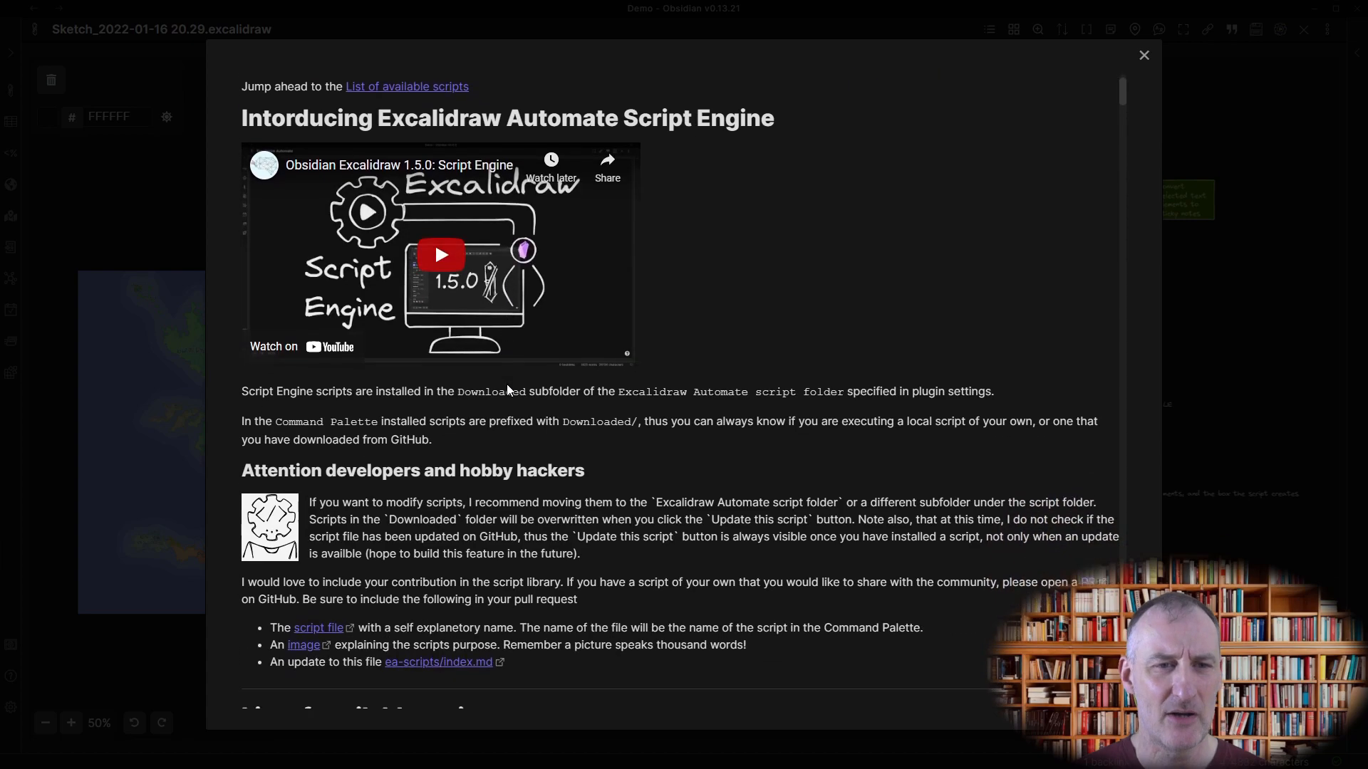
{"action": "scroll", "coordinate": [514, 401], "scroll_direction": "down", "scroll_amount": 2}
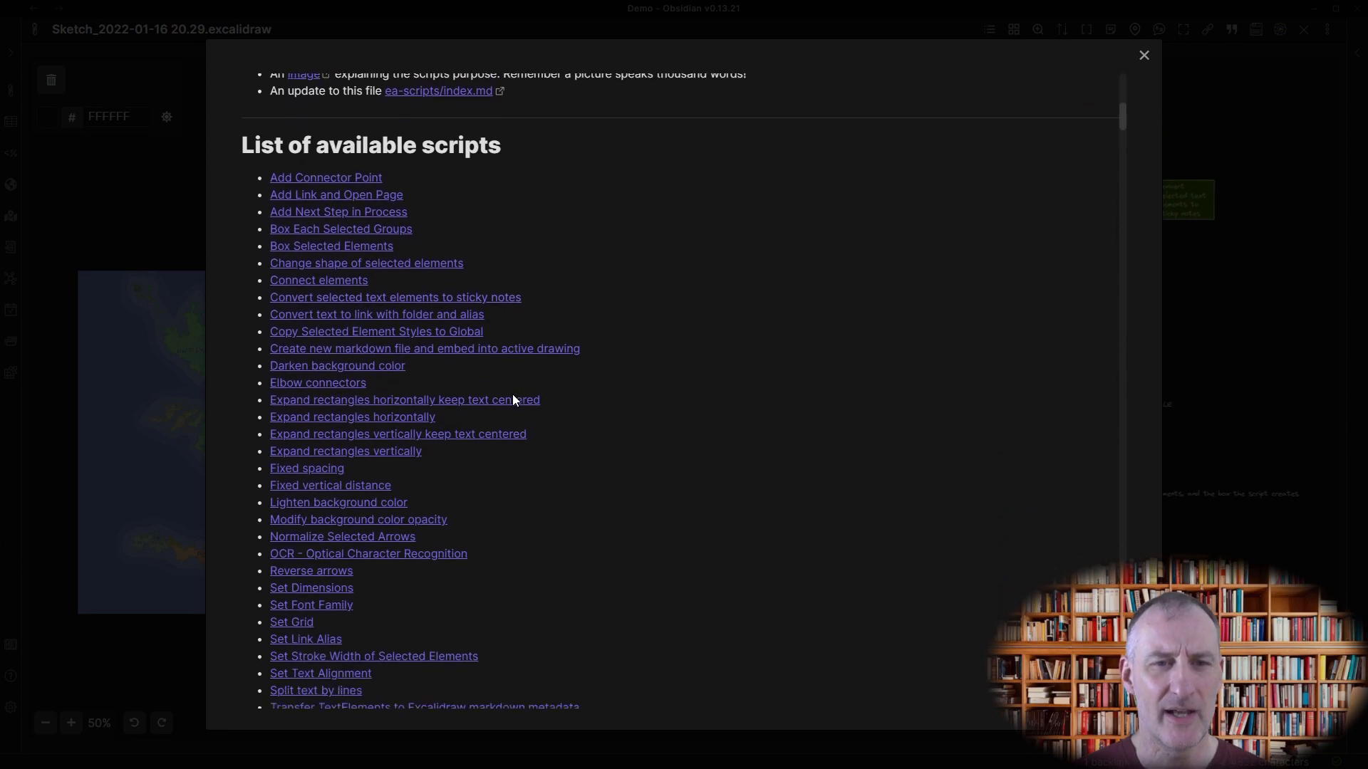